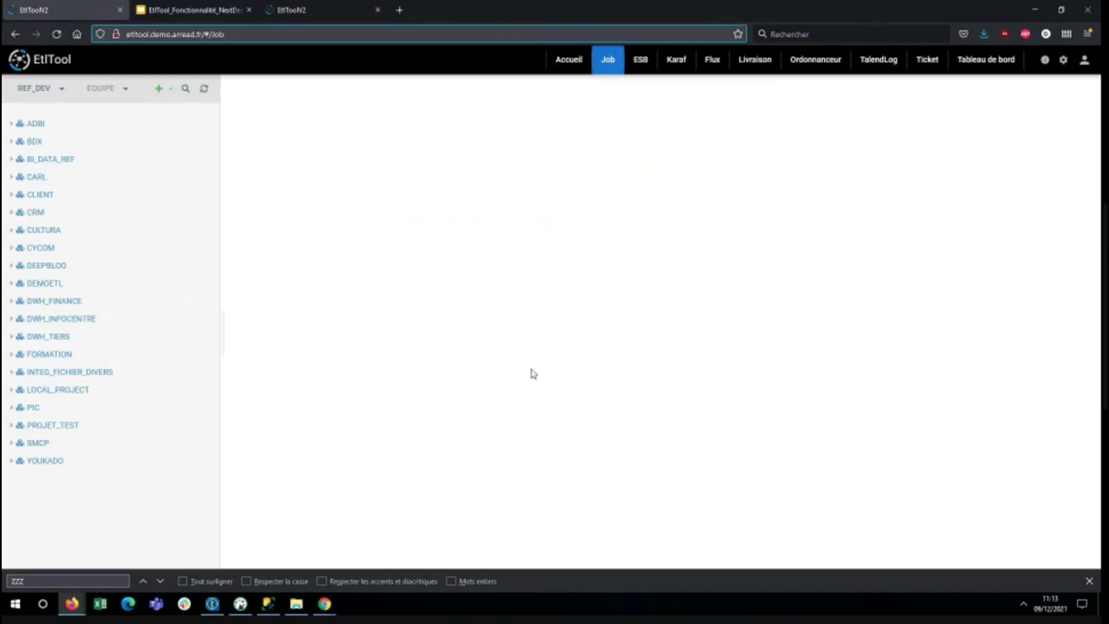
Step: Open the FOUIMP01_000_Master job of the CYCOM project and view its deployment chronology
click(560, 64)
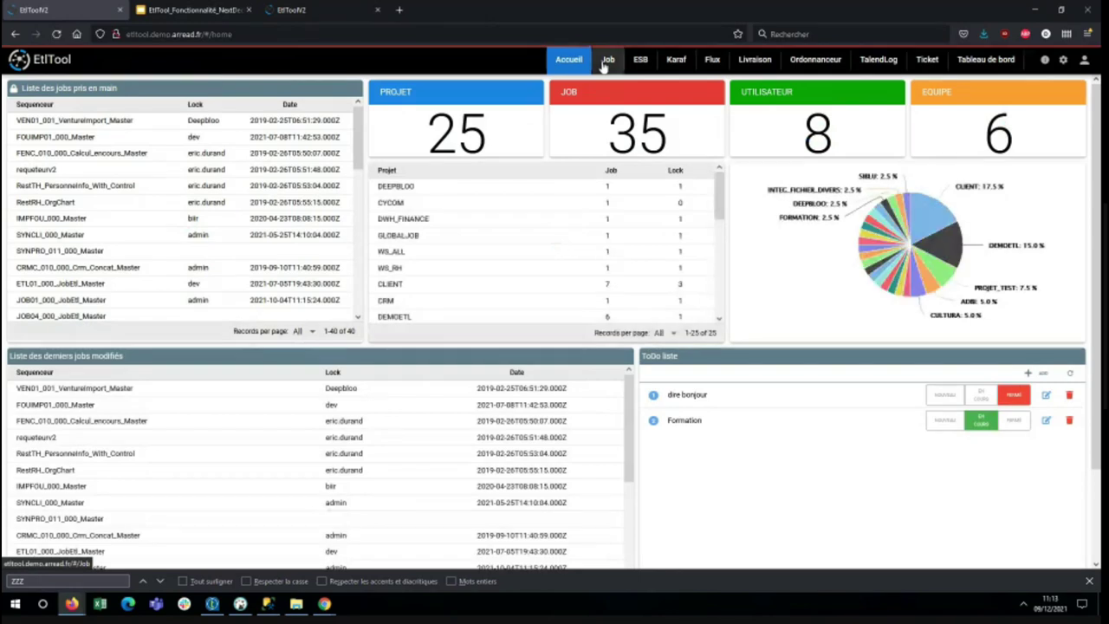
click(606, 60)
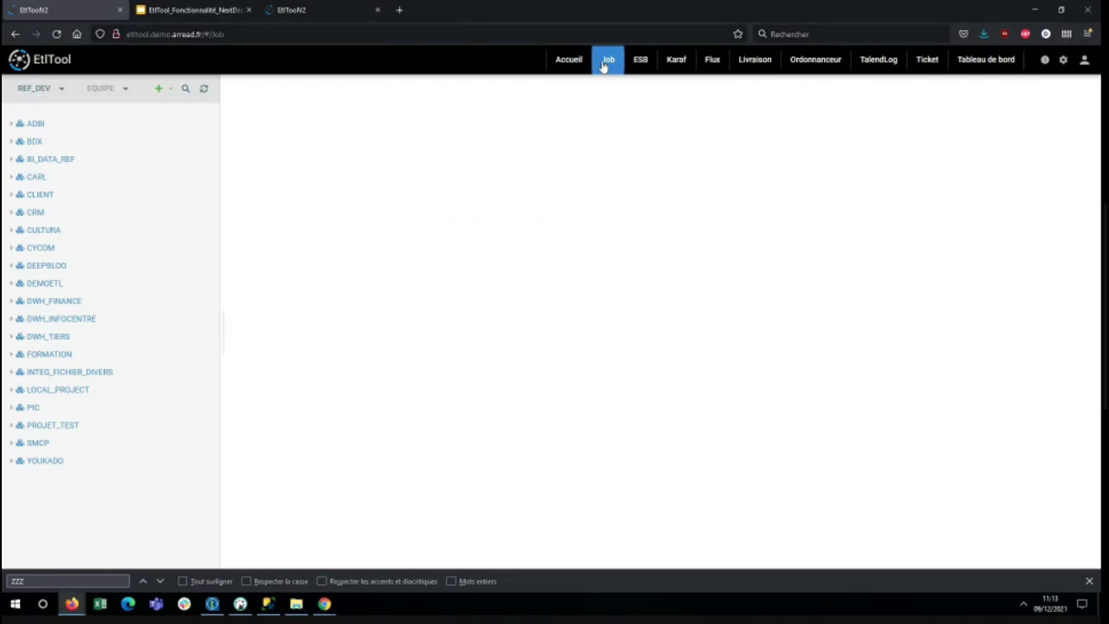
click(62, 251)
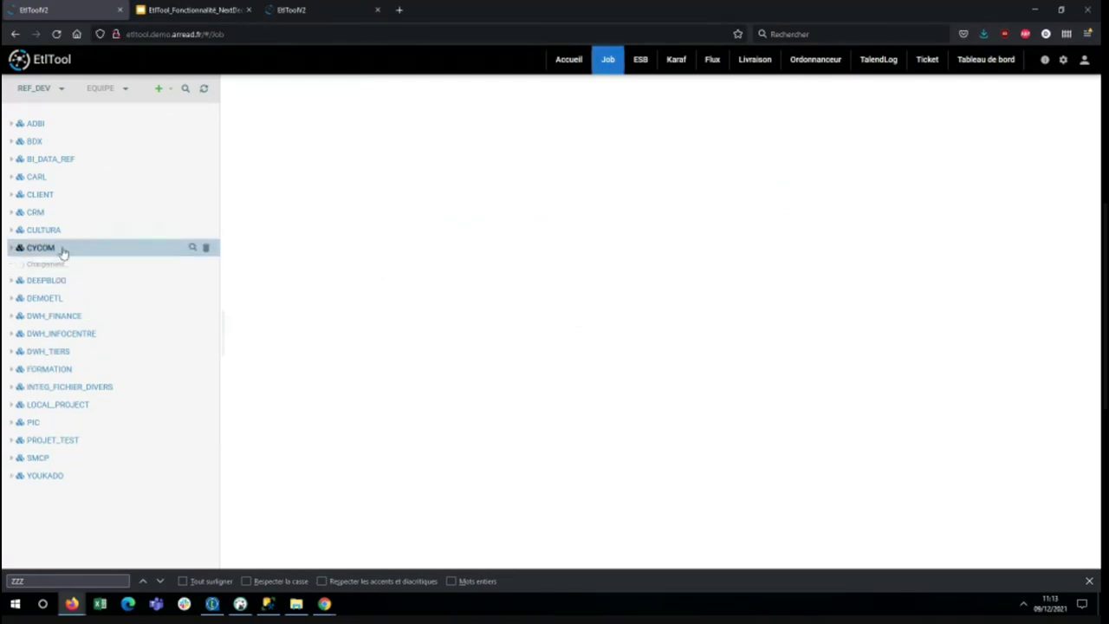
click(66, 267)
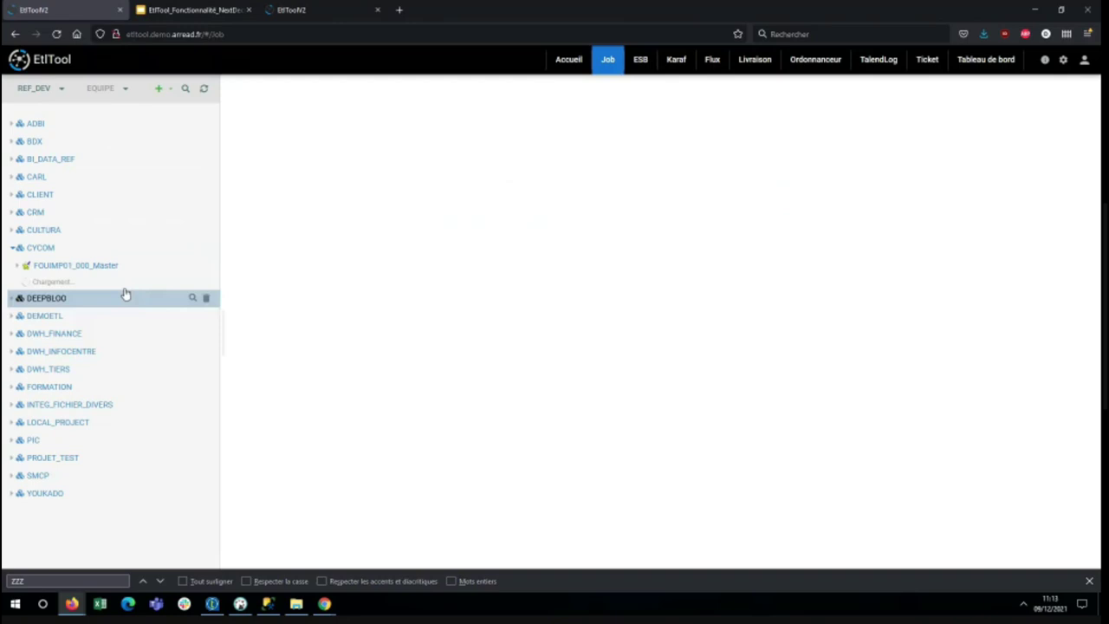
click(91, 318)
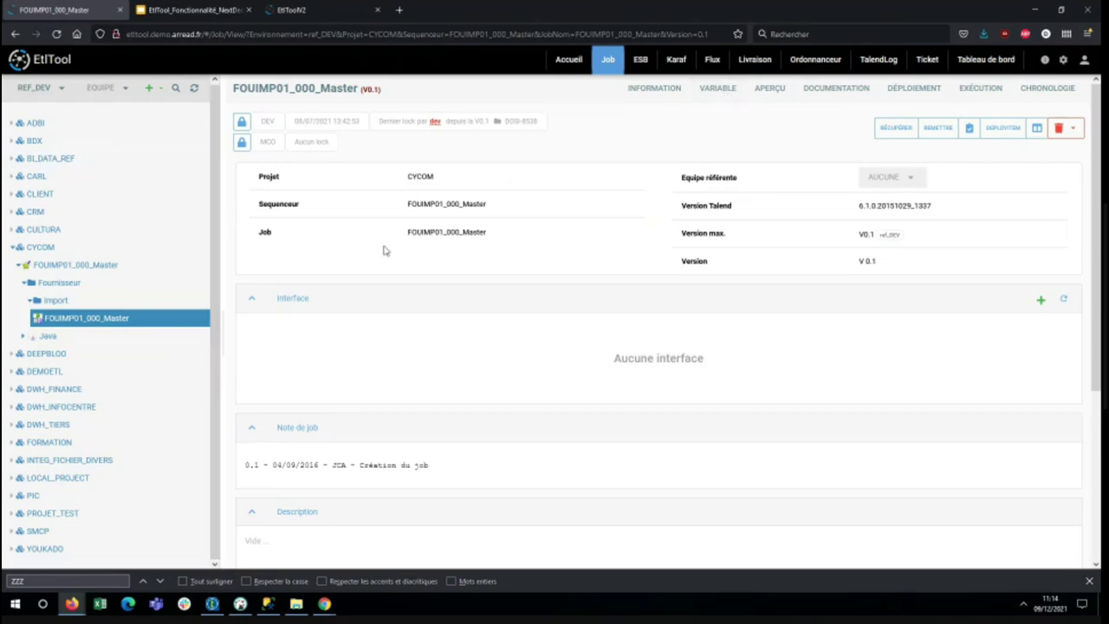
click(1048, 87)
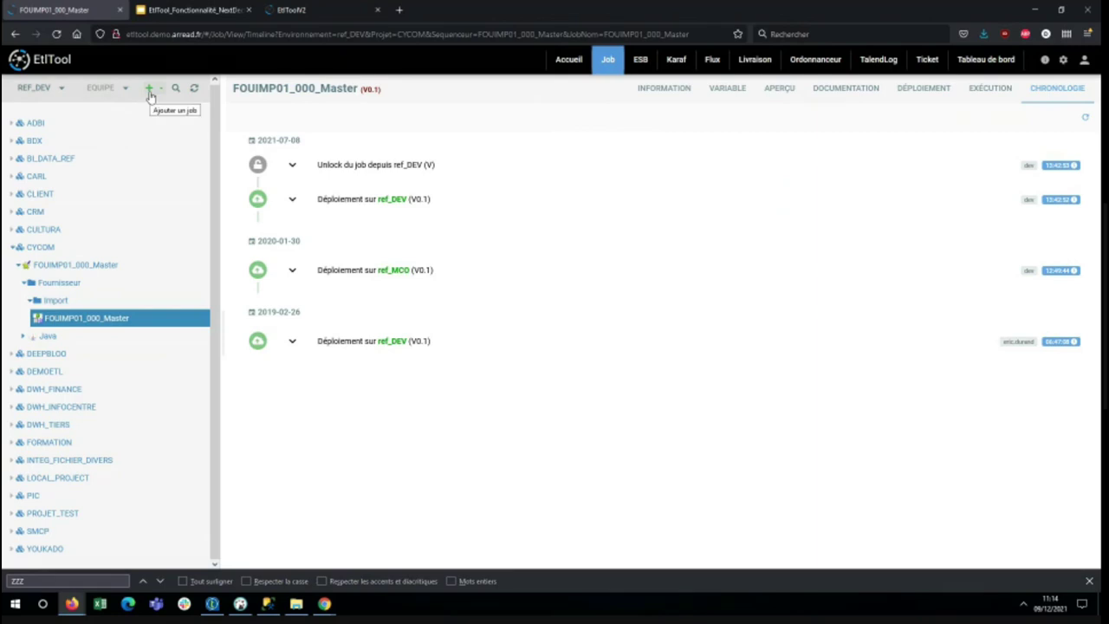
Step: Switch to Talend Open Studio and look at the build option for the LC_000_ListeCommunes_Master 0.6 job
click(212, 604)
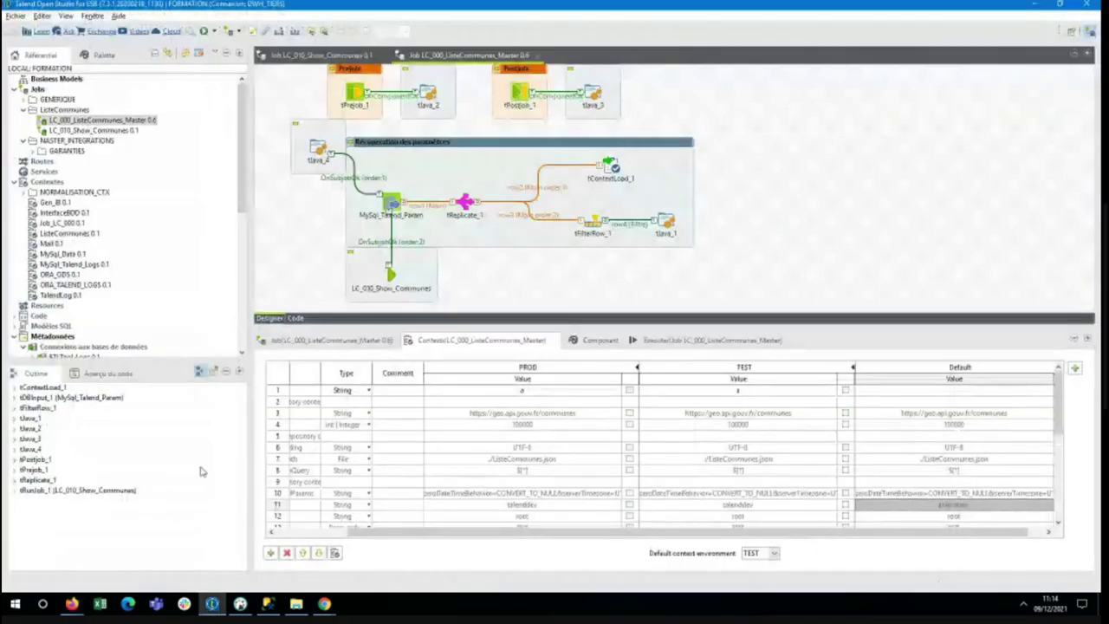
right_click(132, 120)
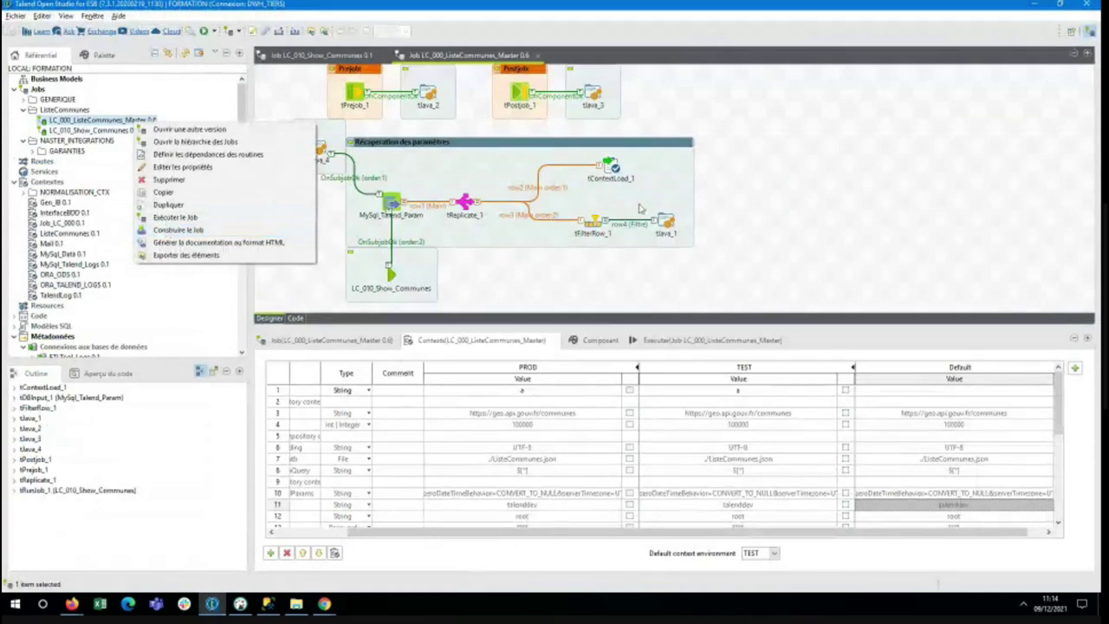
key(alt+Tab)
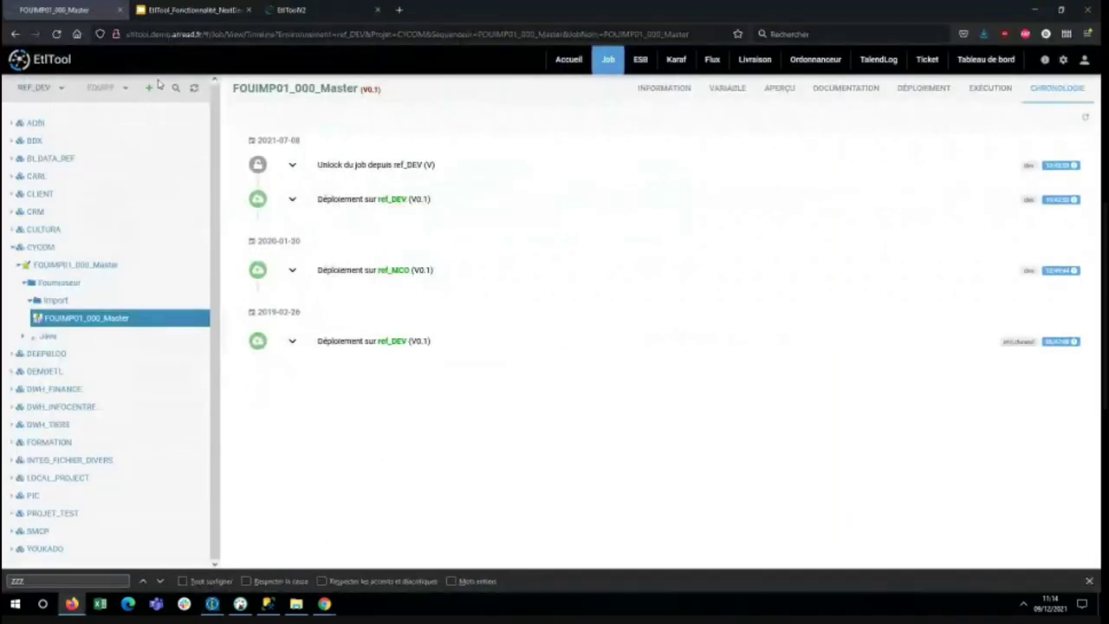
Step: Add the archive LC_000_ListeCommunes_Master_0.6.zip as a job without a lock and expand the FORMATION project that contains it
click(154, 91)
click(160, 108)
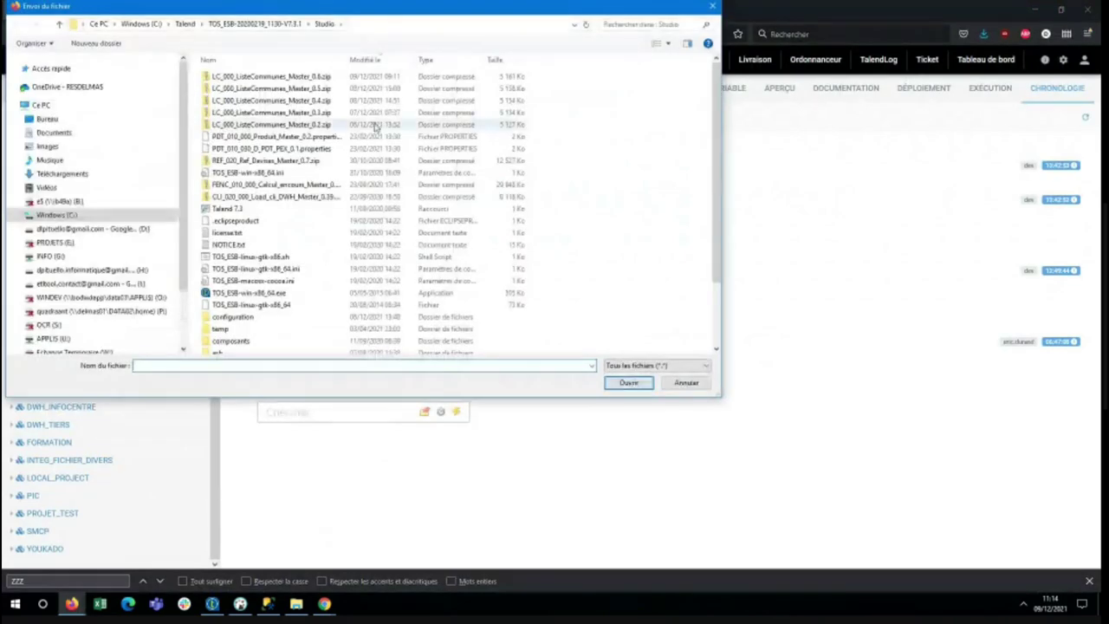
double_click(320, 77)
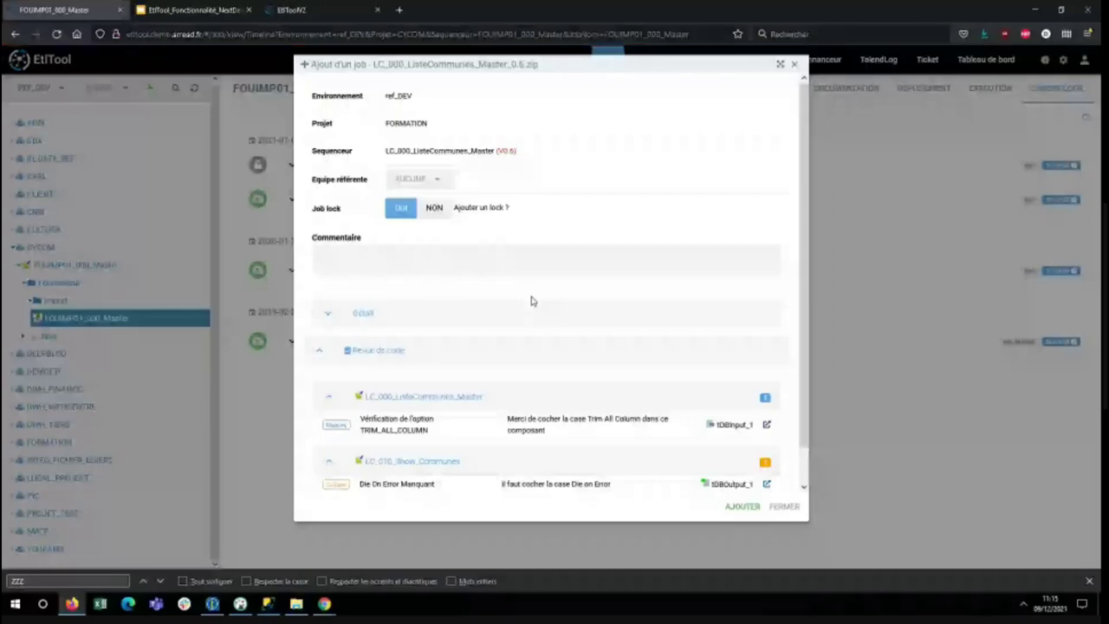
scroll(529, 364, down, 1)
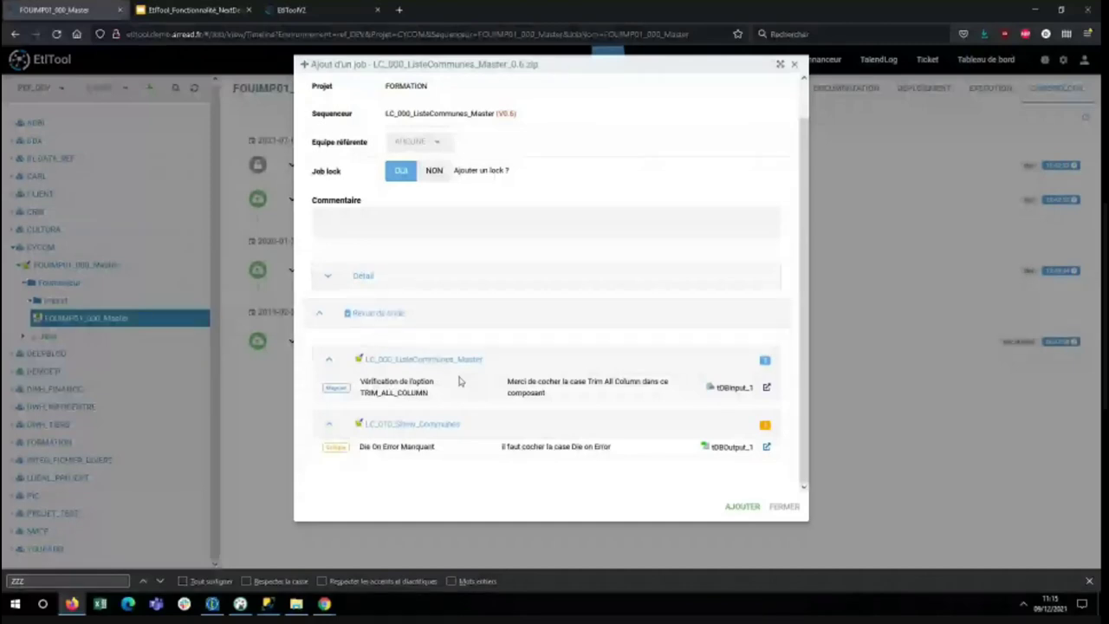
click(435, 172)
click(431, 217)
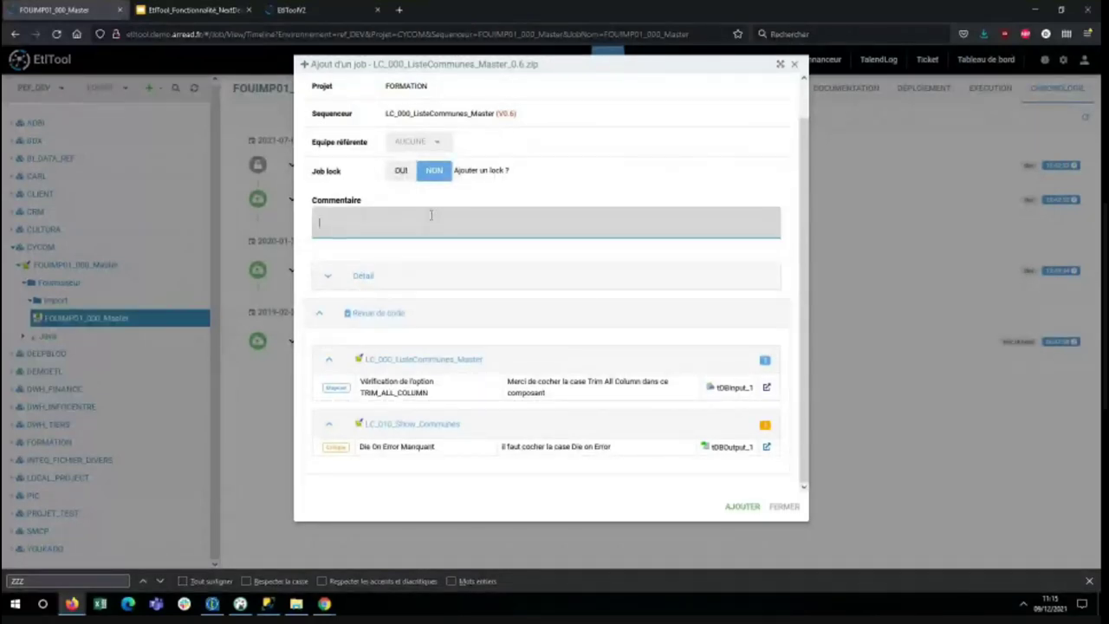
click(735, 507)
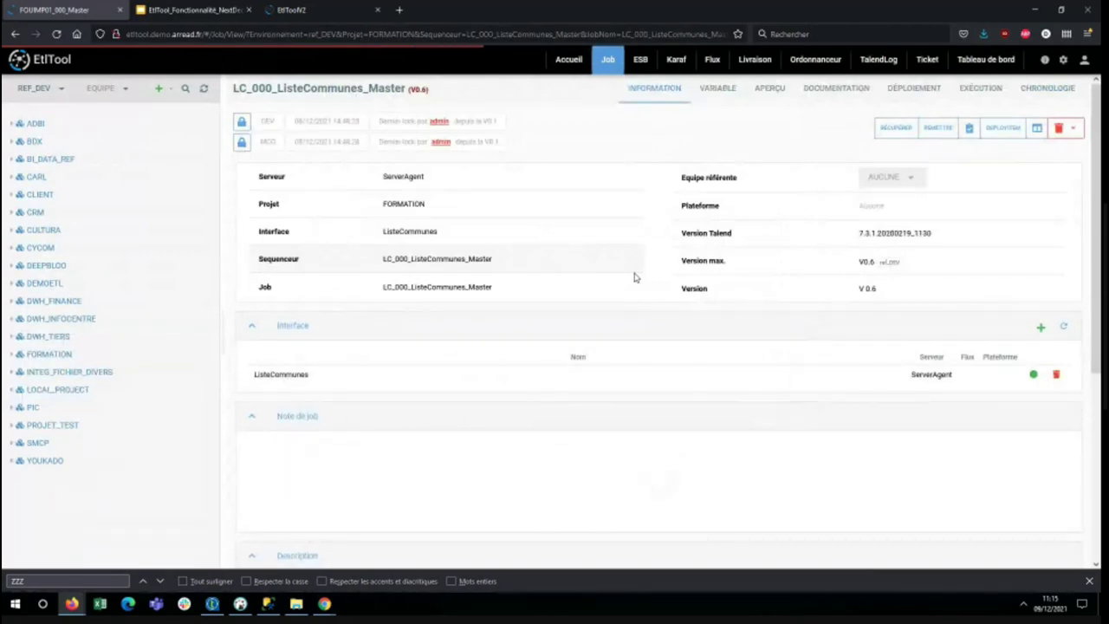
click(11, 355)
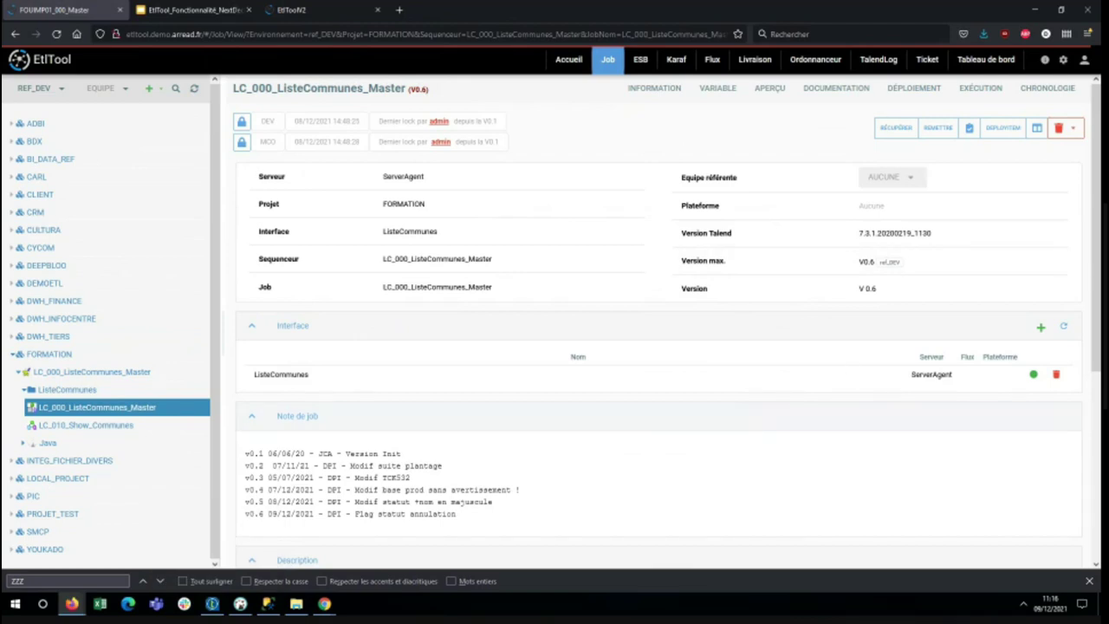
Step: View the presentation slide on sharing and versioning jobs and return to the LC_000_ListeCommunes_Master job page
click(240, 9)
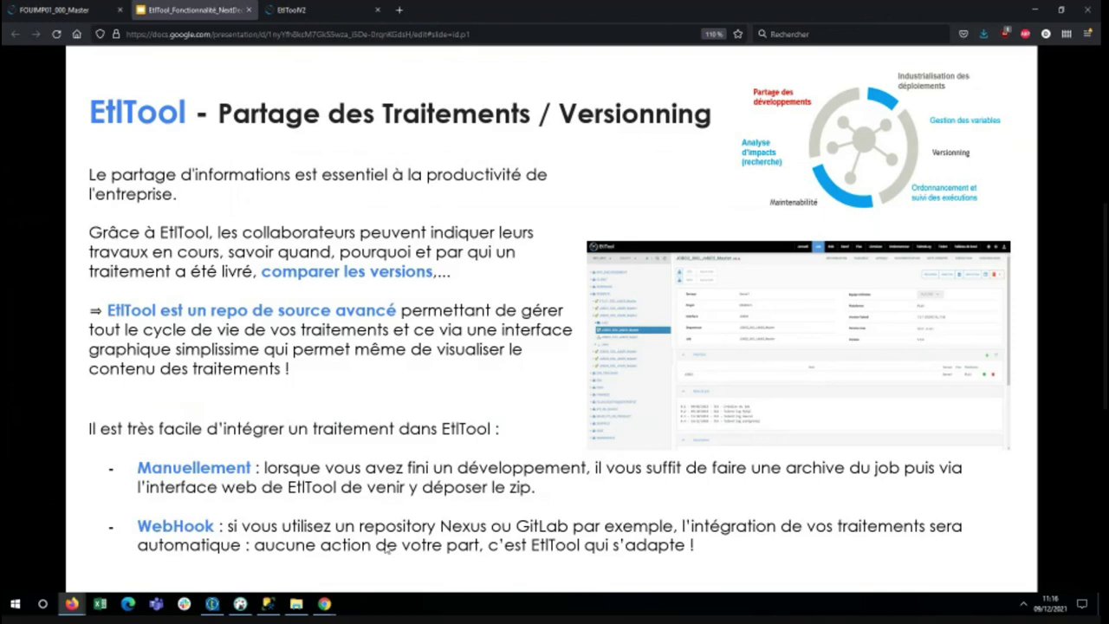
key(alt+Tab)
key(alt+Tab)
key(alt+Tab)
key(alt+shift+Tab)
key(ctrl+shift+Tab)
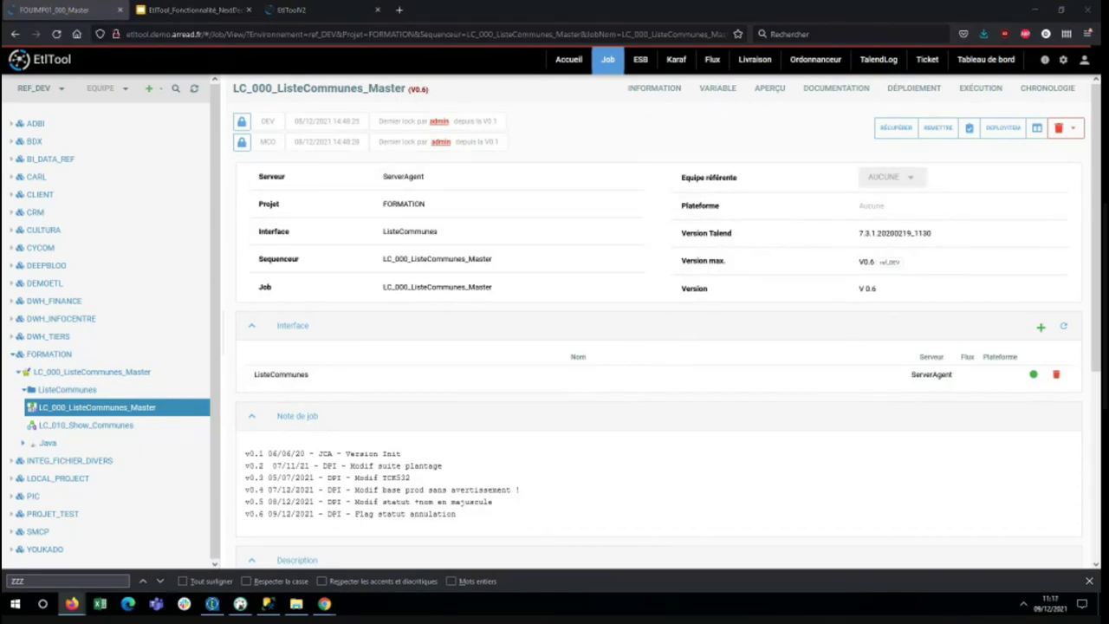
Step: Review the general information and the version notes of the LC_000_ListeCommunes_Master job
click(673, 95)
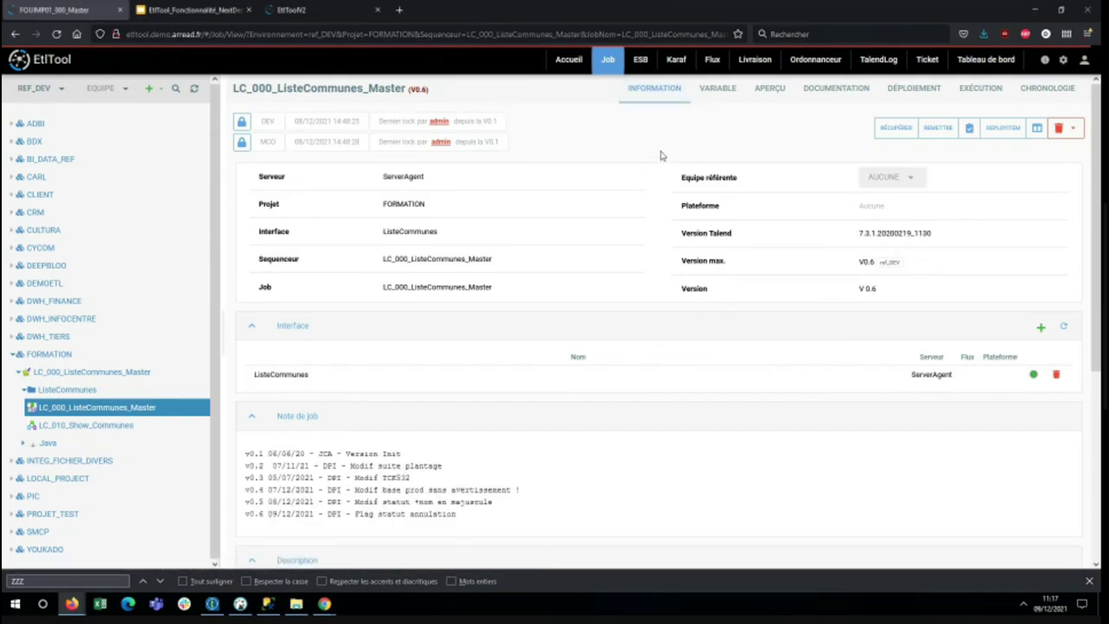
scroll(480, 443, down, 2)
drag(495, 383, 237, 322)
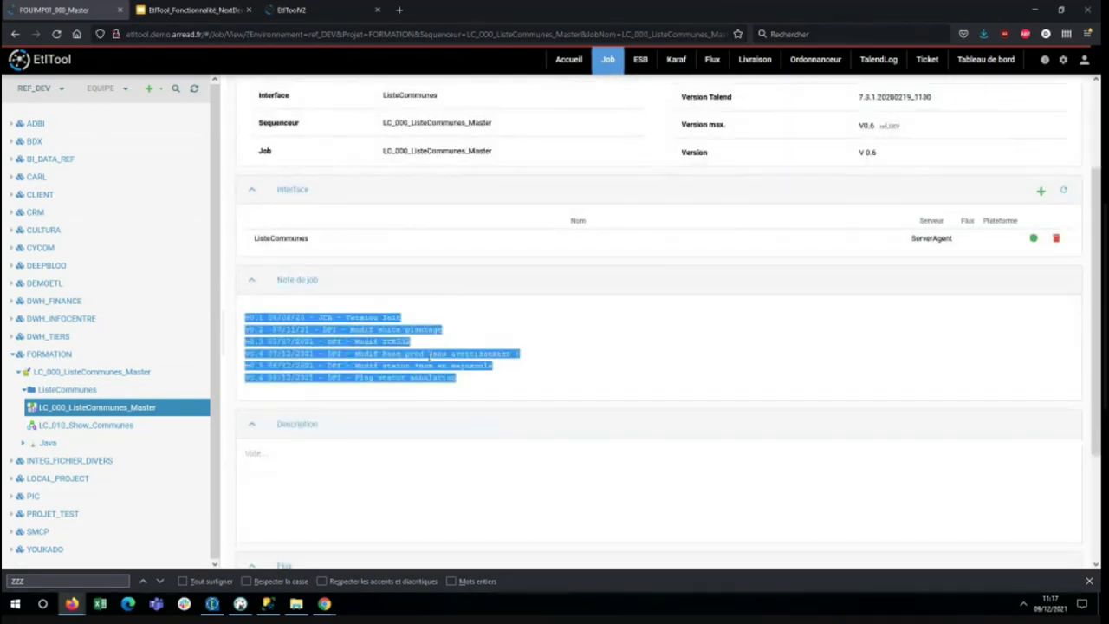
scroll(481, 366, up, 3)
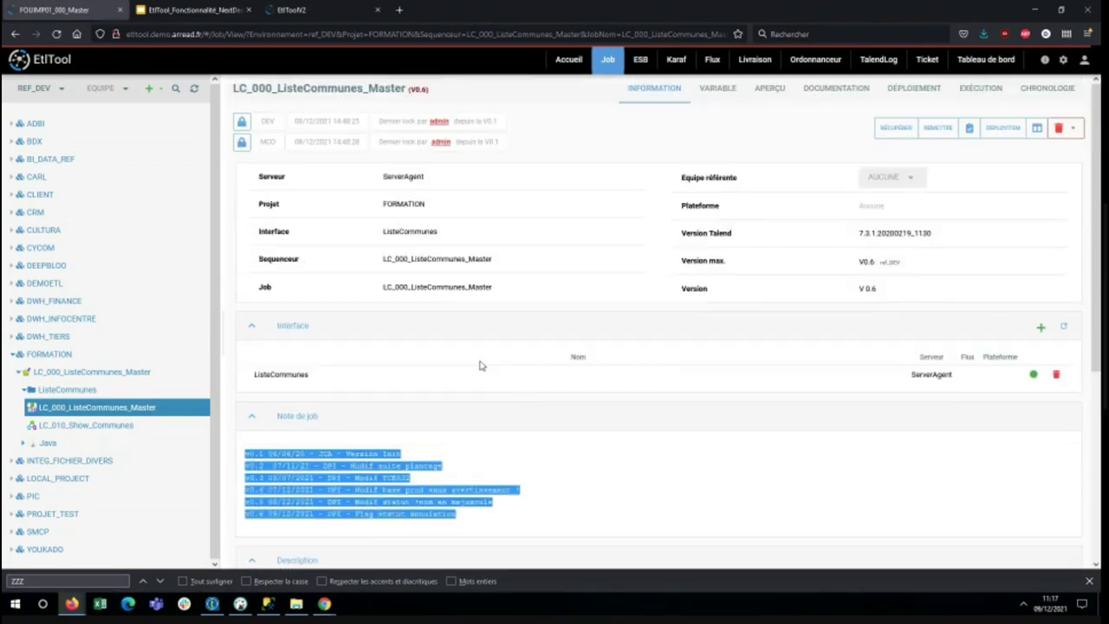
Step: Preview the workflow of the LC_010_Show_Communes subjob and inspect its tMap_1 and tFileInputJSON_1 components
click(766, 89)
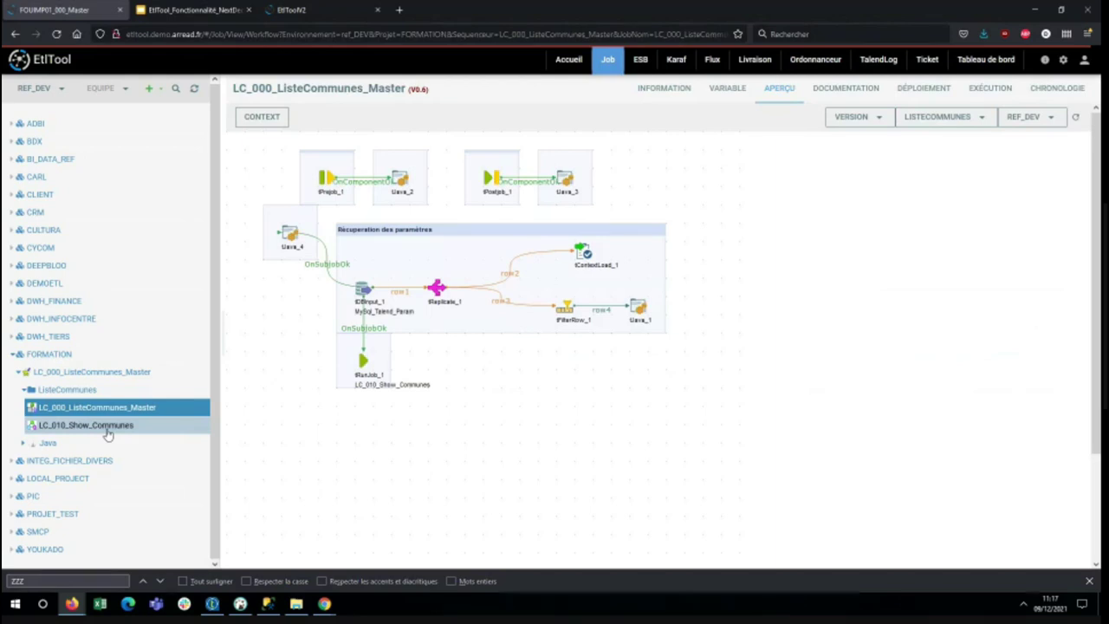
click(106, 430)
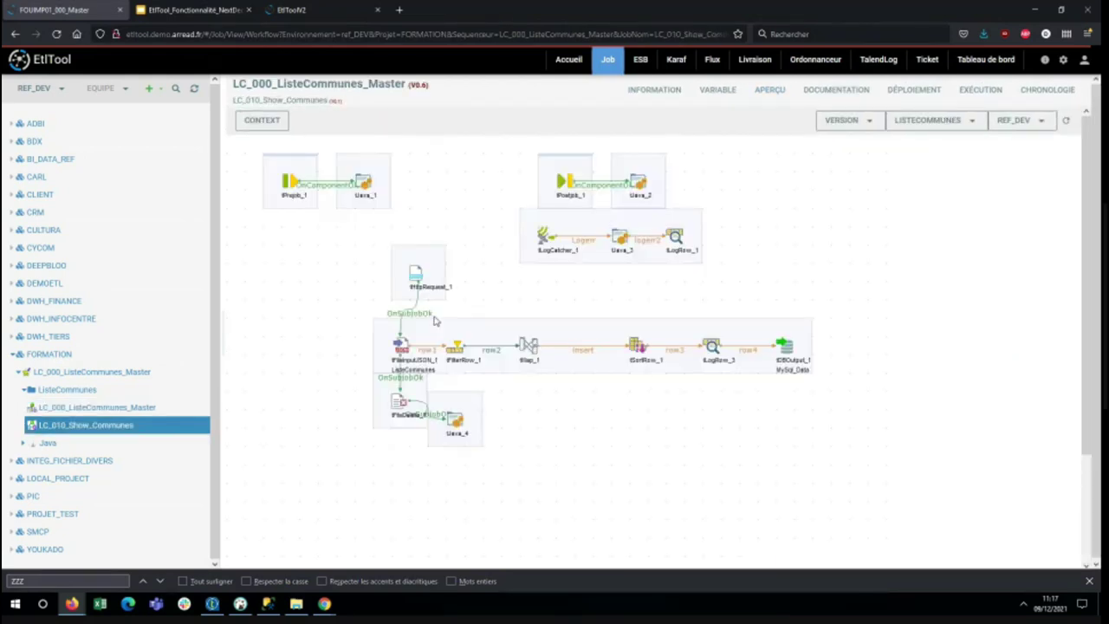
click(529, 347)
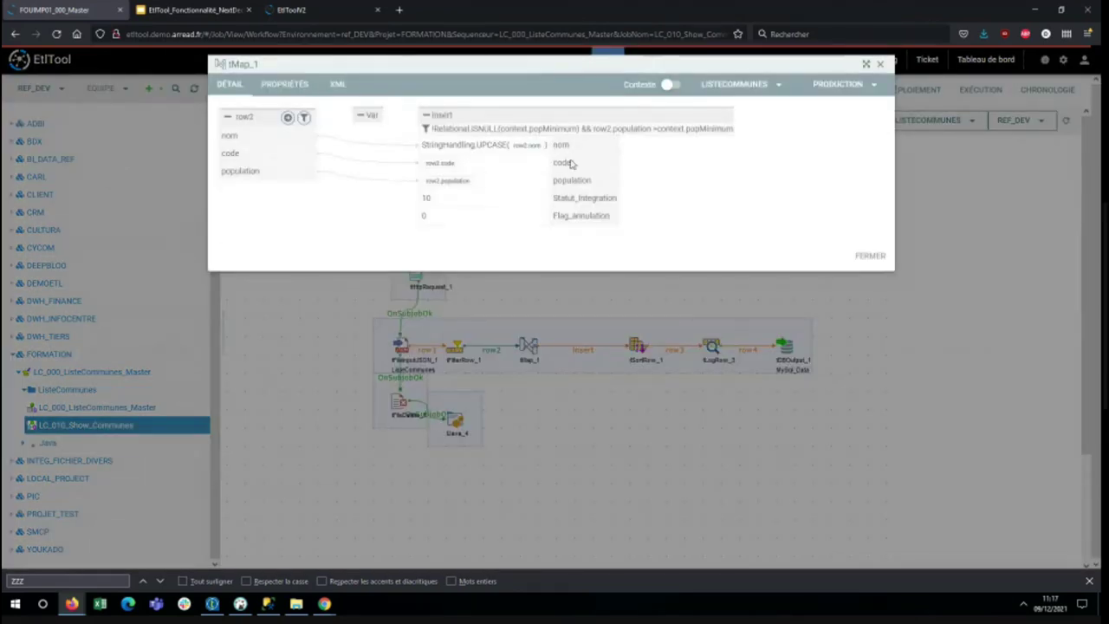
click(880, 64)
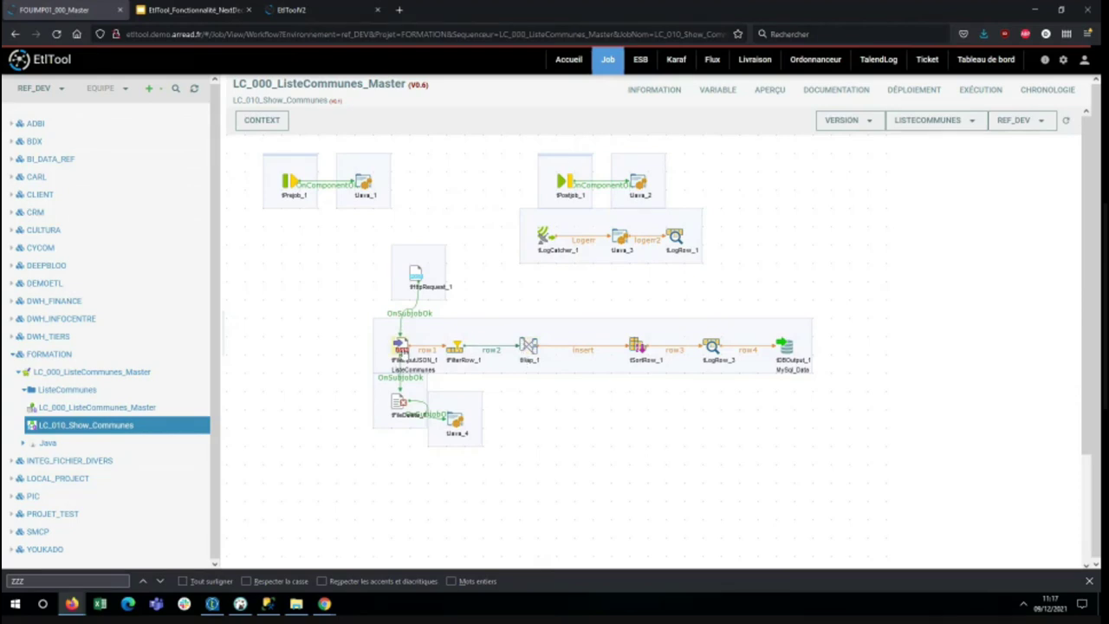
click(401, 345)
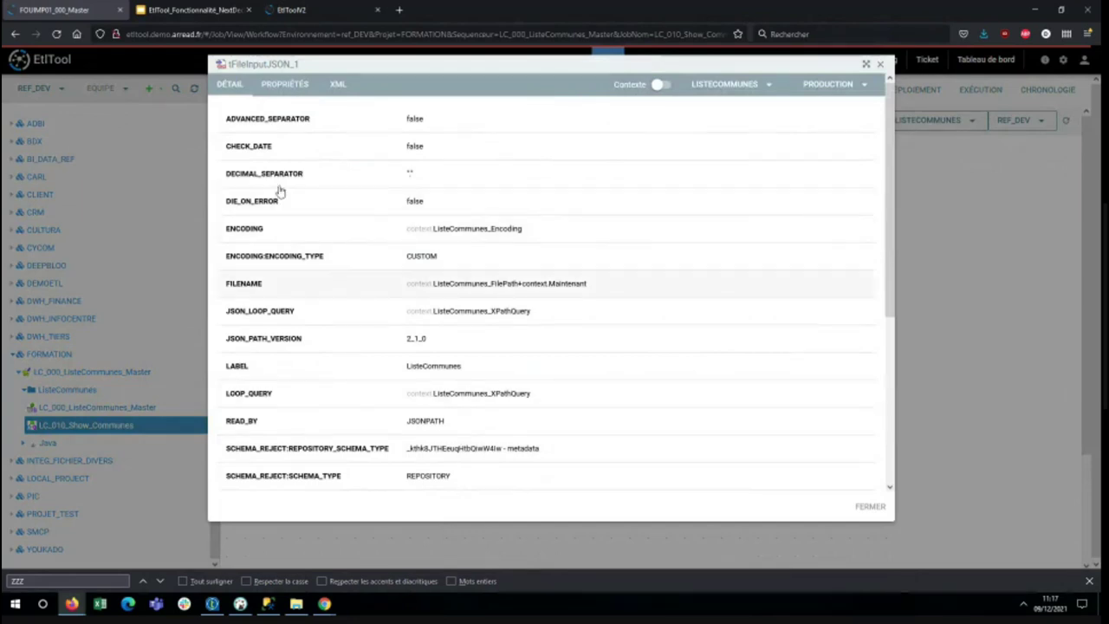
click(880, 63)
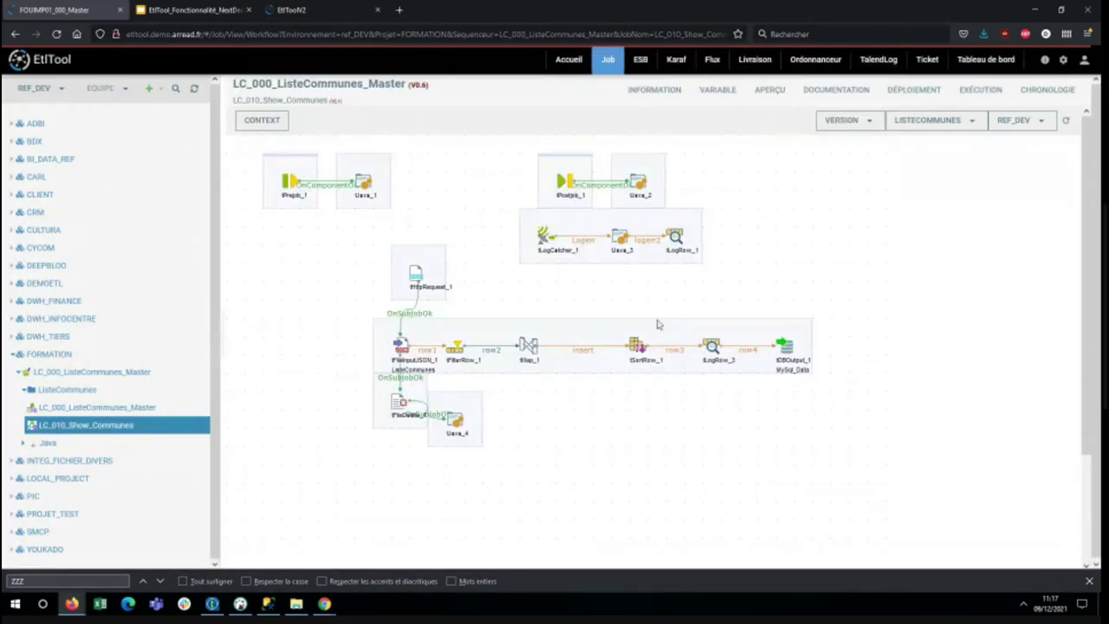
Step: Inspect the field mappings in tMap_1 and trace the Enc_Numero_de_piece field in the BAL_010_000_Master job's mapping
double_click(529, 346)
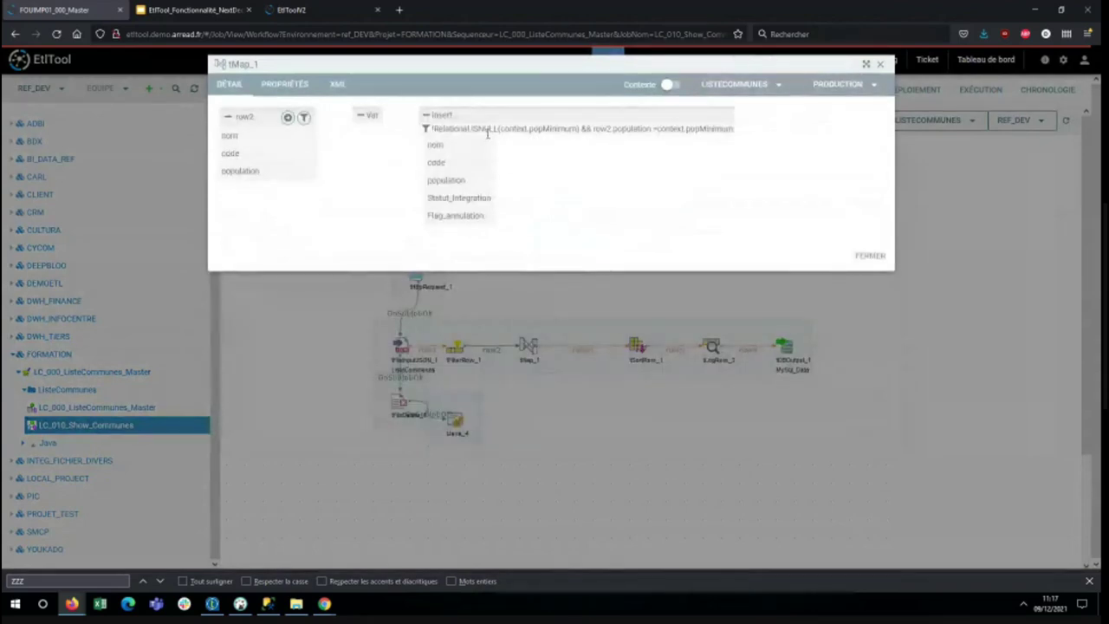
click(238, 136)
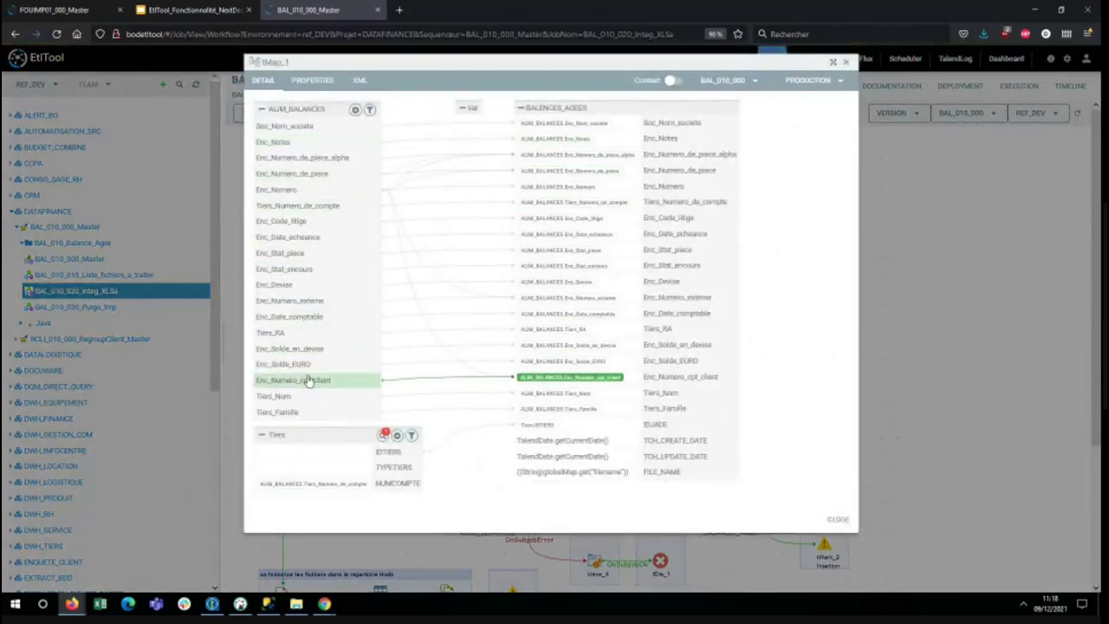
click(328, 173)
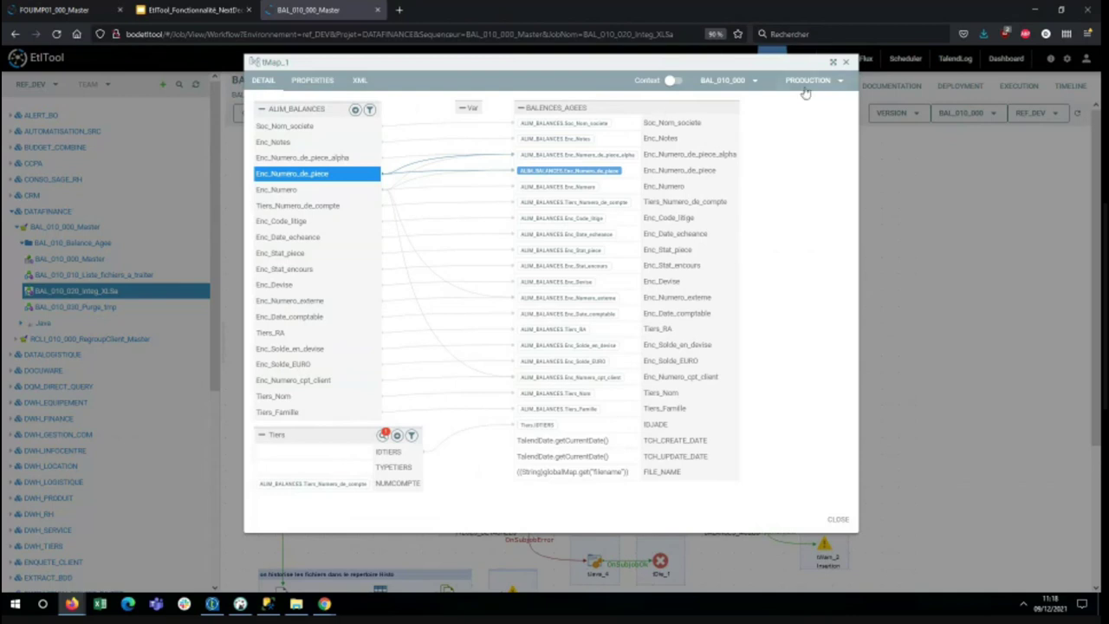
click(846, 64)
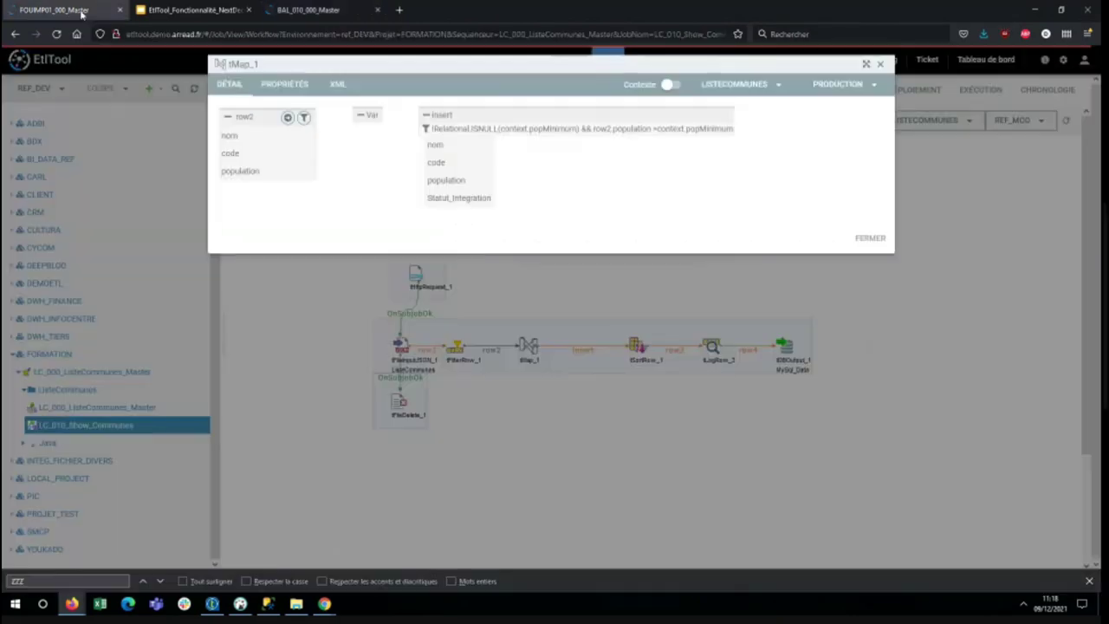
Step: Return to the LC_010_Show_Communes workflow and inspect the tJava_3 component
click(881, 64)
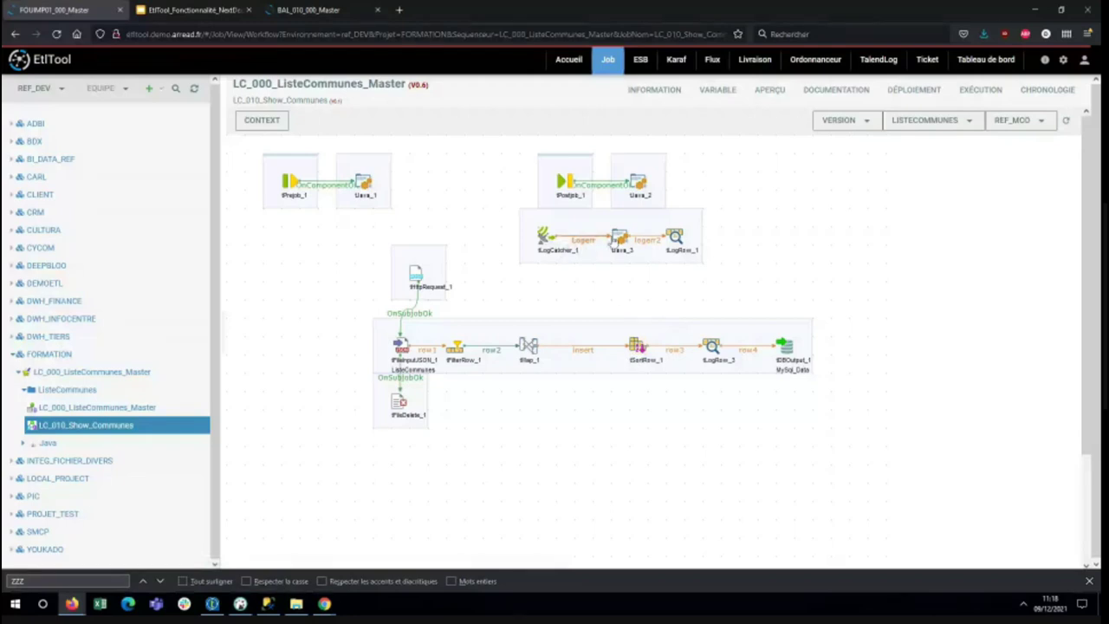
double_click(617, 240)
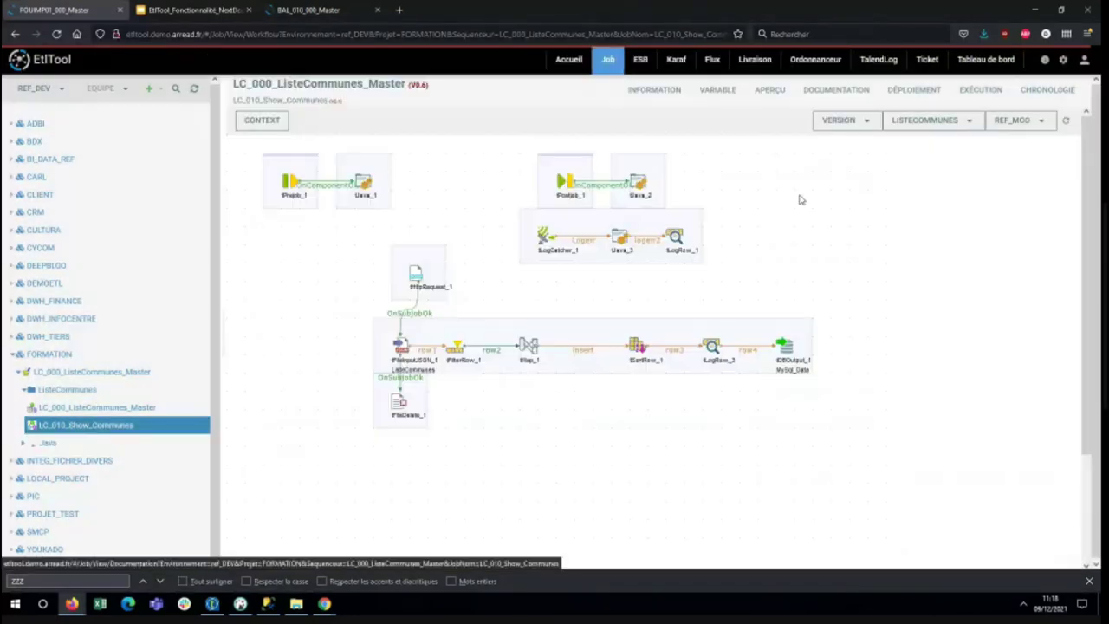
click(881, 64)
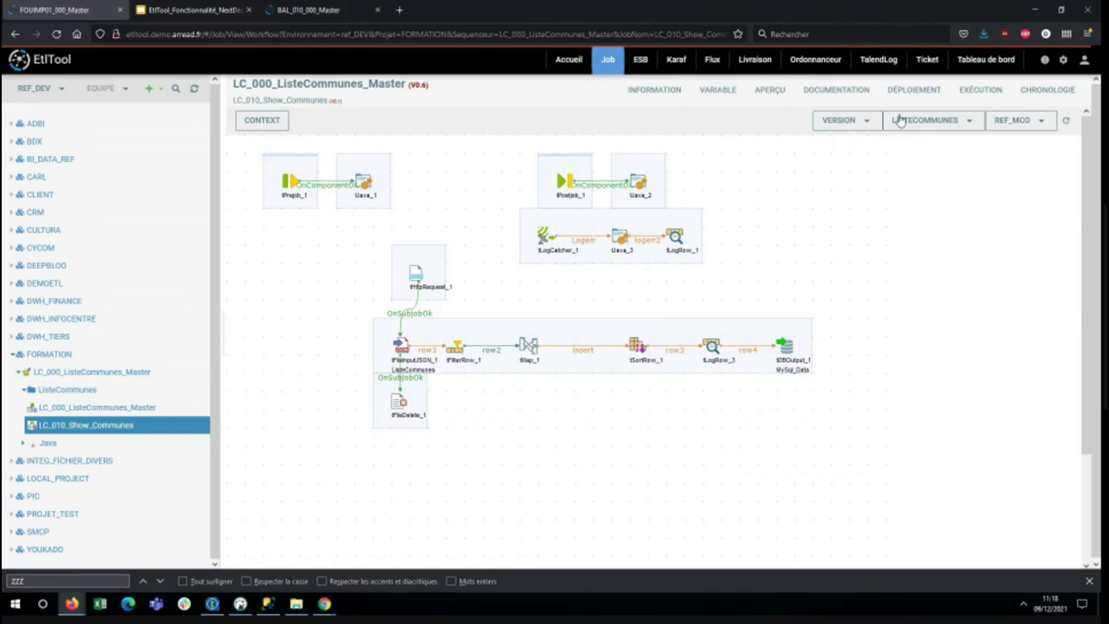
Step: View the deployment overview of LC_000_ListeCommunes_Master and highlight the Recette environment's deployment details
click(917, 90)
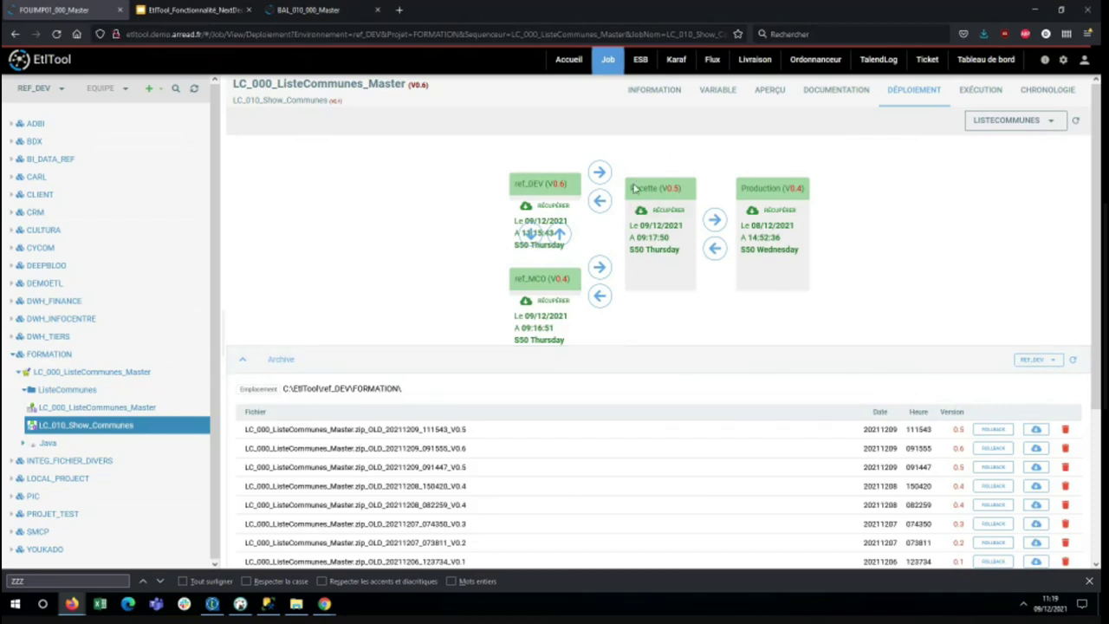
drag(634, 186, 718, 280)
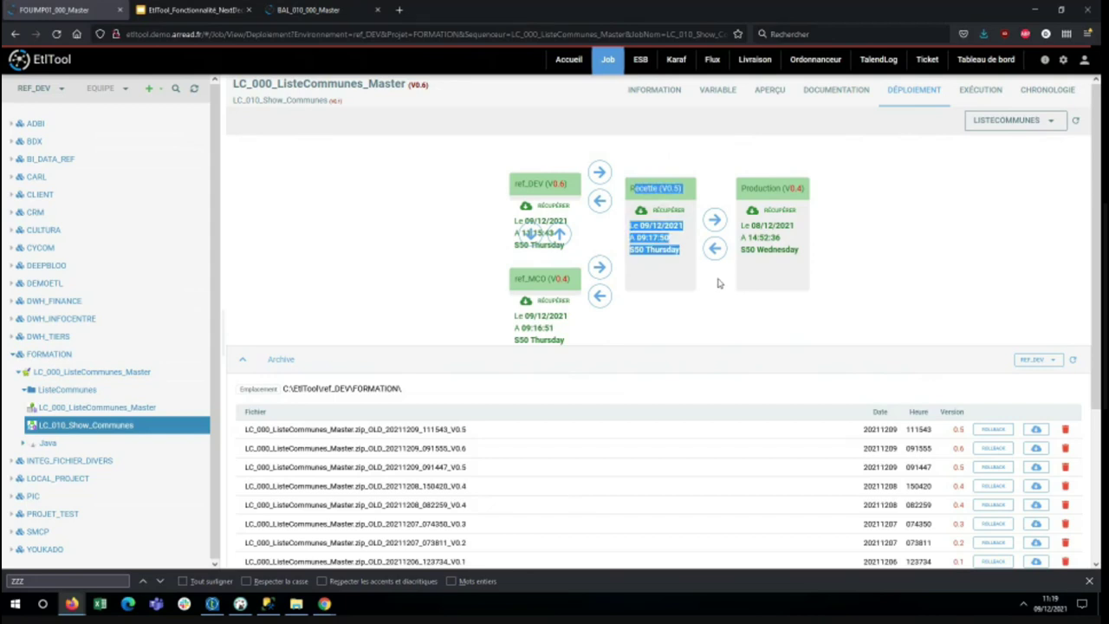
Step: Examine the Recette and Production deployment versions and dates, along with the archive list of LC_000_ListeCommunes_Master
click(717, 286)
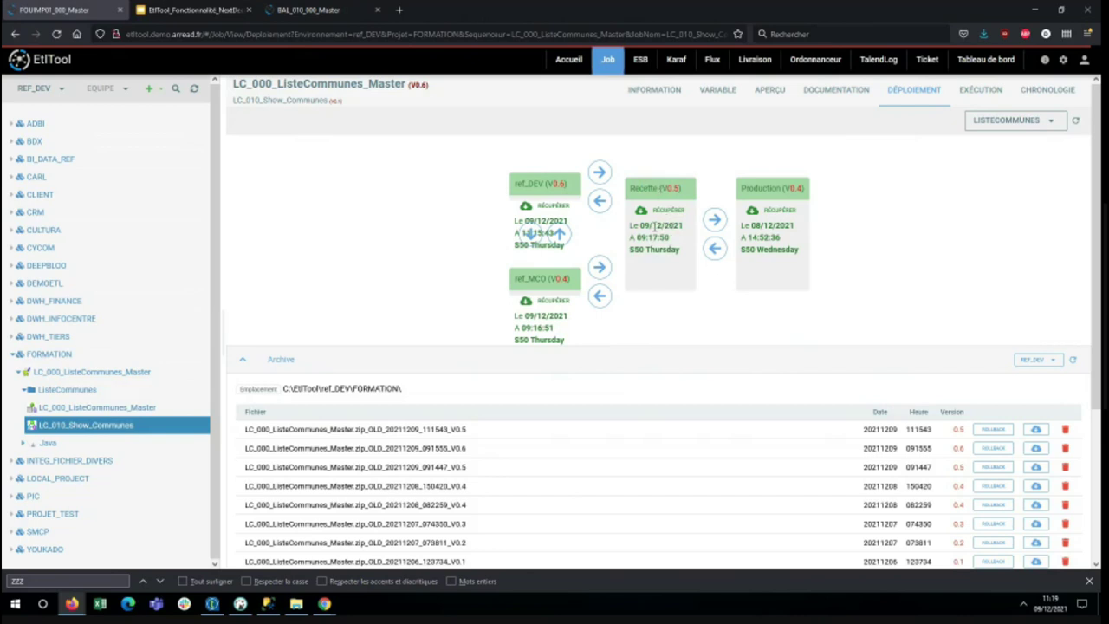
drag(684, 185, 630, 187)
click(801, 187)
drag(802, 187, 736, 188)
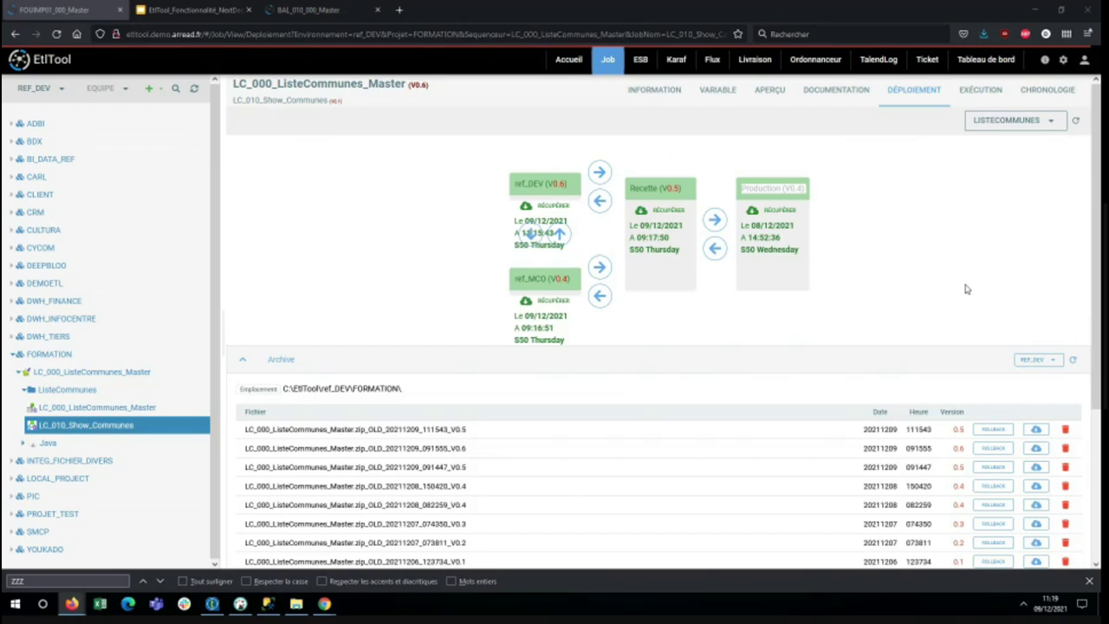
drag(763, 225, 795, 229)
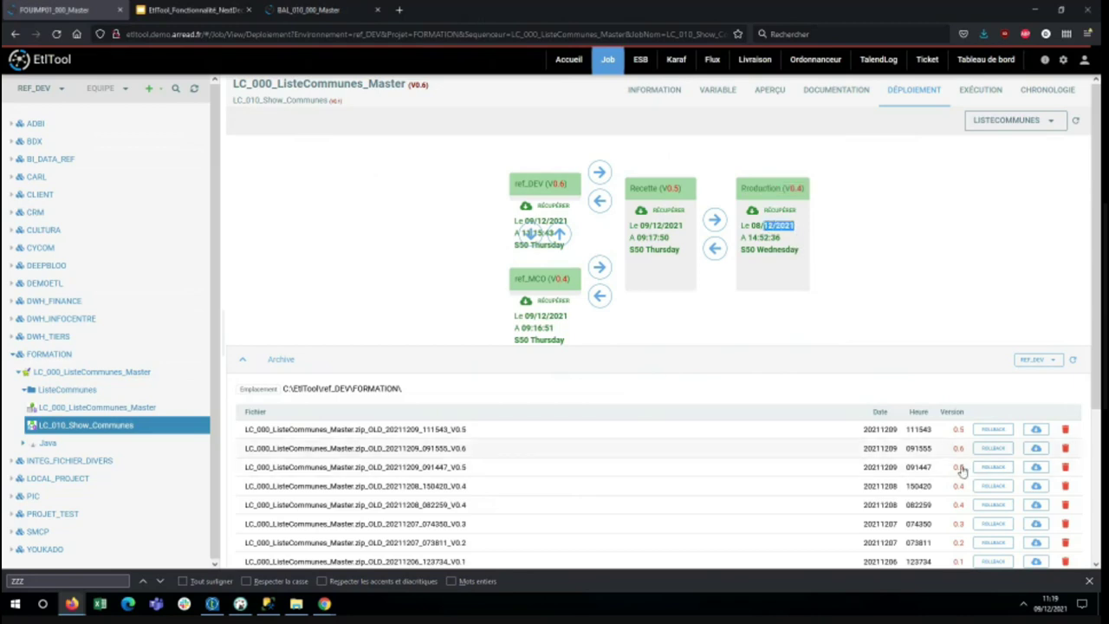
scroll(988, 459, down, 3)
scroll(988, 459, up, 3)
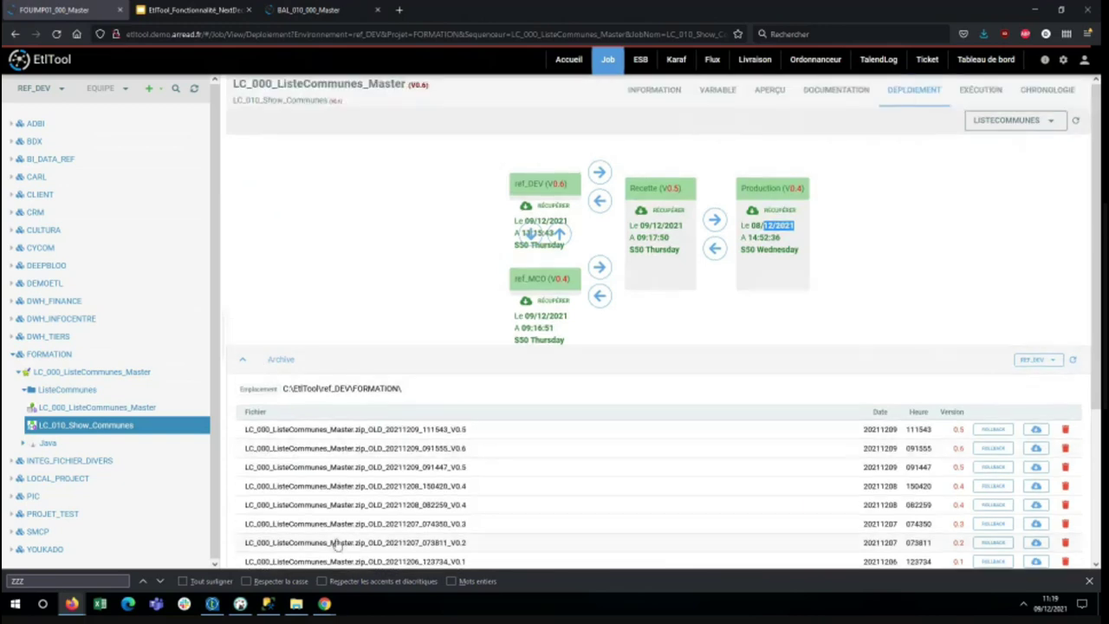
Step: Browse the information, variables and workflow preview of LC_010_Show_Communes, and consult the Déploiement slide in the presentation
click(659, 97)
click(717, 90)
click(770, 91)
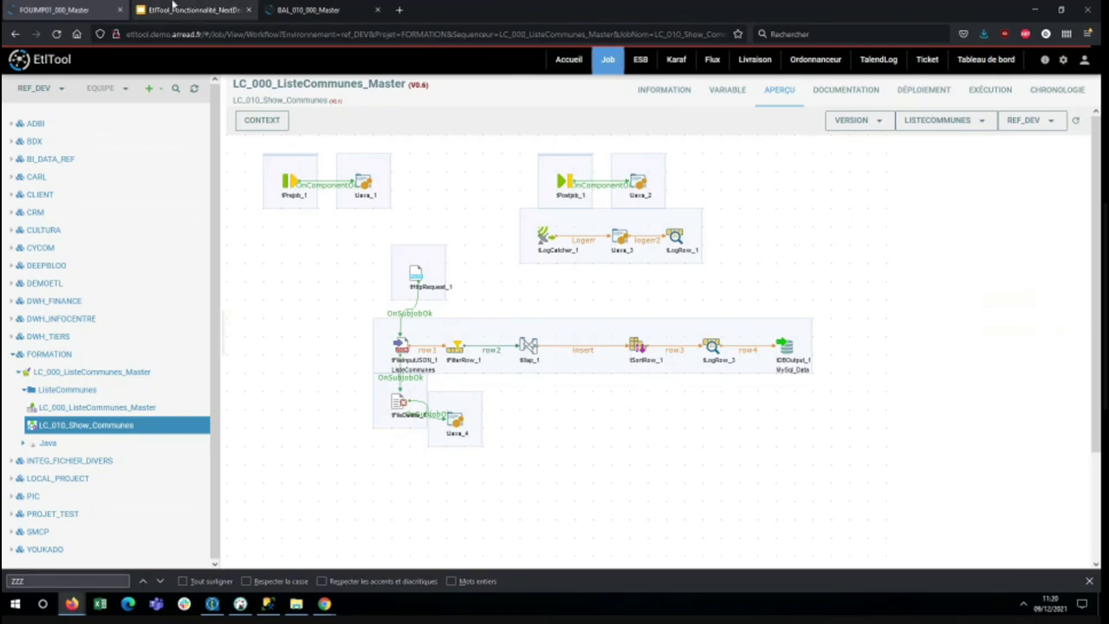
click(174, 9)
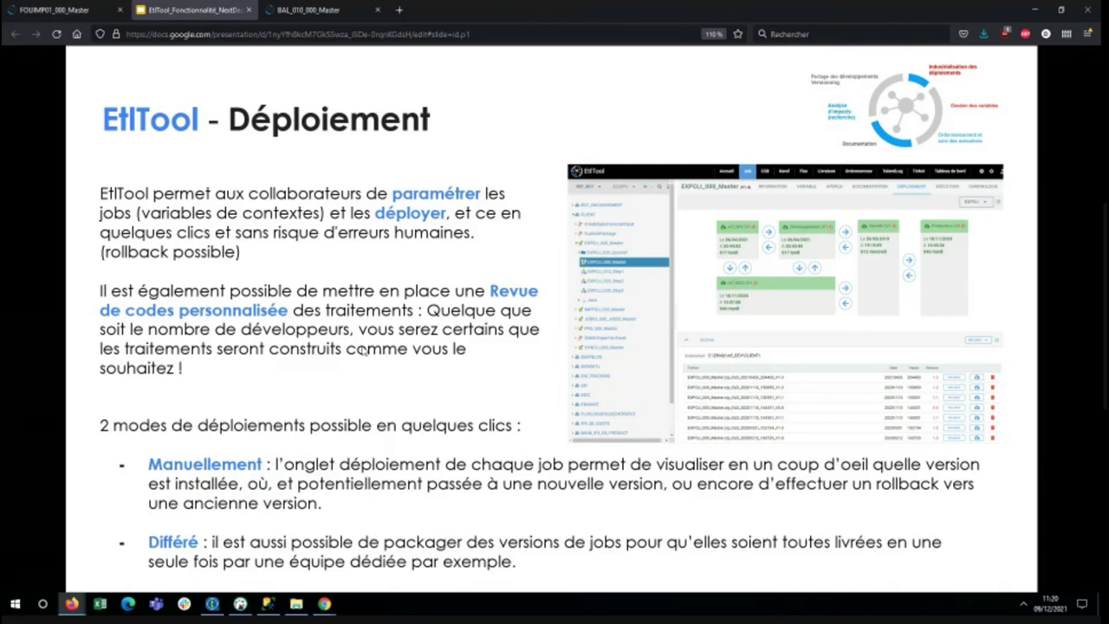
key(ctrl+shift+Tab)
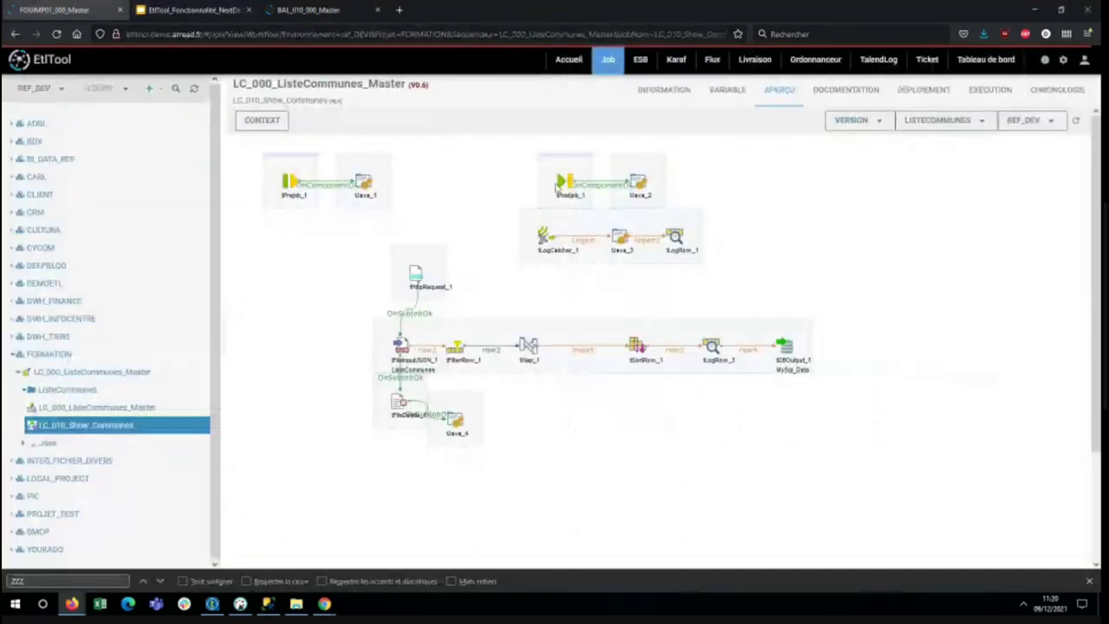
Step: Run the code review from the job's information page, examine both rule findings and consult the Talend help for tDBInput_1
click(650, 90)
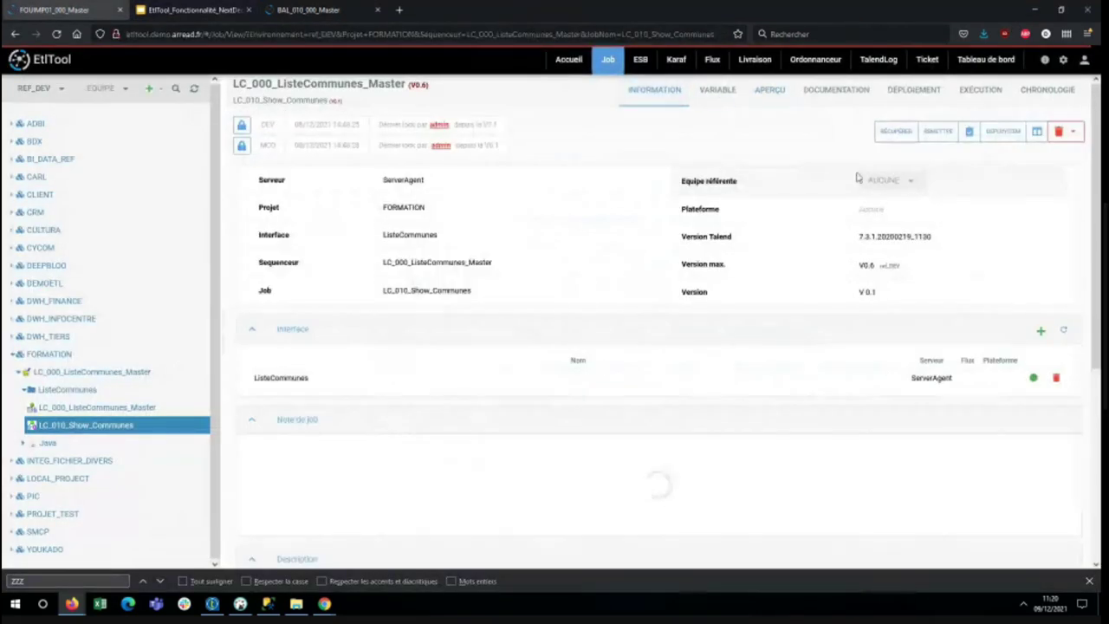
click(970, 130)
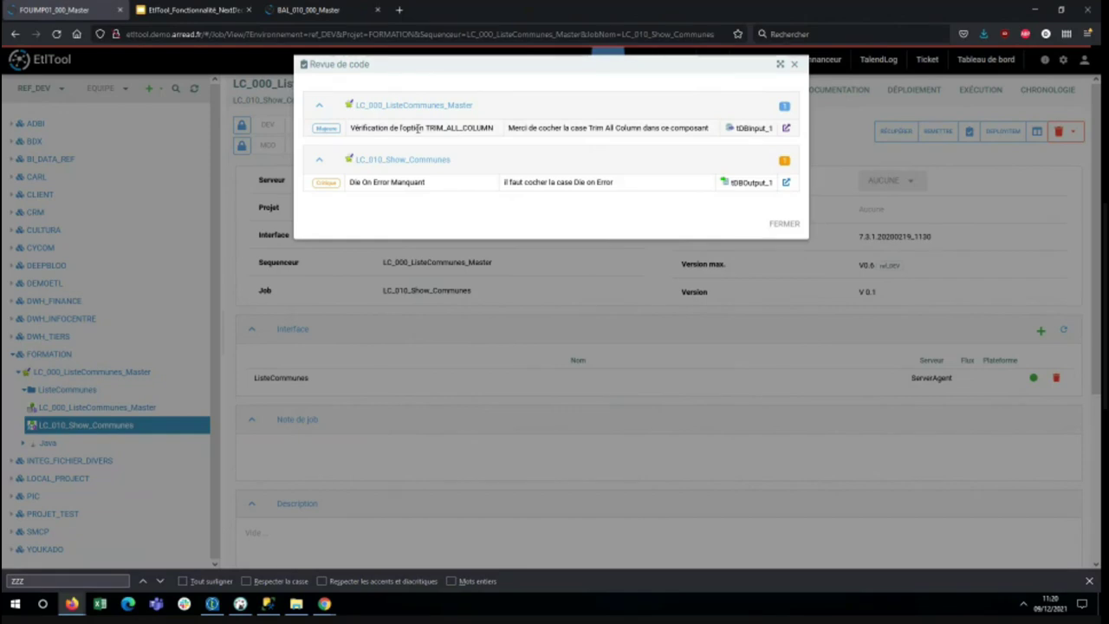
drag(616, 188, 349, 183)
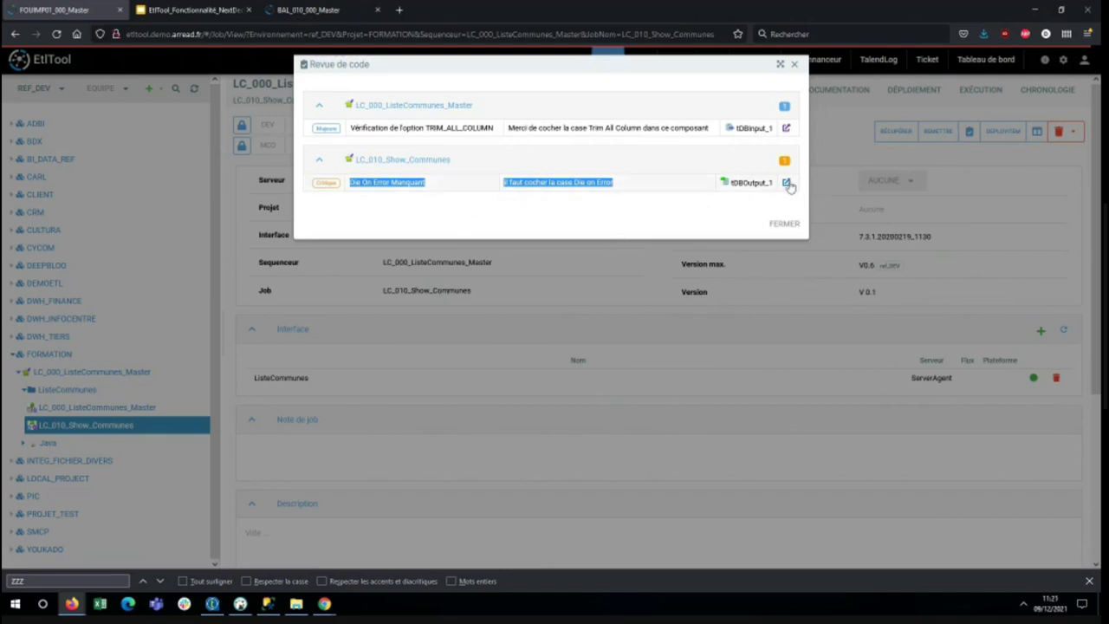
drag(384, 127, 500, 129)
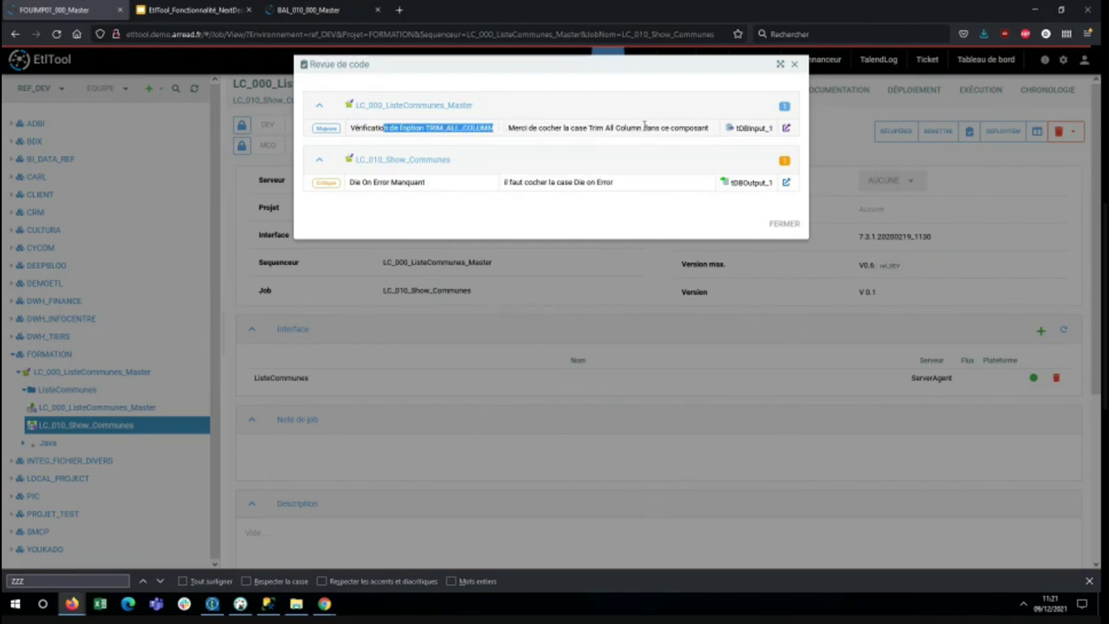
click(786, 130)
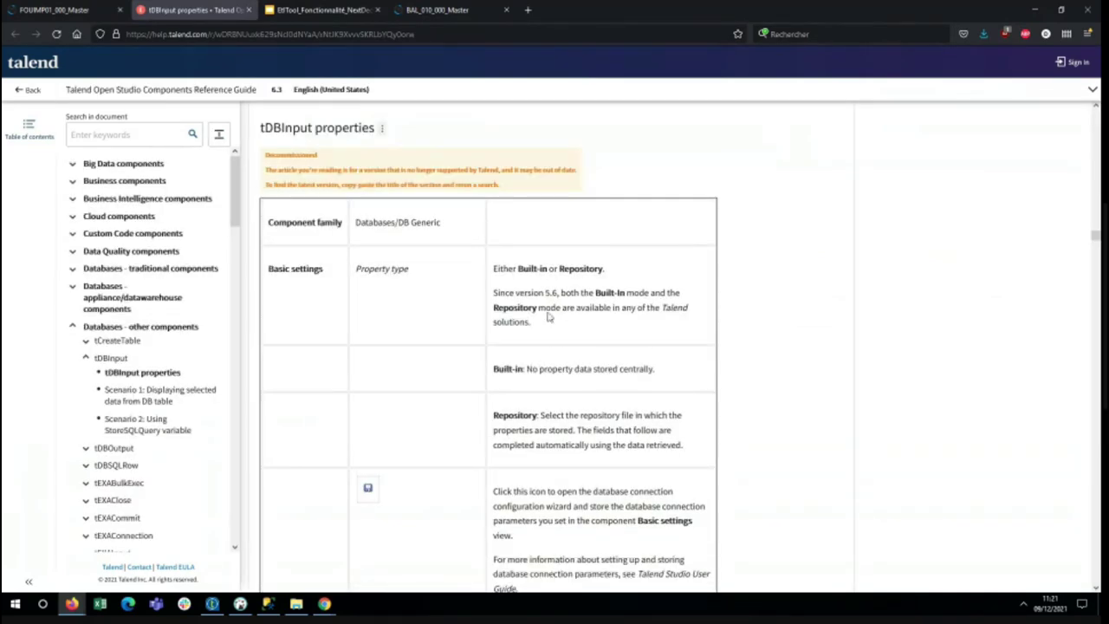
click(61, 11)
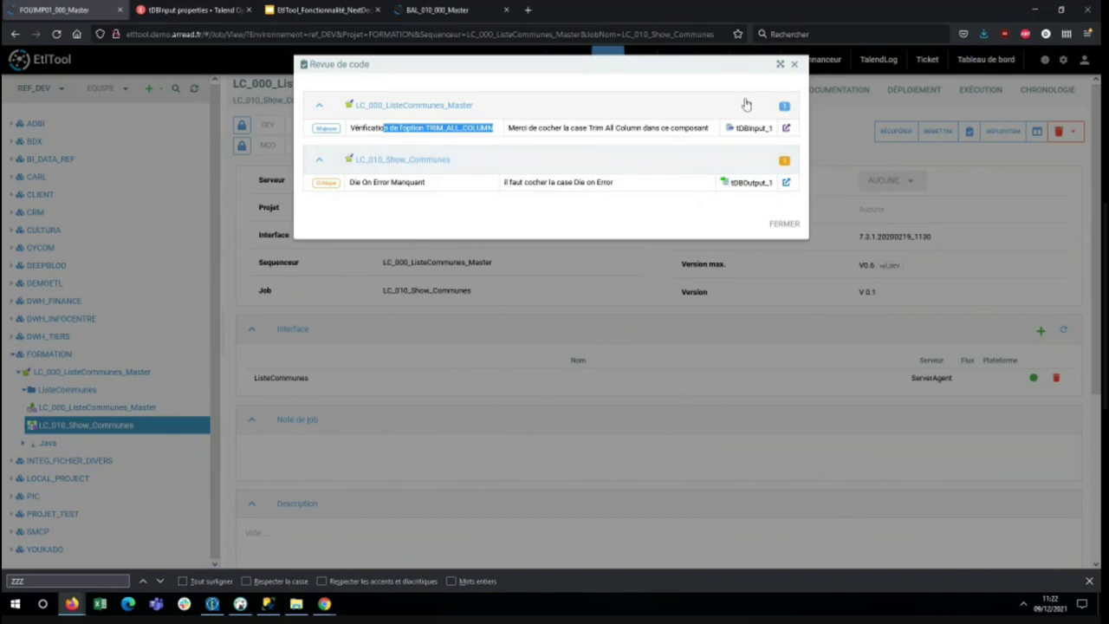
click(796, 65)
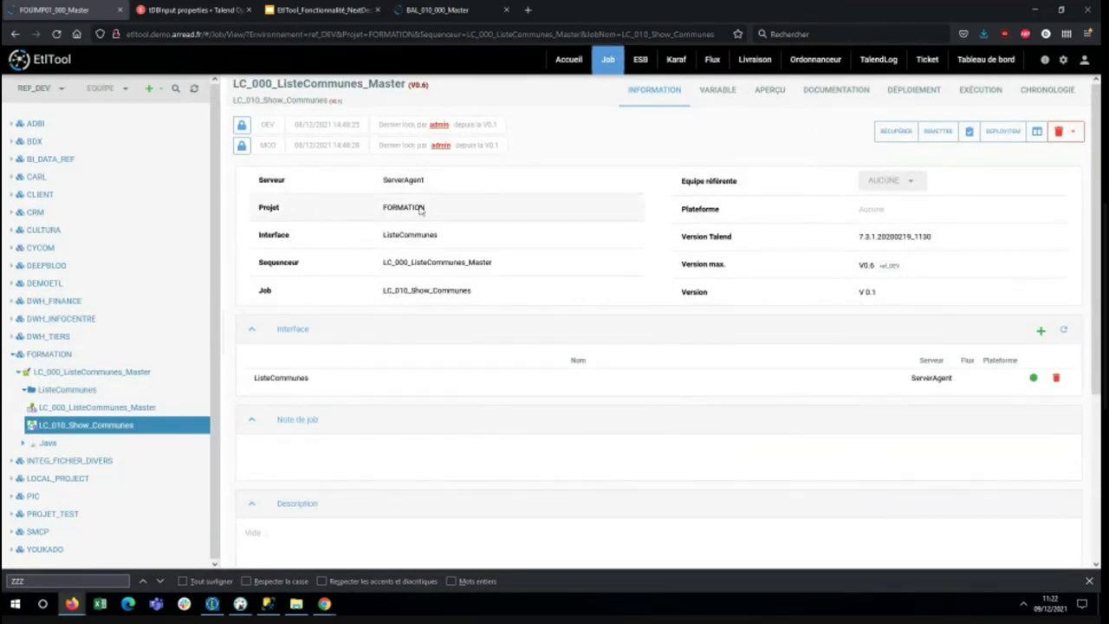
Step: Revisit the job's deployment overview and show the Documentation slide in the presentation
click(931, 93)
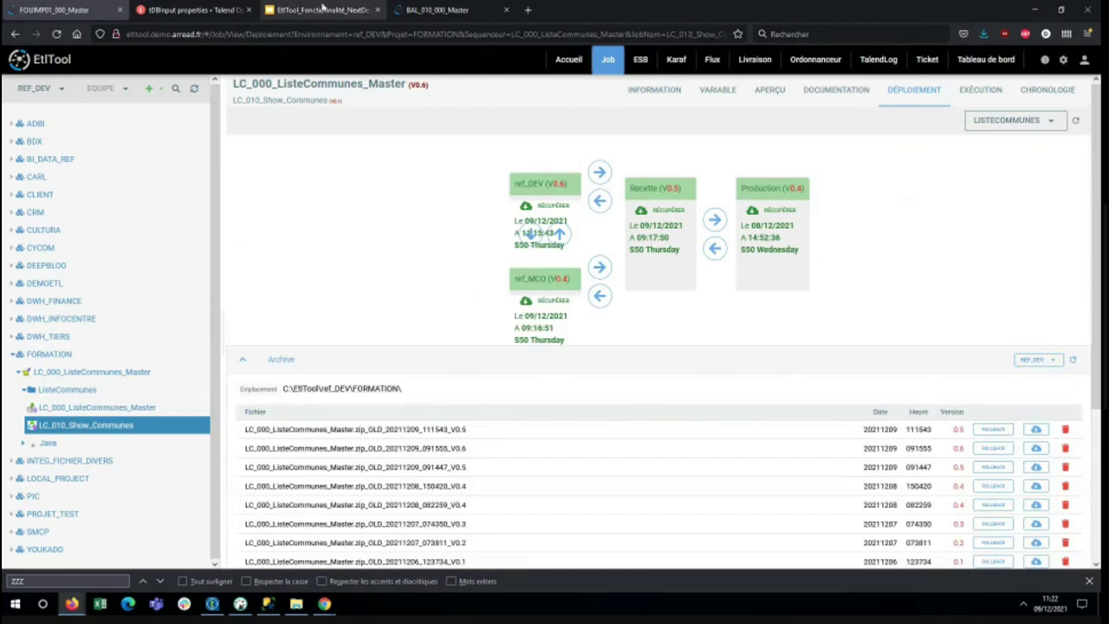
click(320, 10)
click(368, 283)
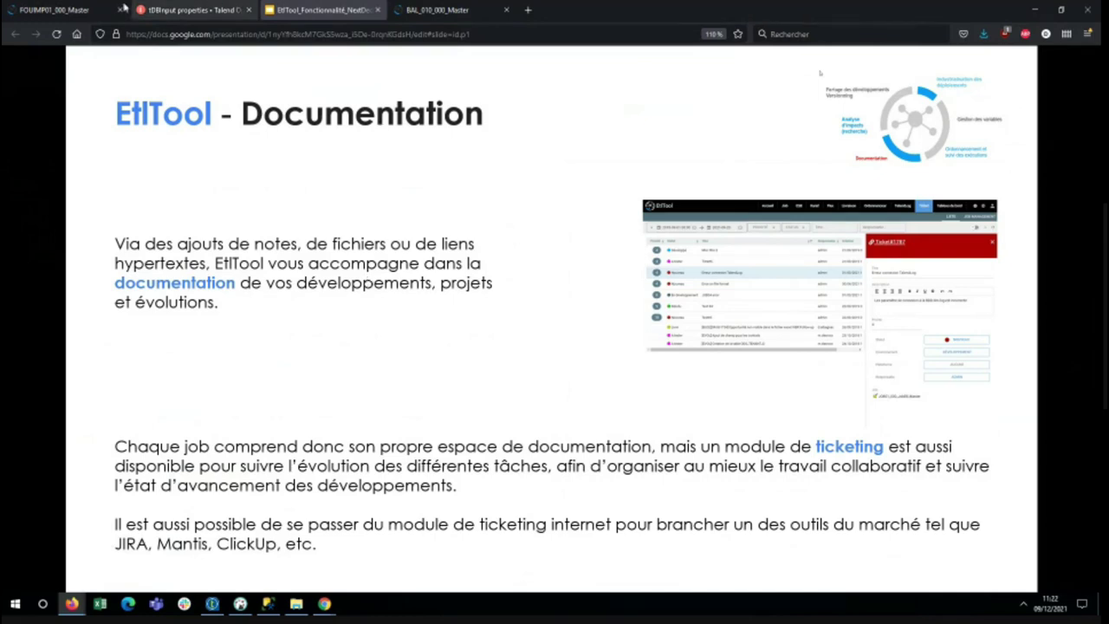
key(ctrl+1)
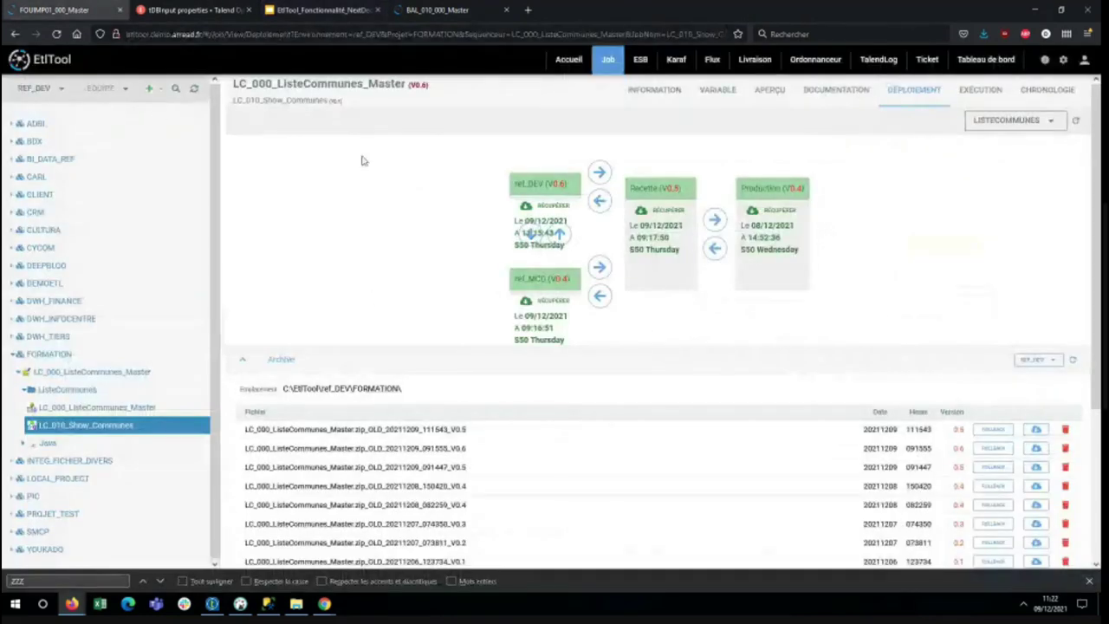
Step: Display the information page of the LC_000_ListeCommunes_Master job and review its version history in the job notes
click(656, 90)
scroll(337, 473, down, 3)
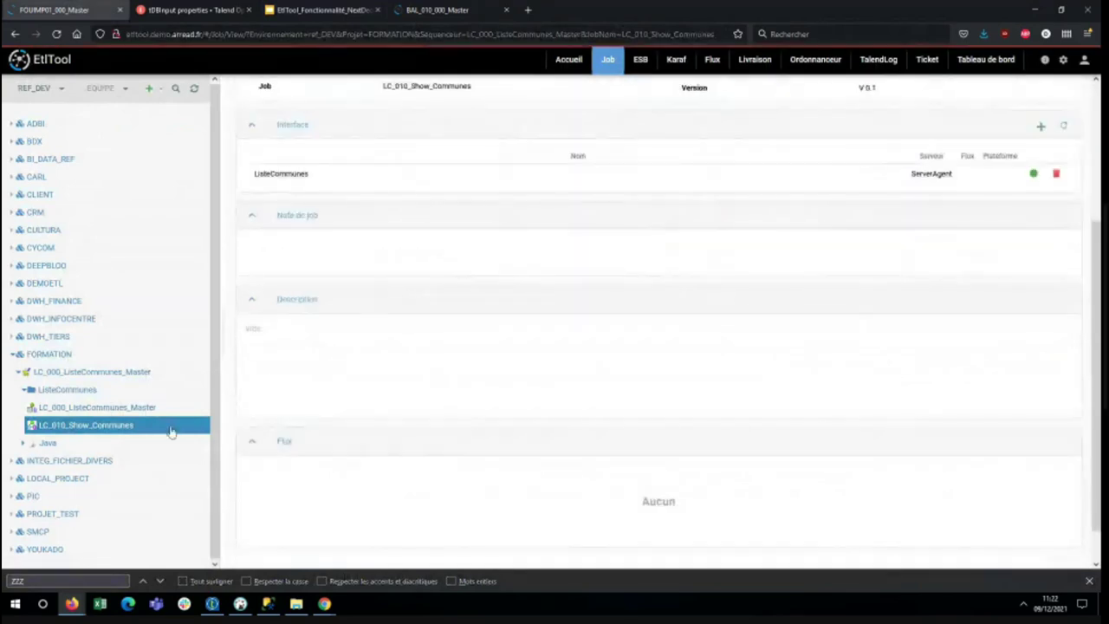
click(143, 409)
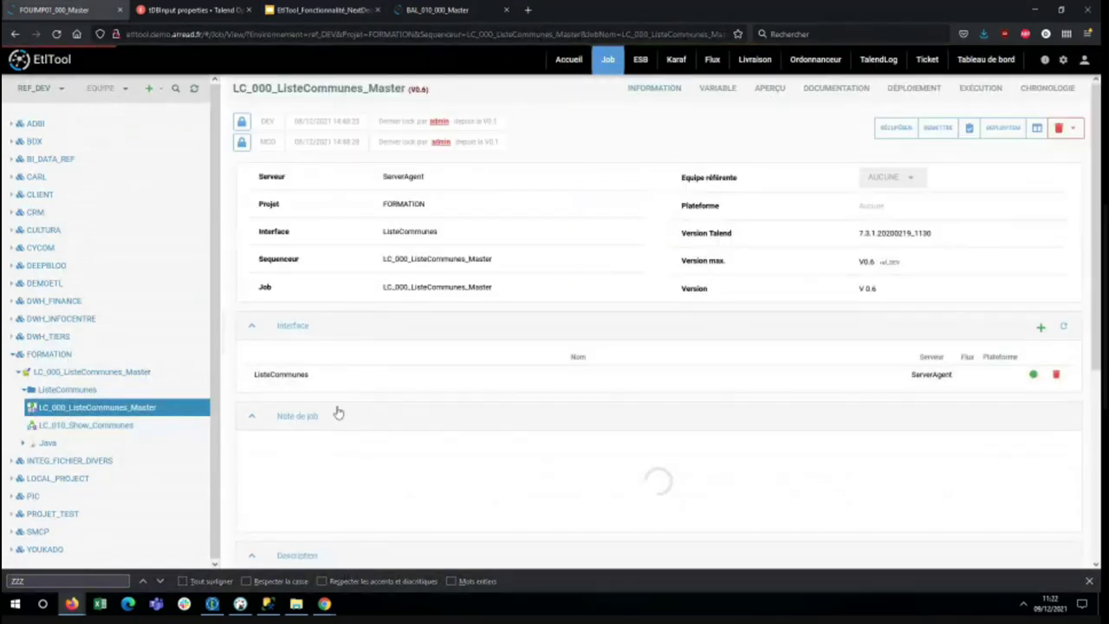
drag(520, 519, 242, 458)
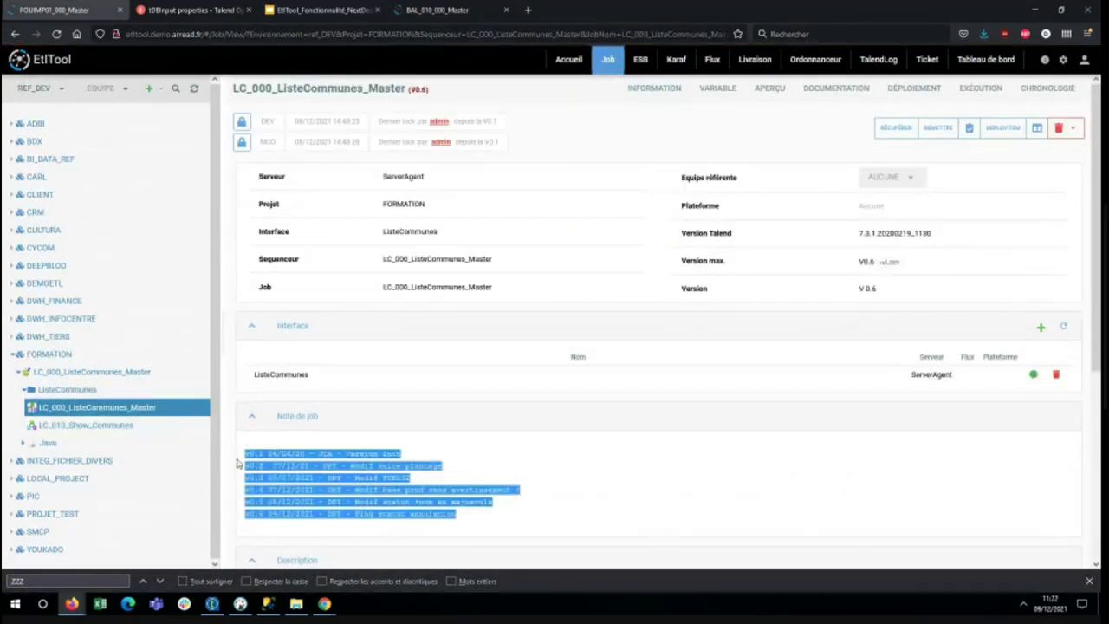
click(373, 445)
scroll(373, 444, down, 3)
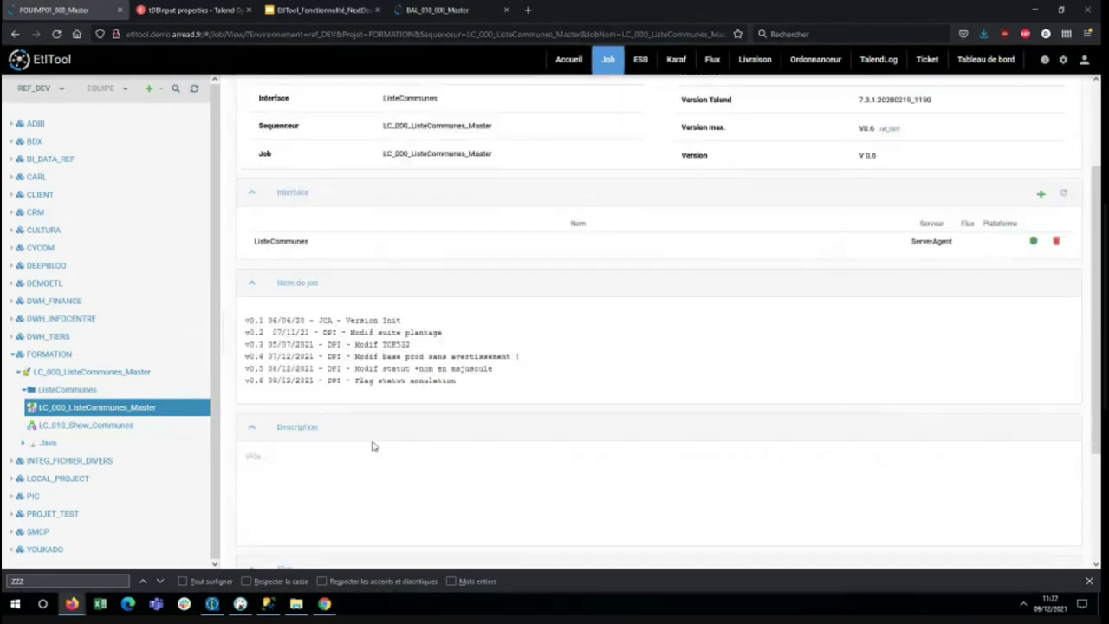
Step: Enter the text "fdffddfd" in the description of the LC_000_ListeCommunes_Master job
click(329, 471)
click(329, 501)
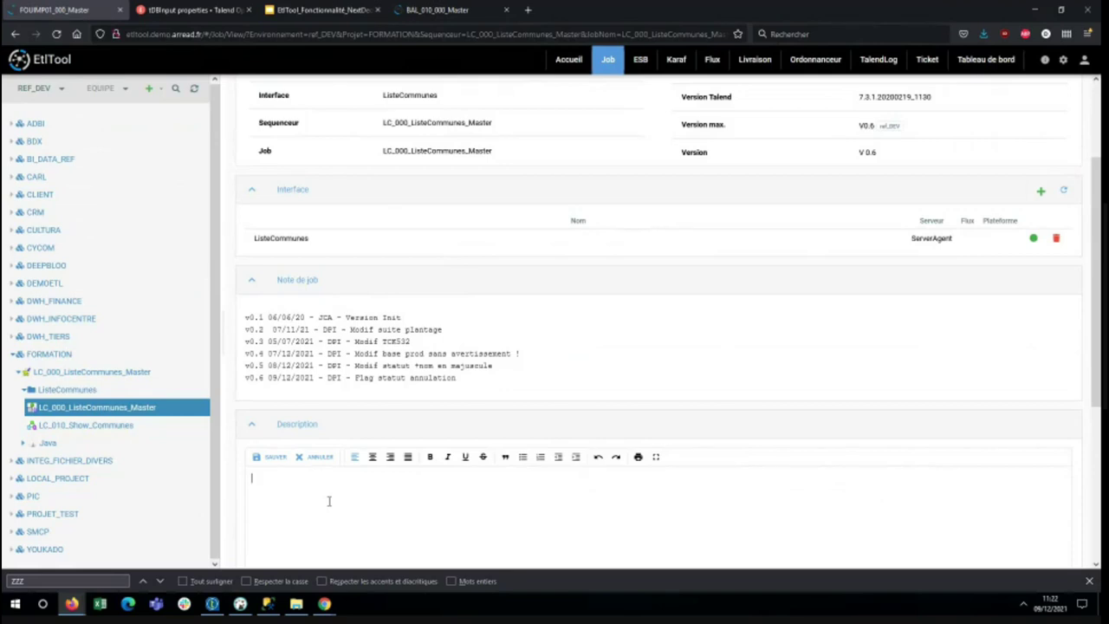
text(fdffddfd)
scroll(399, 511, down, 2)
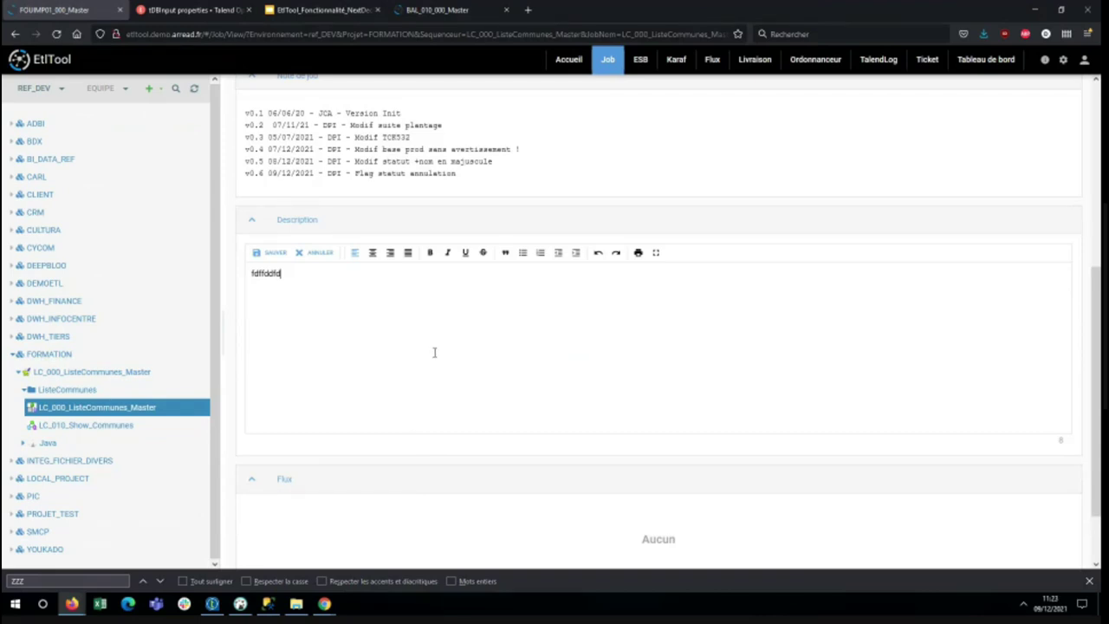
scroll(480, 356, up, 4)
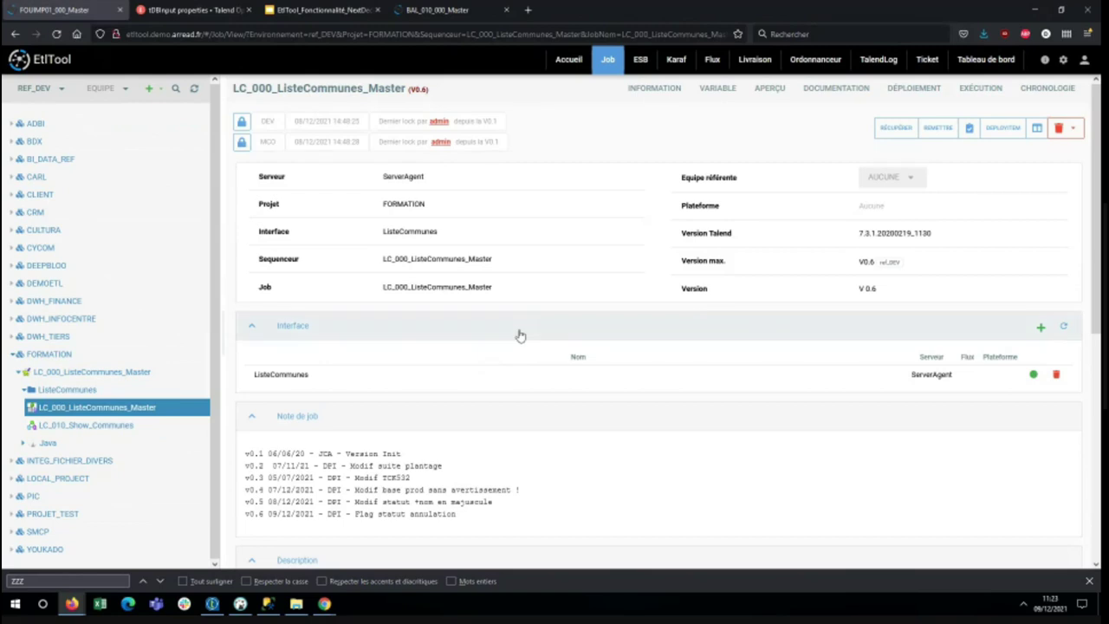
Step: Open the documentation of LC_000_ListeCommunes_Master and look at the new document note editor without writing a note
click(816, 90)
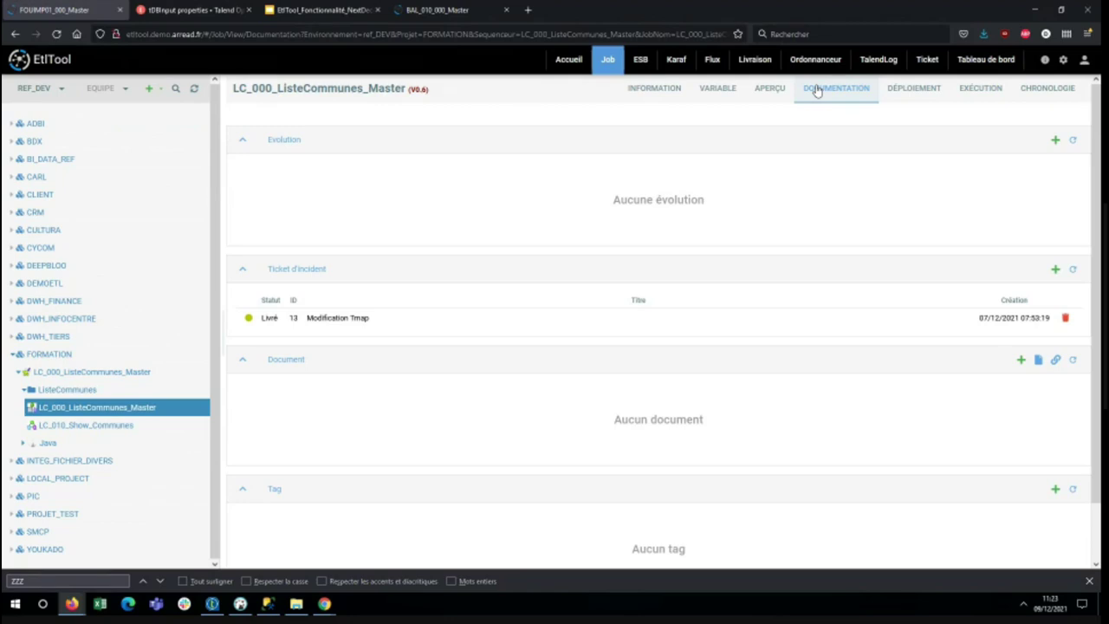
click(1022, 361)
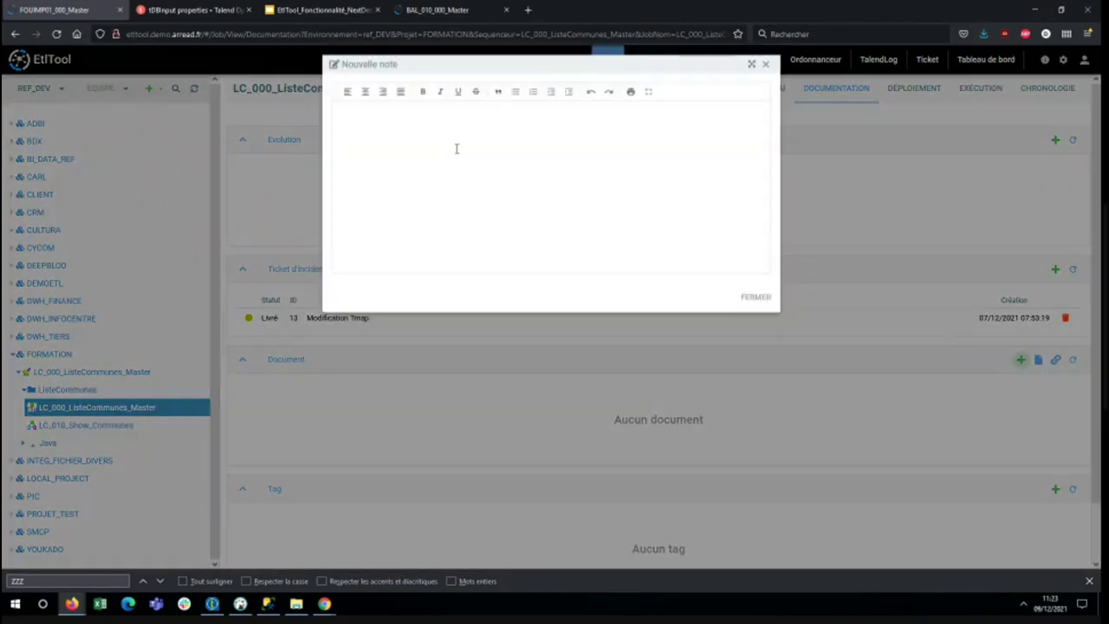
click(544, 153)
key(Escape)
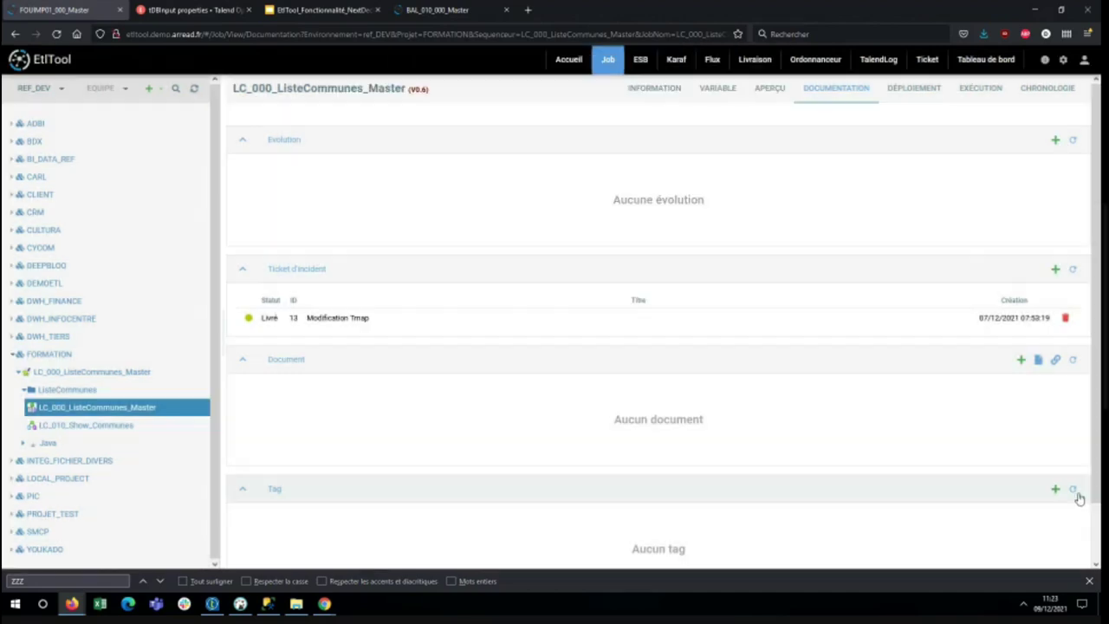
Step: Attach the file license.txt from the Talend Studio folder to the job's documents
click(1040, 361)
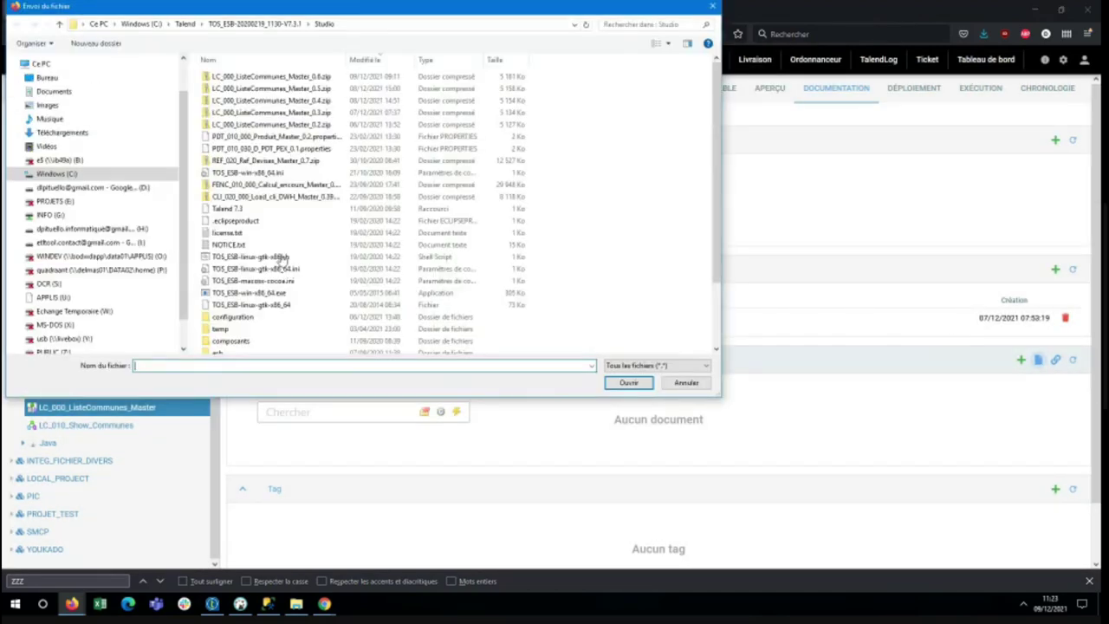
click(243, 245)
click(628, 382)
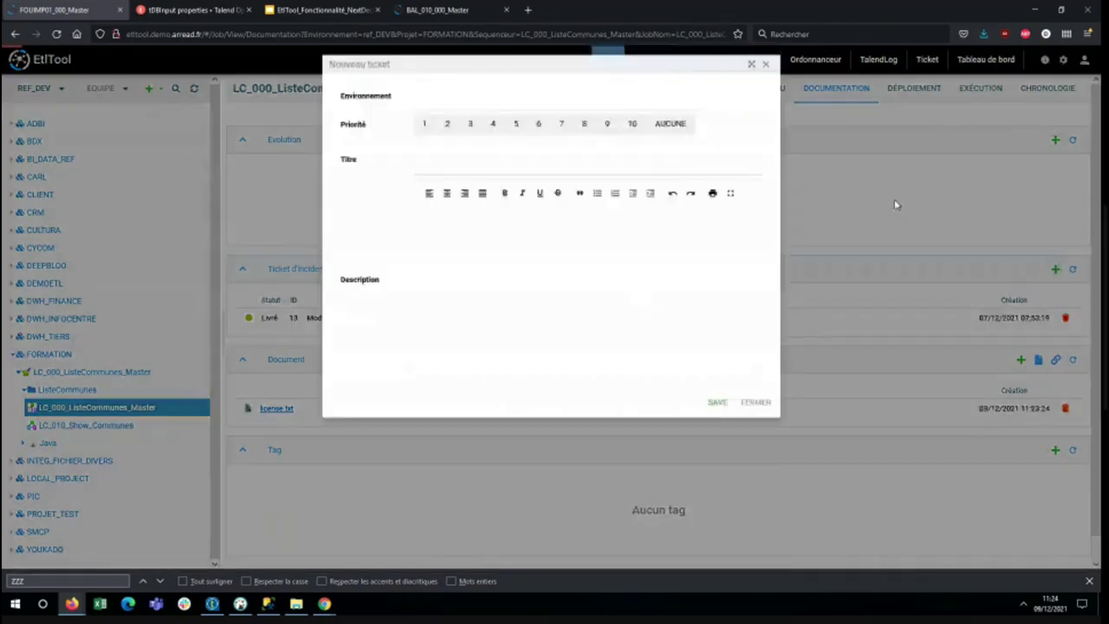
Step: Create an incident ticket for the Production environment with the description "fsdkfjdkfd" and save it
click(455, 97)
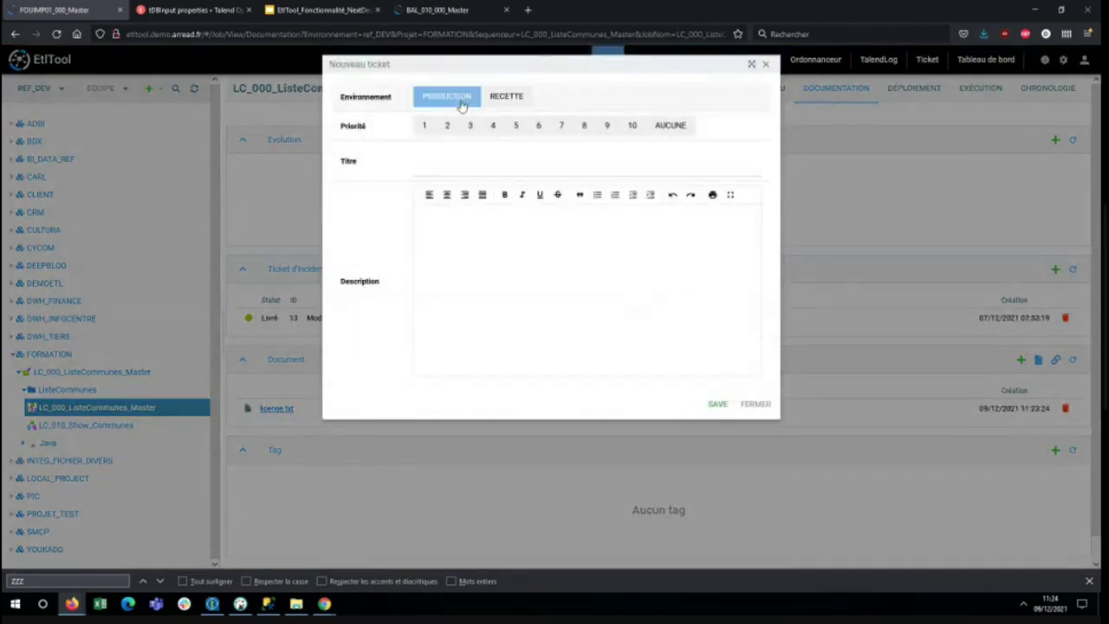
click(694, 238)
text(fsdkfjdkfd)
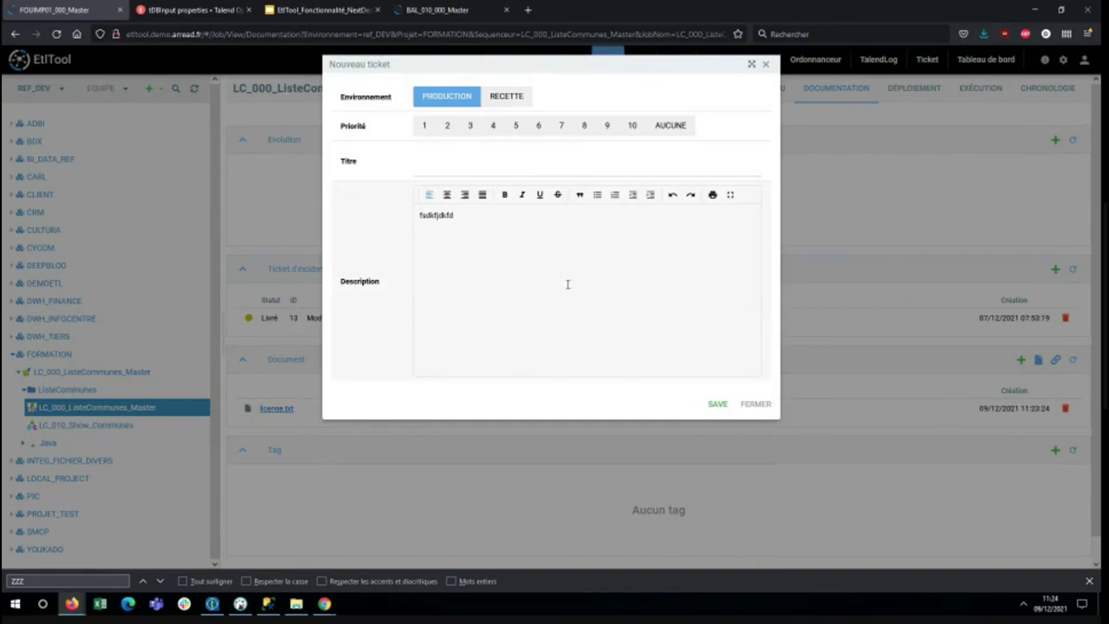
click(719, 406)
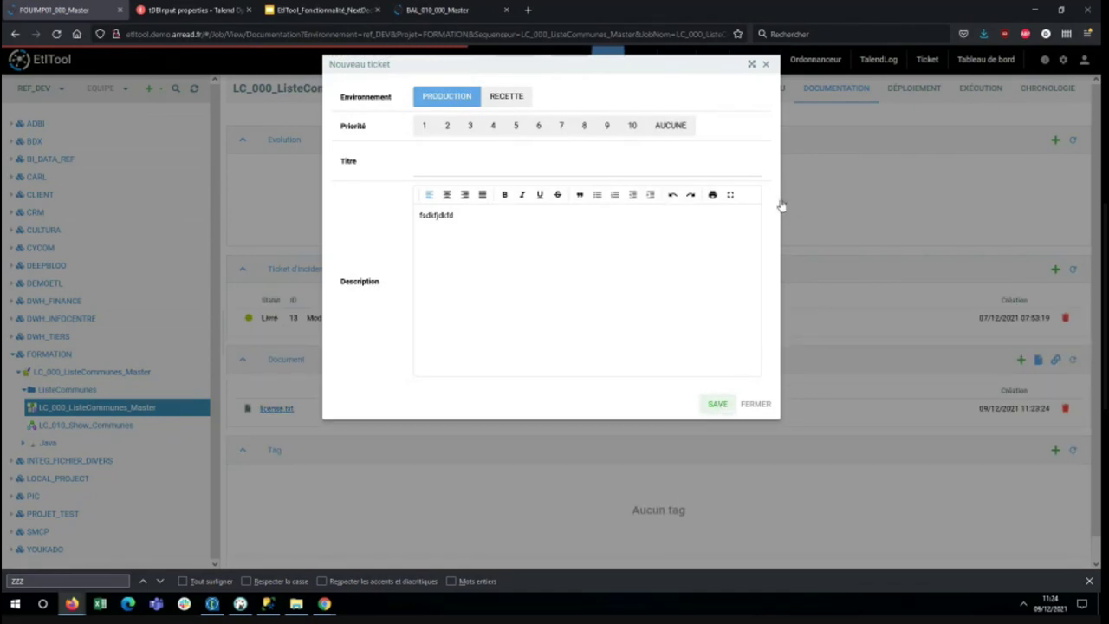
click(718, 403)
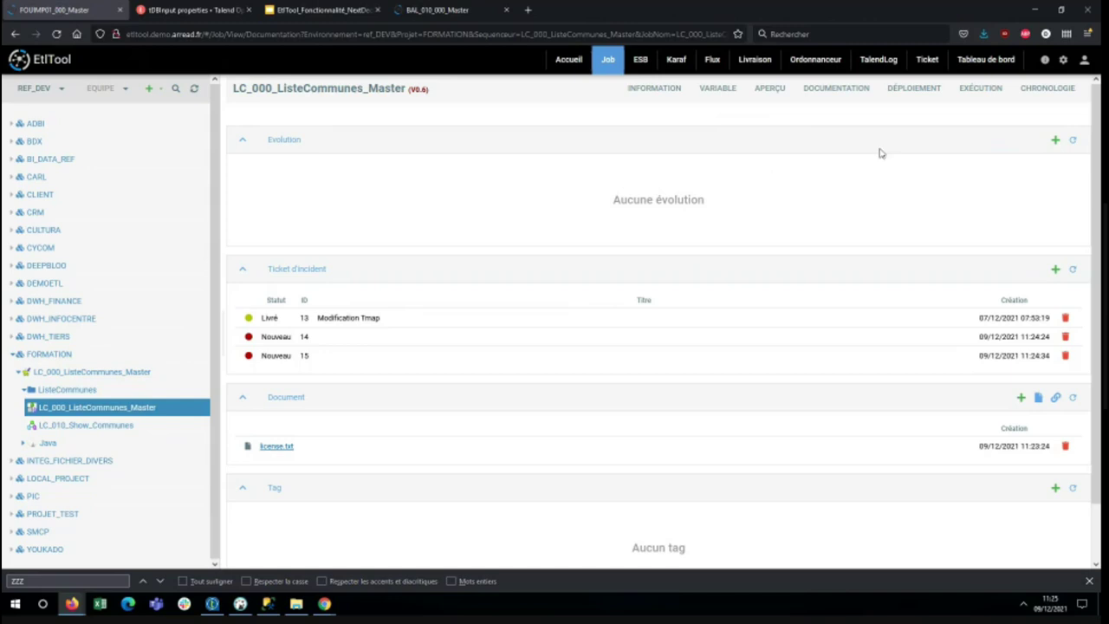
Step: Return to the presentation and advance from the Documentation slide to the Recherche / Analyse d'impact slide
click(279, 11)
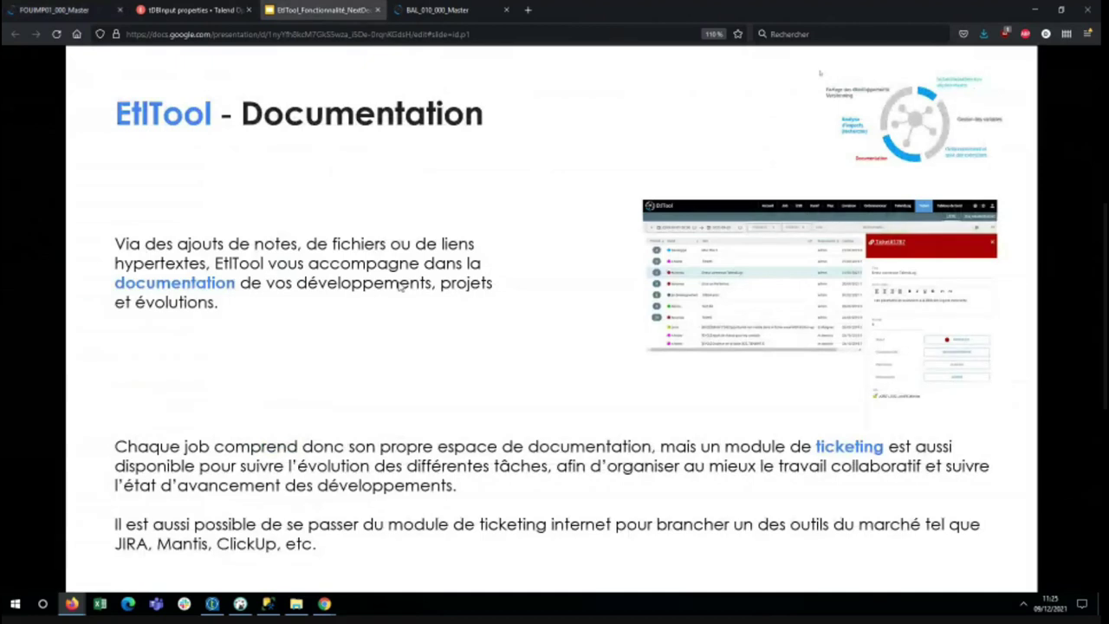
click(387, 313)
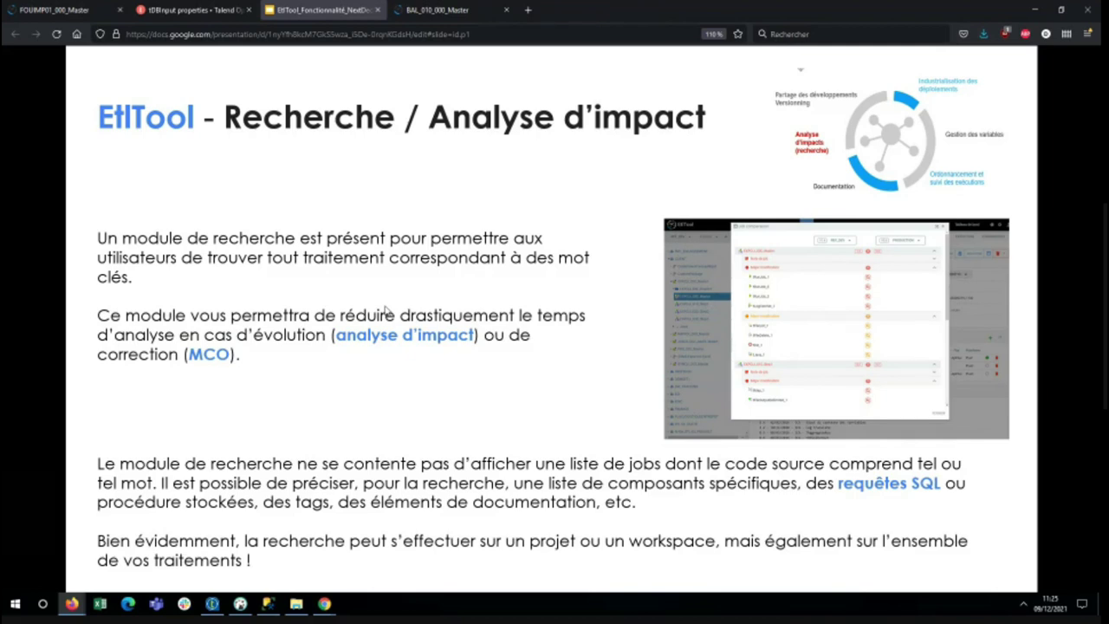
Step: Switch back to the EtlTool page and search the job sources for "commune"
key(alt+Tab)
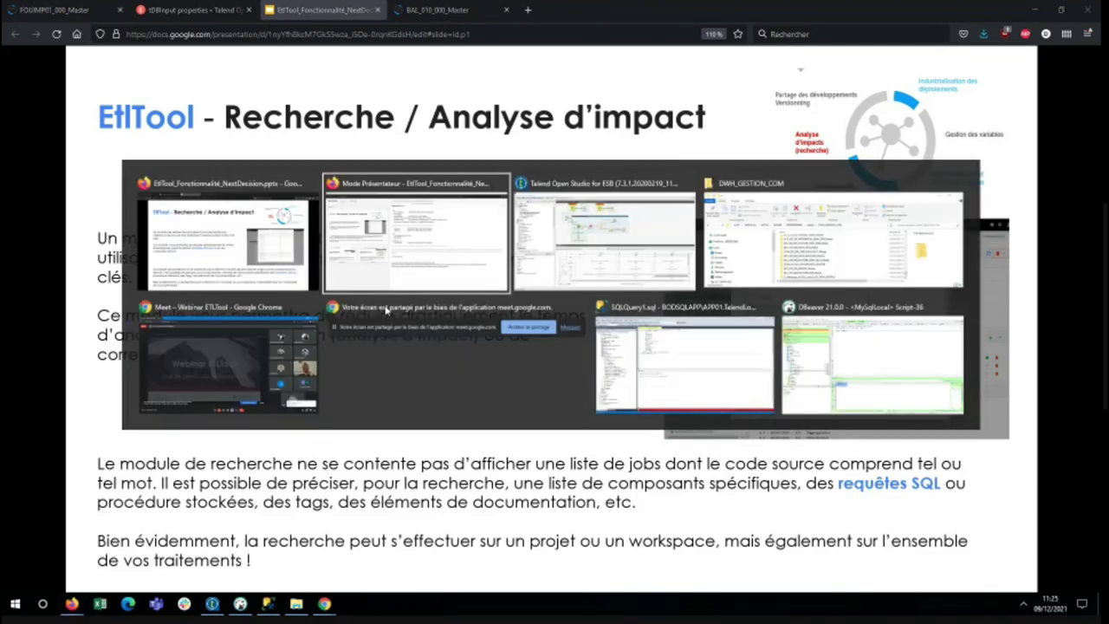
key(alt+Tab)
key(Escape)
click(61, 9)
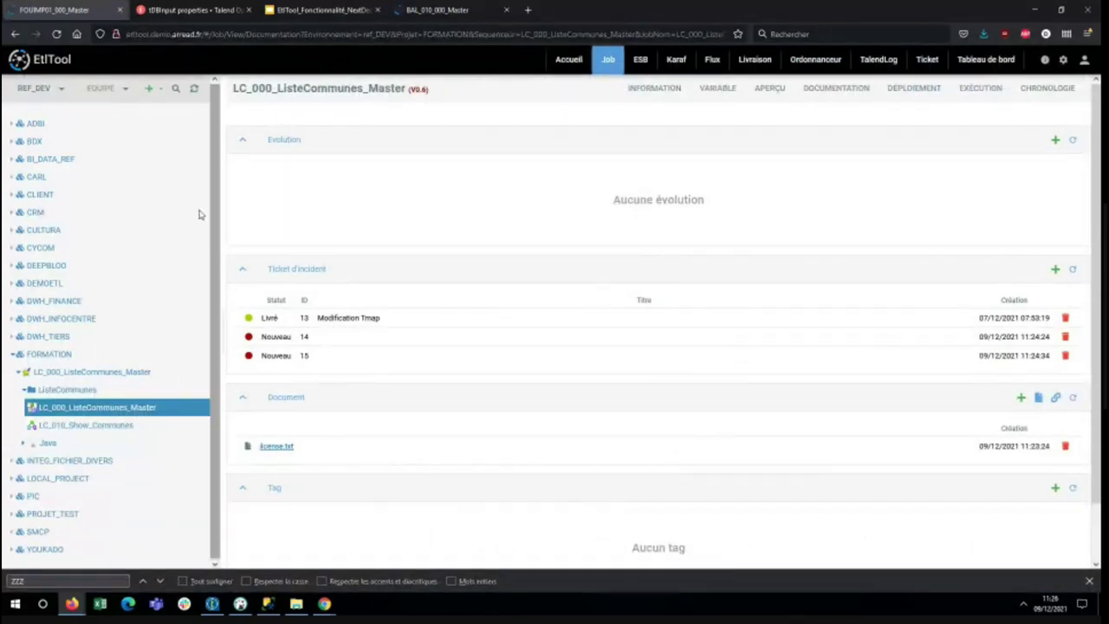
click(176, 88)
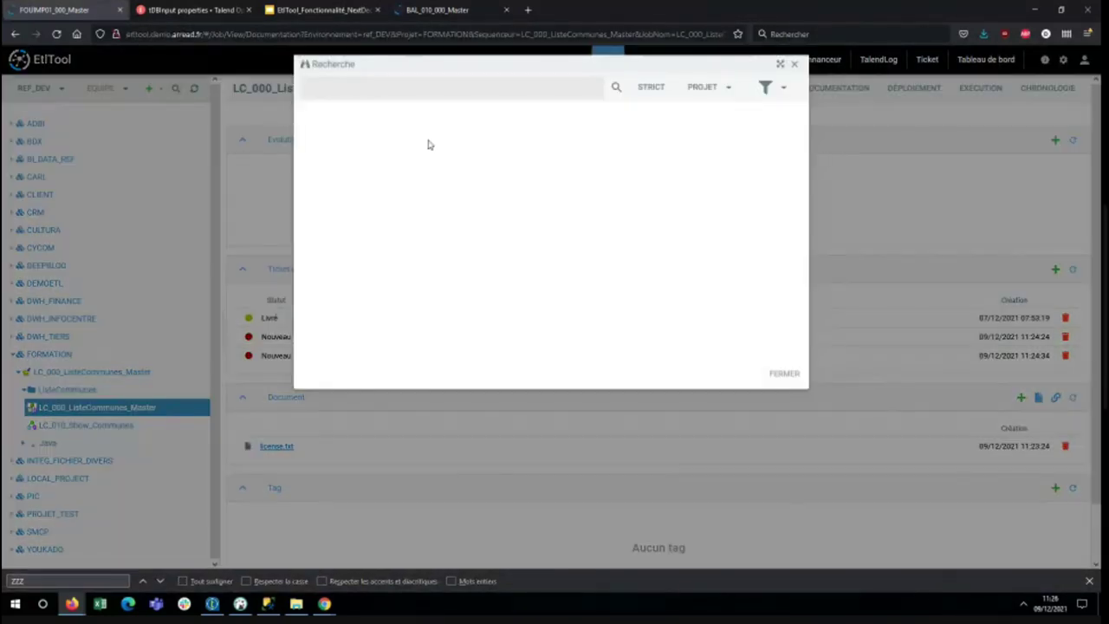
click(448, 90)
text(commune)
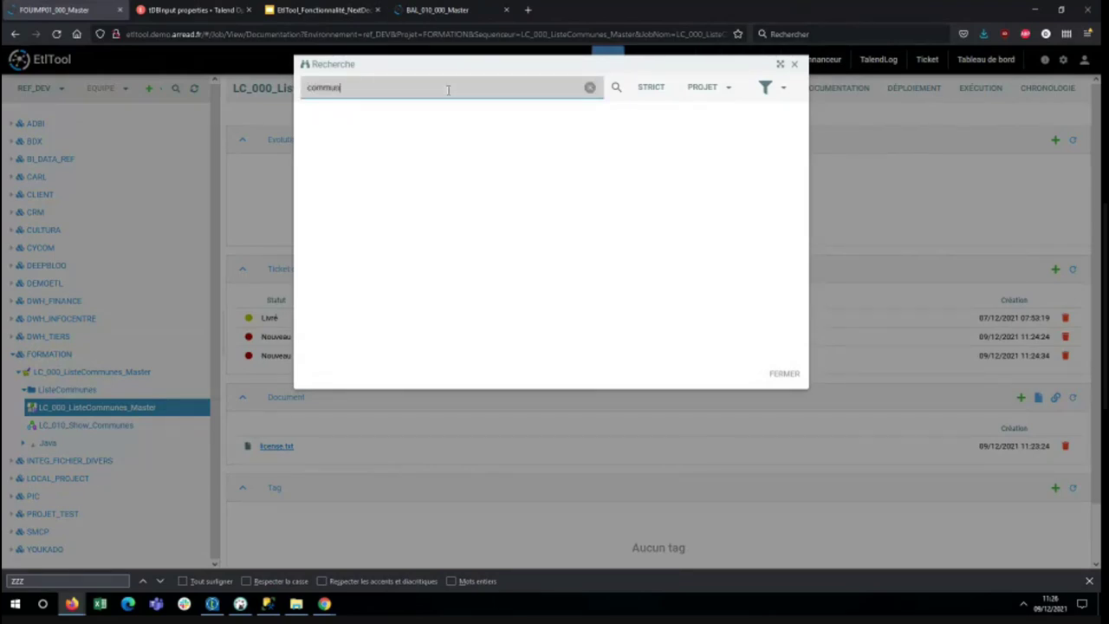
click(785, 90)
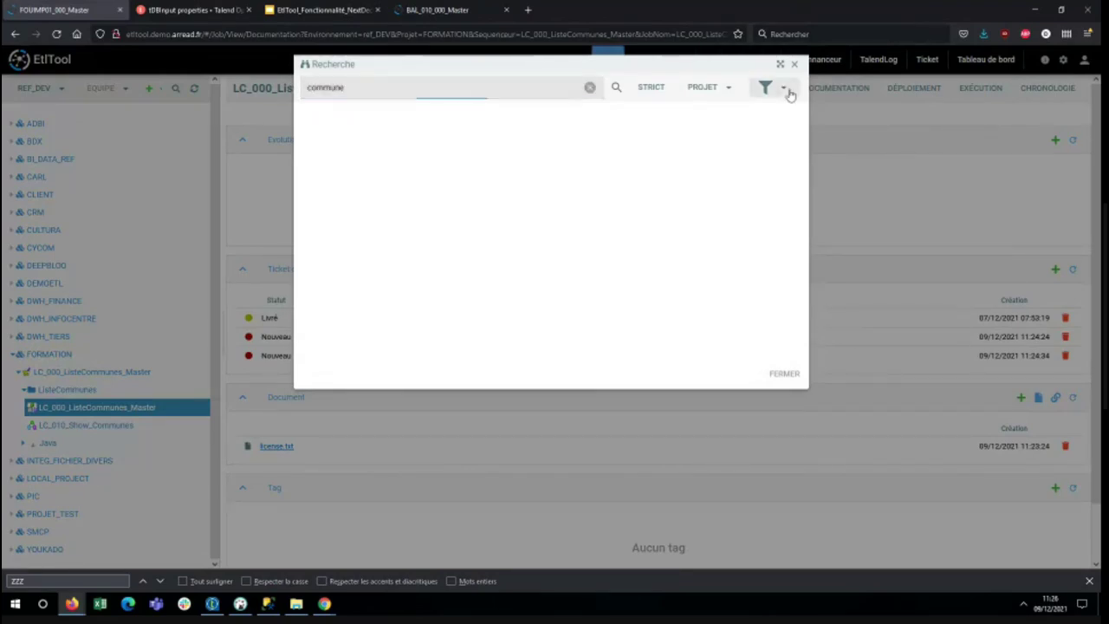
click(709, 146)
click(616, 89)
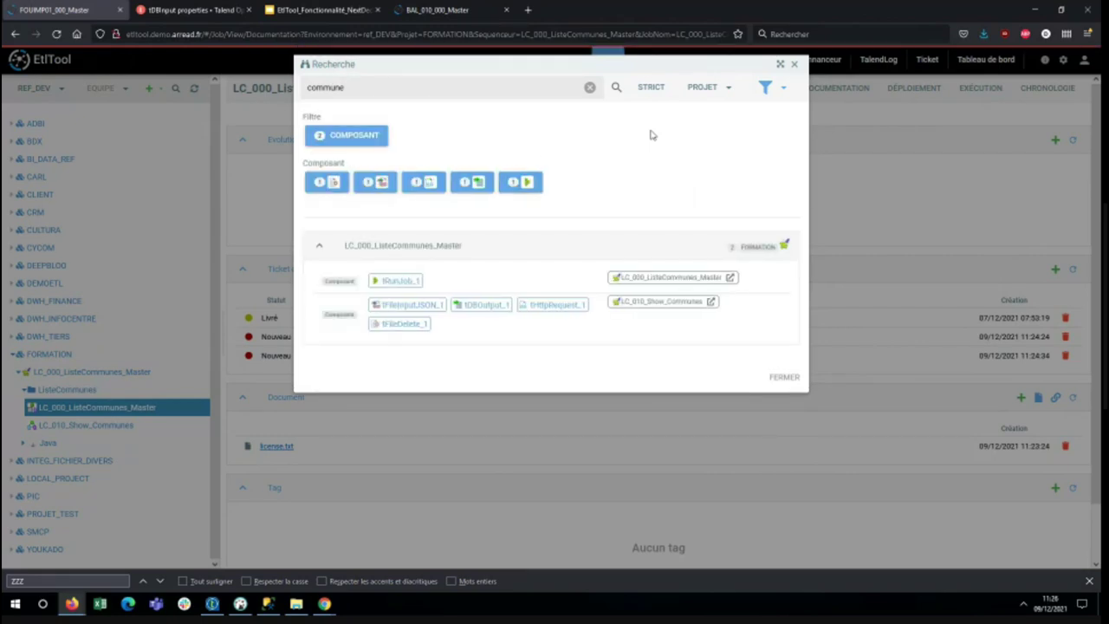
Step: Review the available search filters and open the matching job LC_010_Show_Communes from the results
click(786, 89)
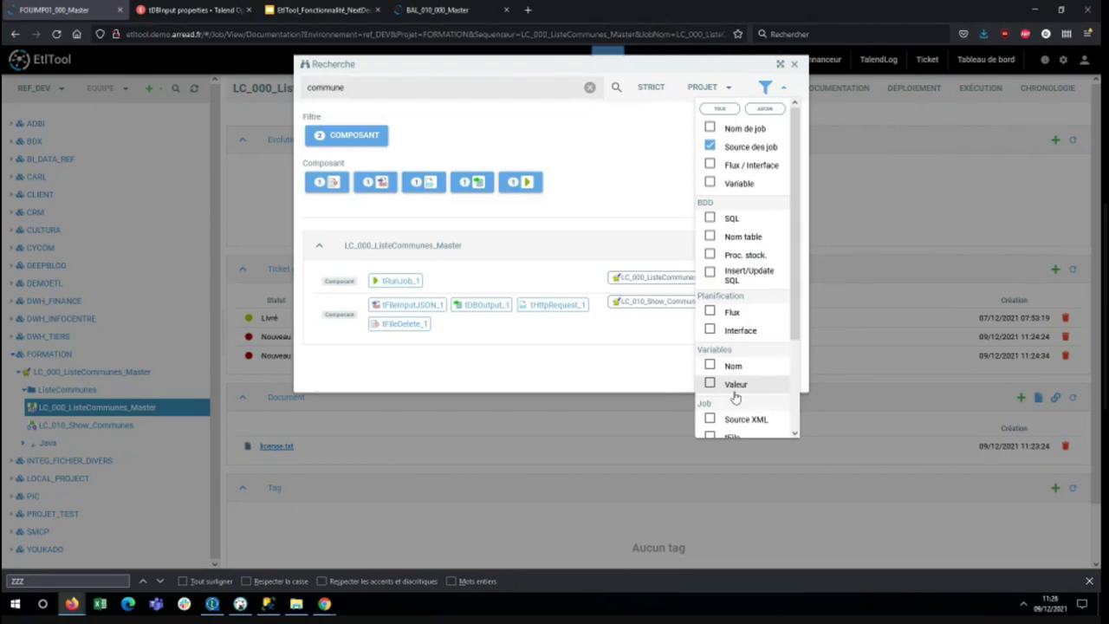
click(630, 151)
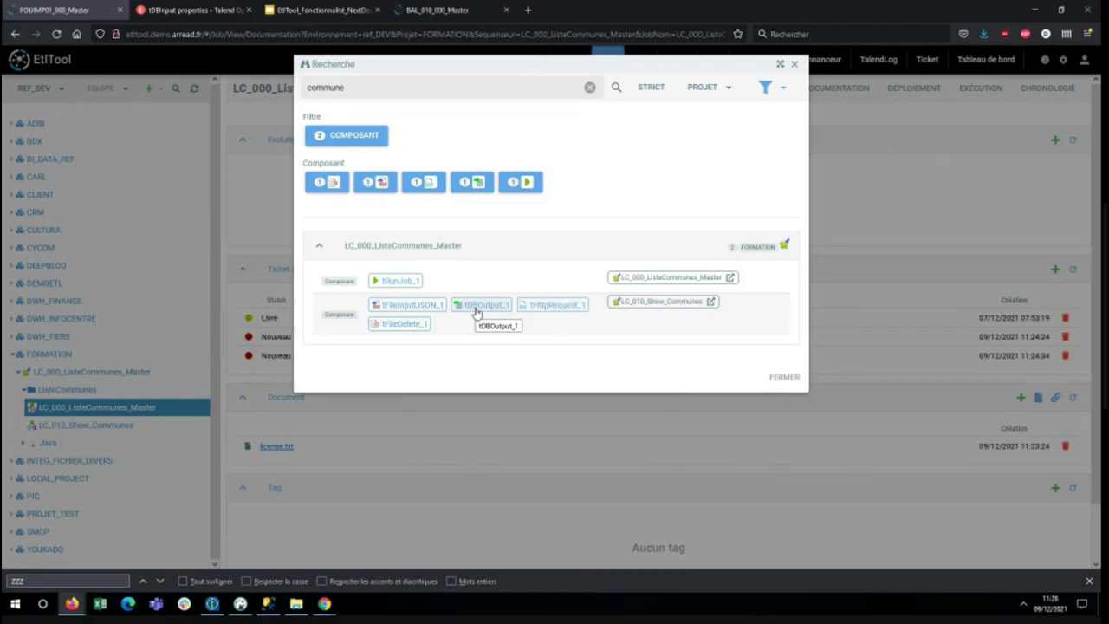
click(649, 302)
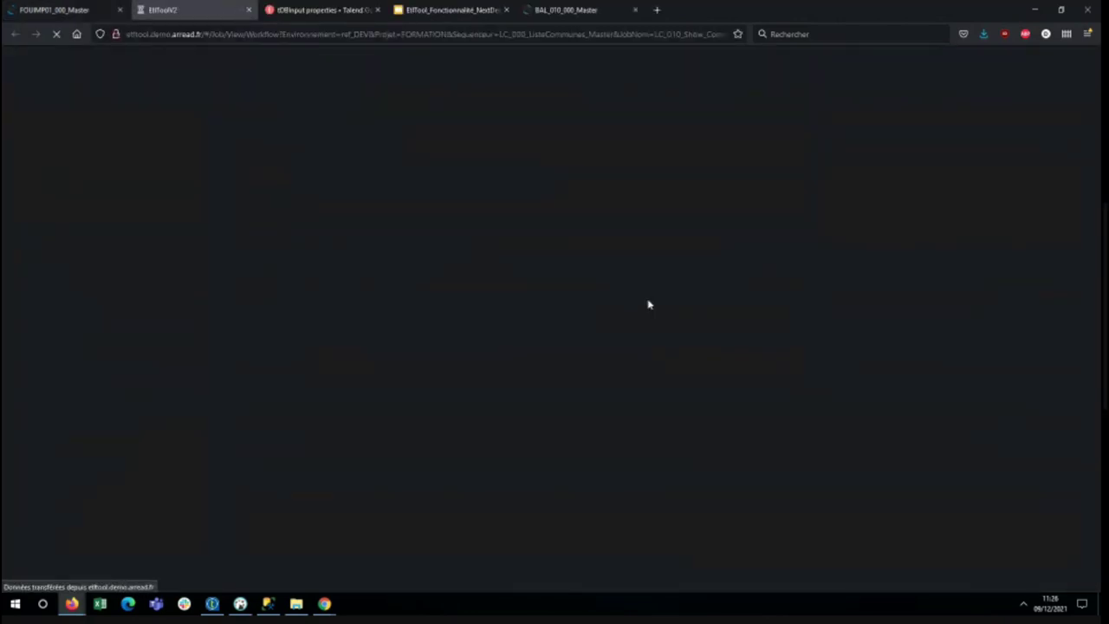
key(ctrl+shift+Tab)
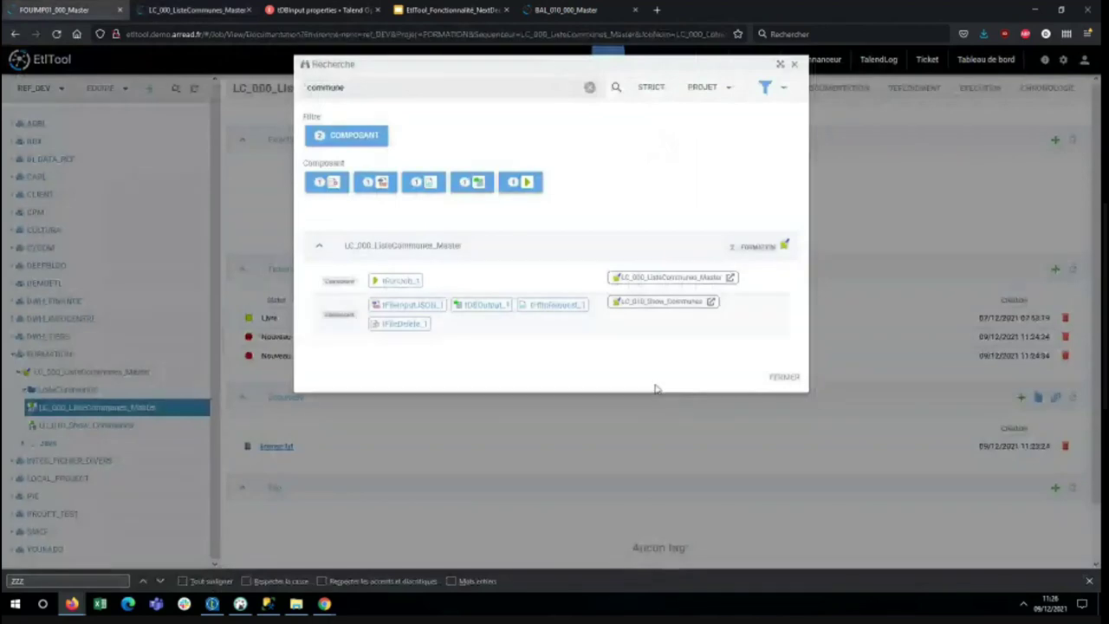
click(204, 10)
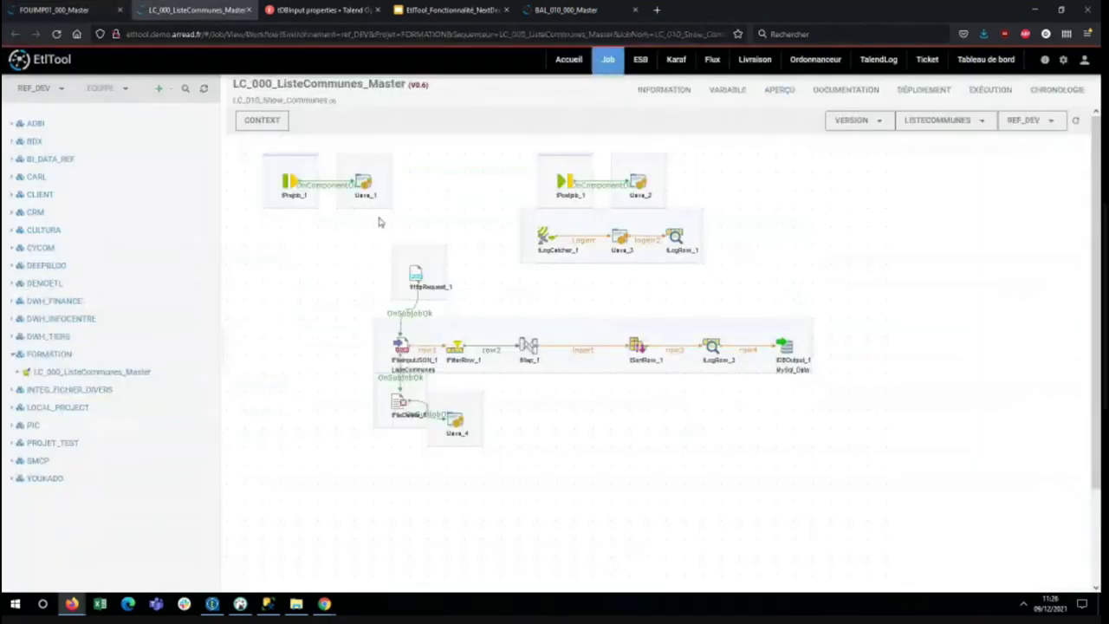
Step: Inspect the details of the tDBOutput_1 and tMap_1 components in the LC_010_Show_Communes job
double_click(787, 349)
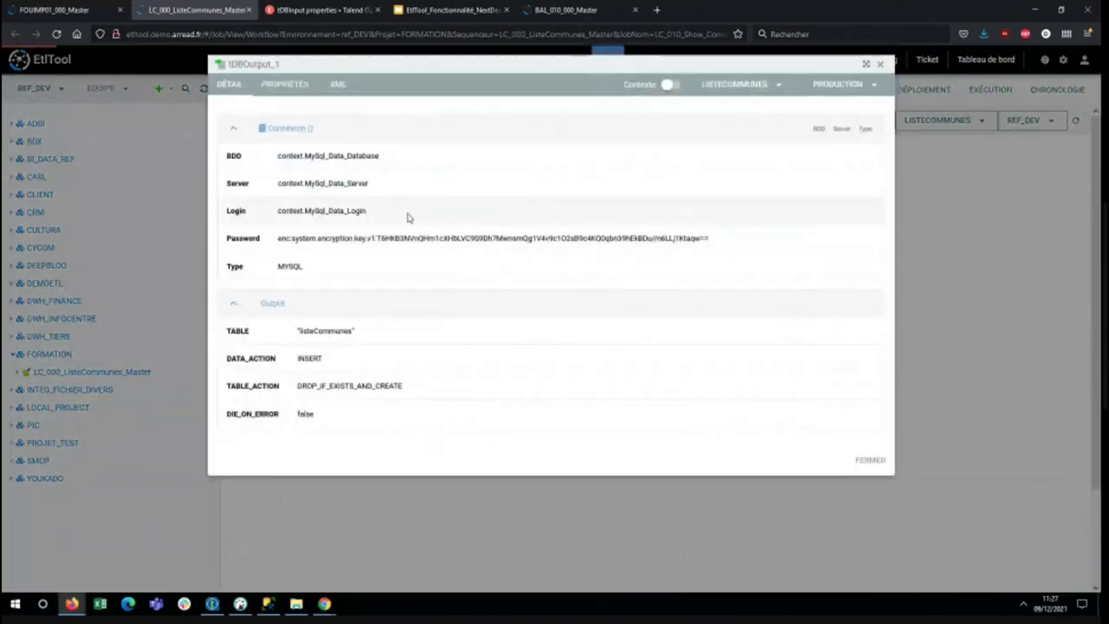
drag(353, 335, 295, 354)
click(879, 64)
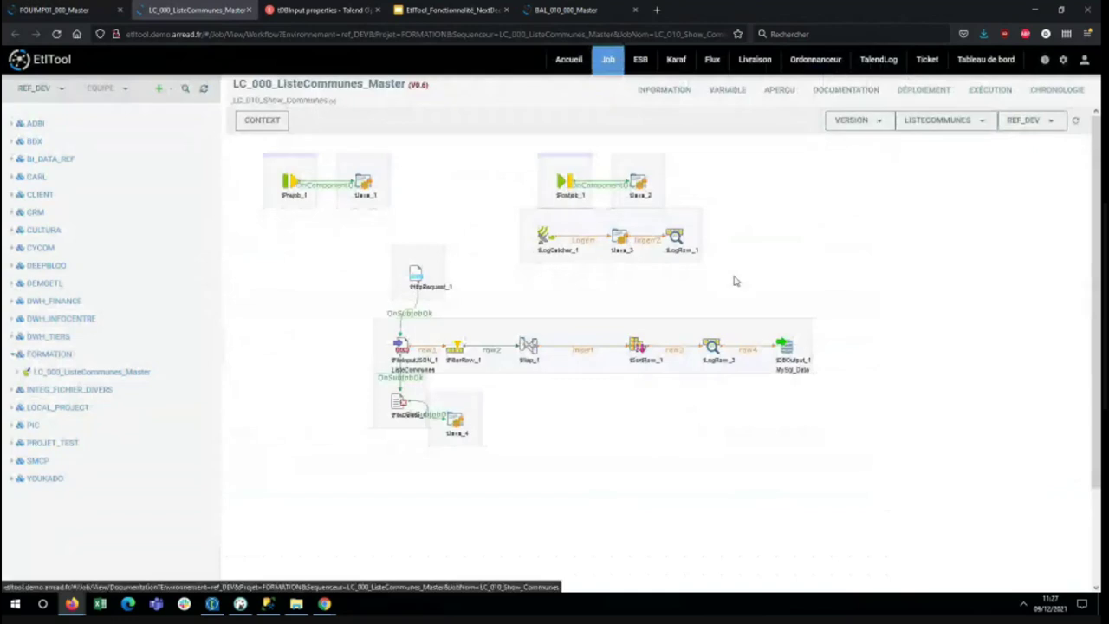
double_click(534, 347)
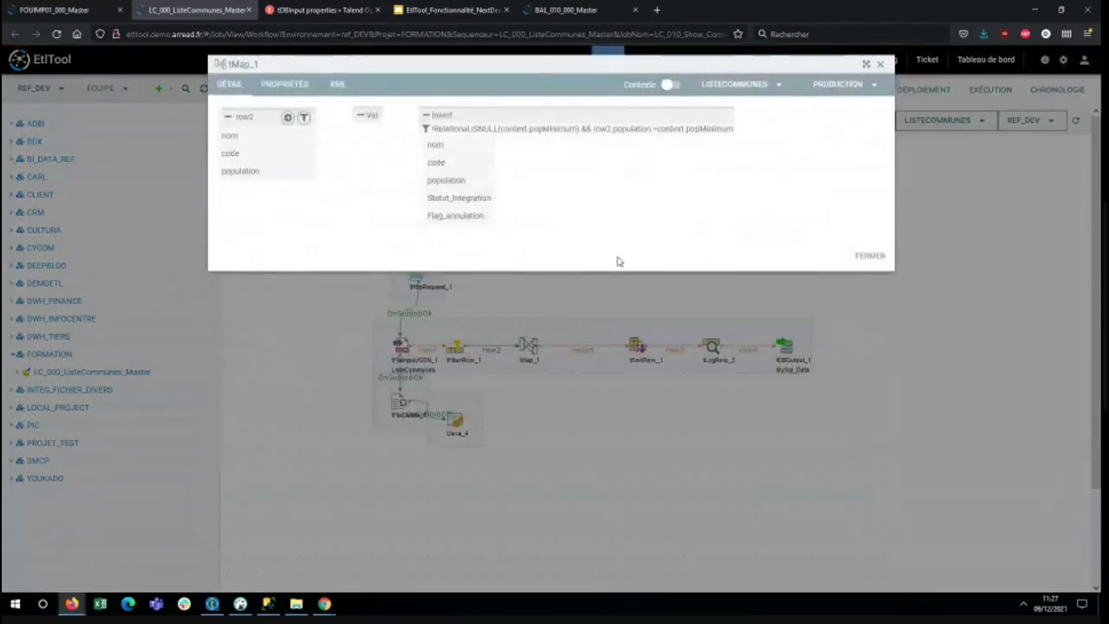
click(881, 63)
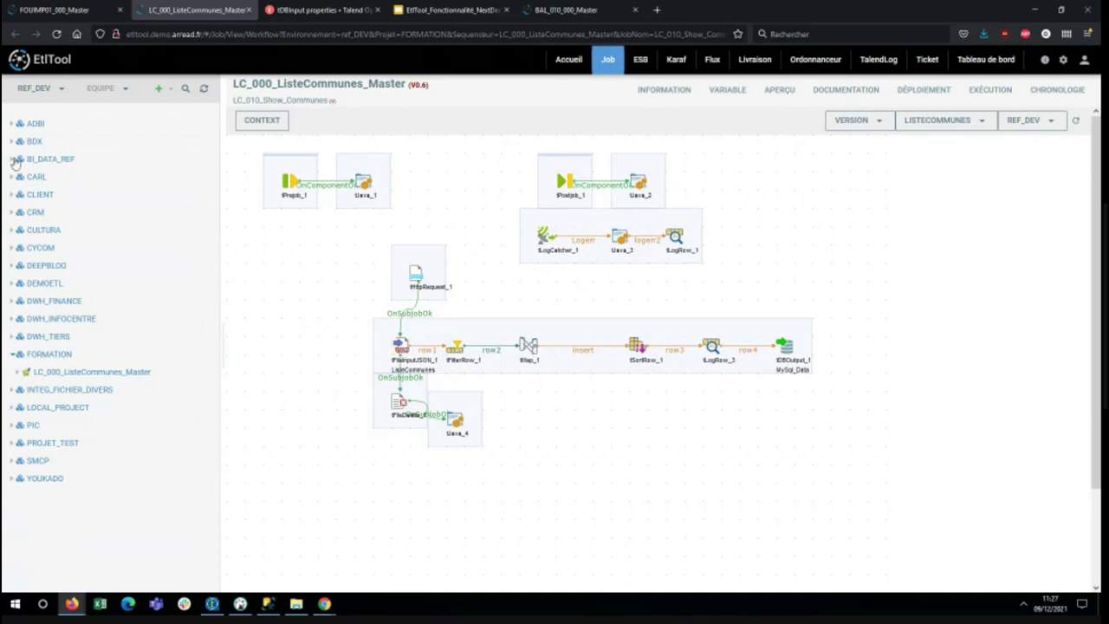
Step: Return to the Recherche / Analyse d'impact slide of the presentation
click(454, 11)
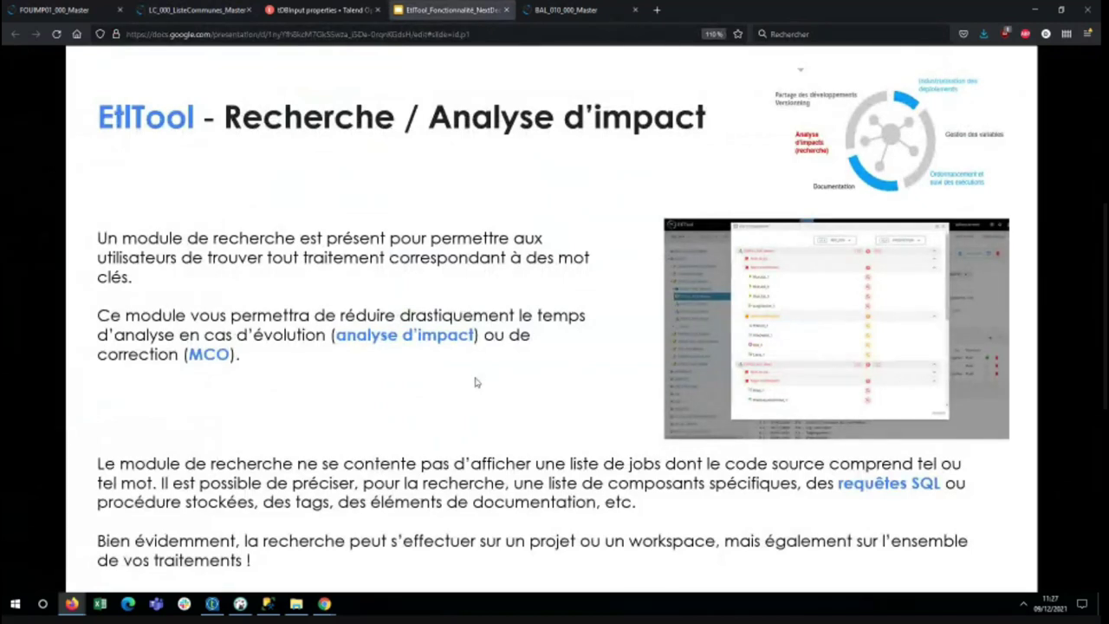
key(Right)
key(Left)
key(alt)
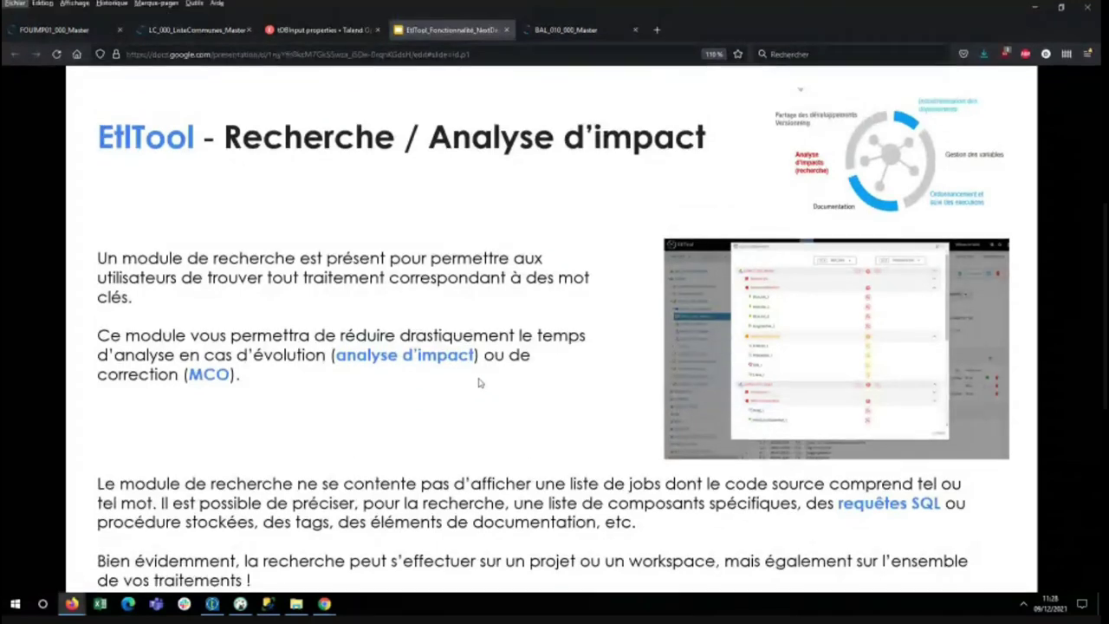
Step: Show the Production variables of LC_000_ListeCommunes_Master in EtlTool, collapsing and re-expanding the MySqlData group
click(197, 10)
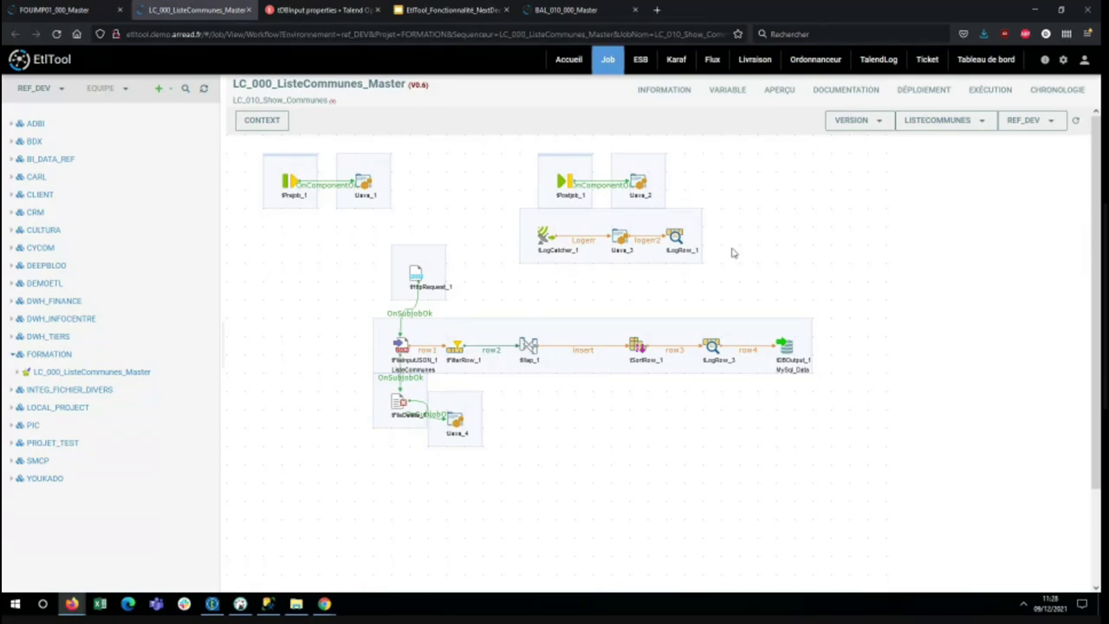
click(719, 95)
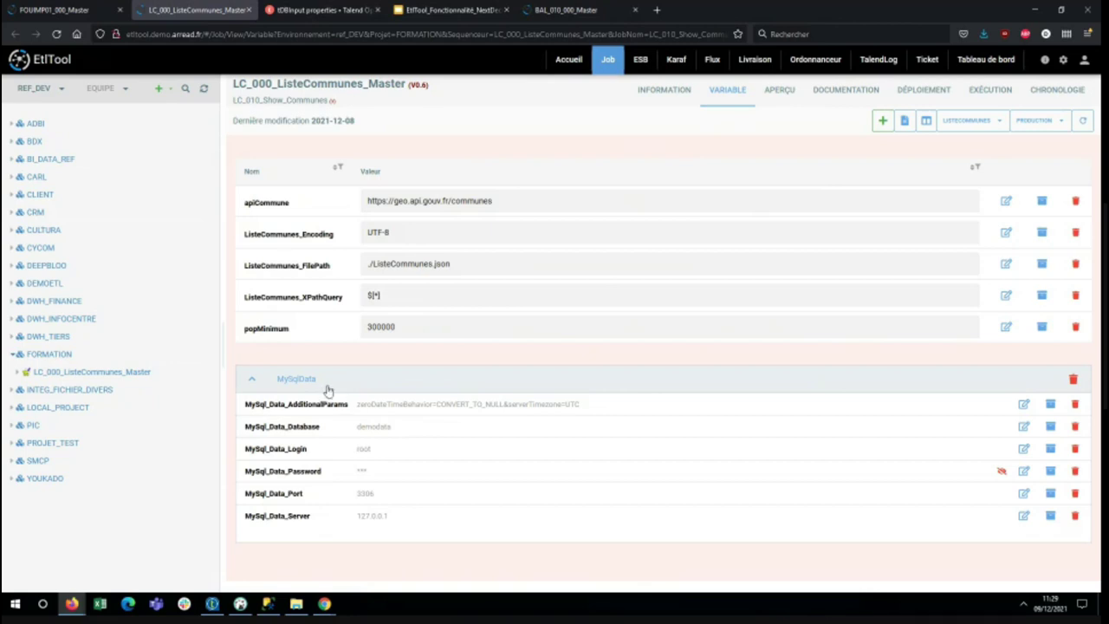
click(276, 384)
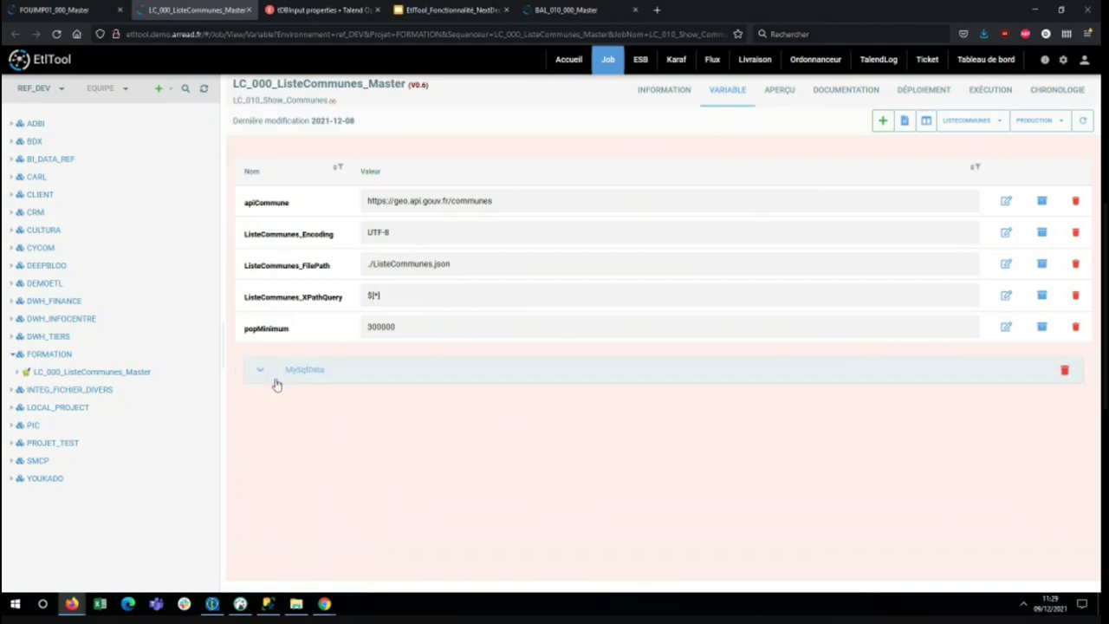
click(270, 382)
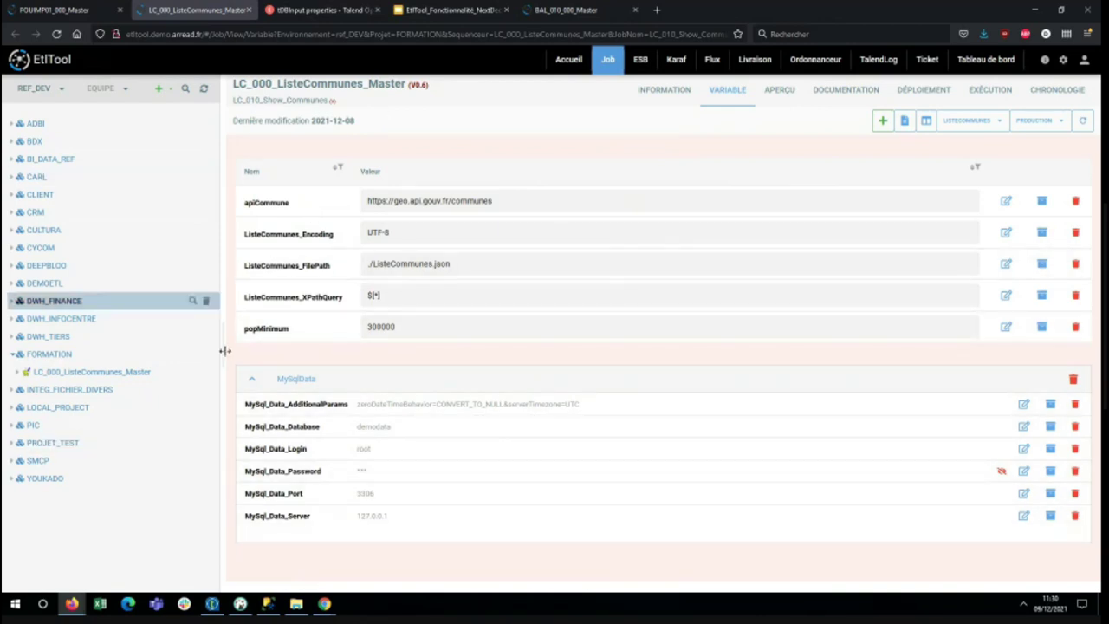
Step: Look at the new variable form and the list of importable context variables without adding anything
click(883, 121)
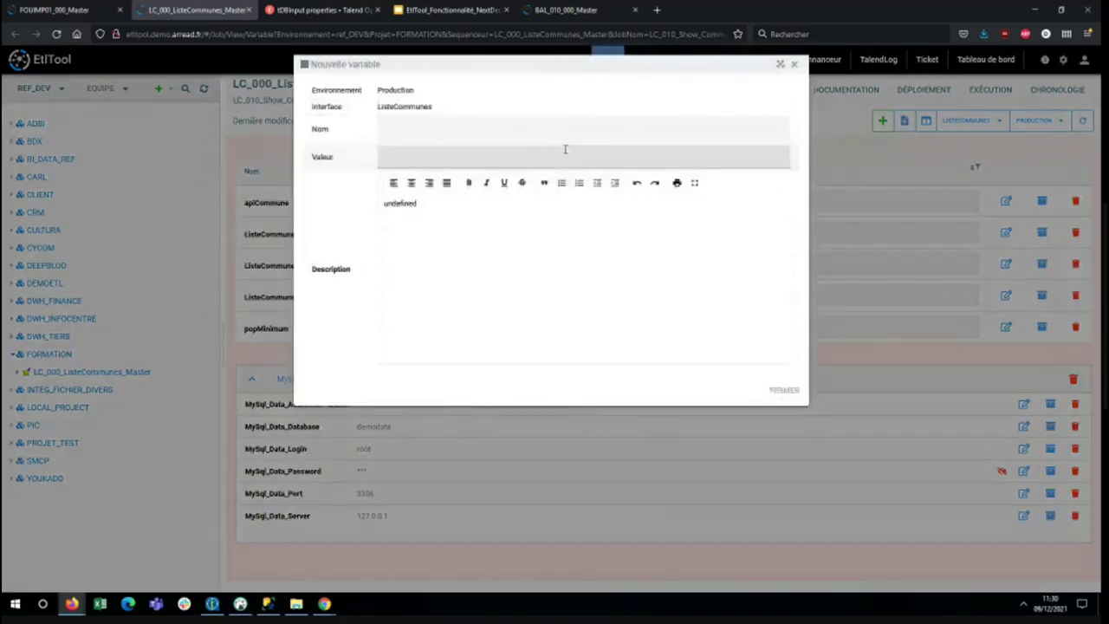
click(793, 67)
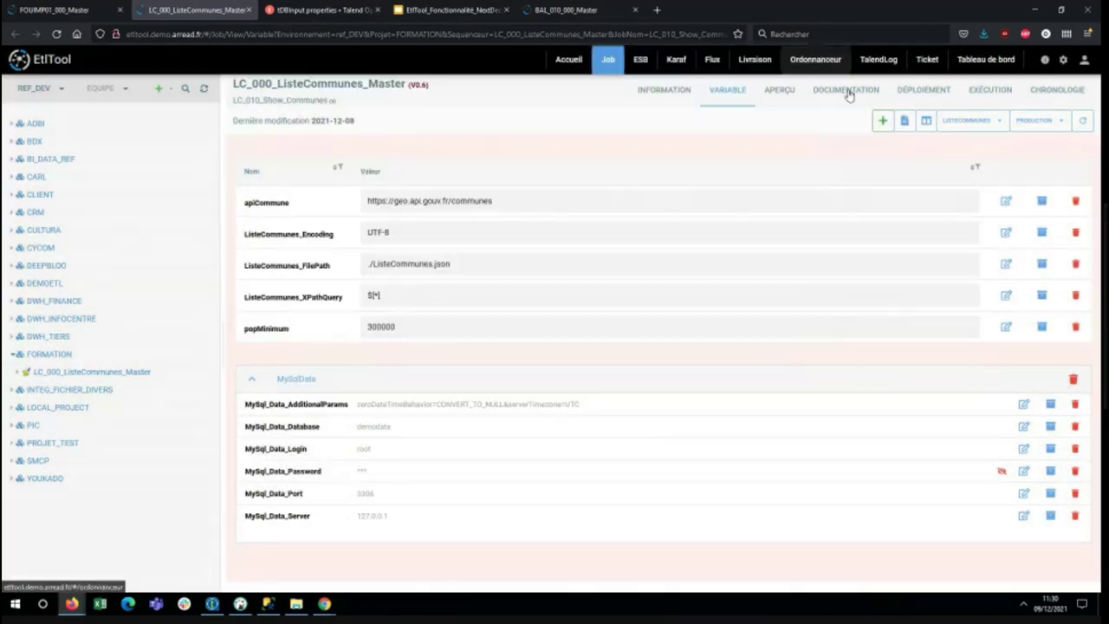
click(904, 123)
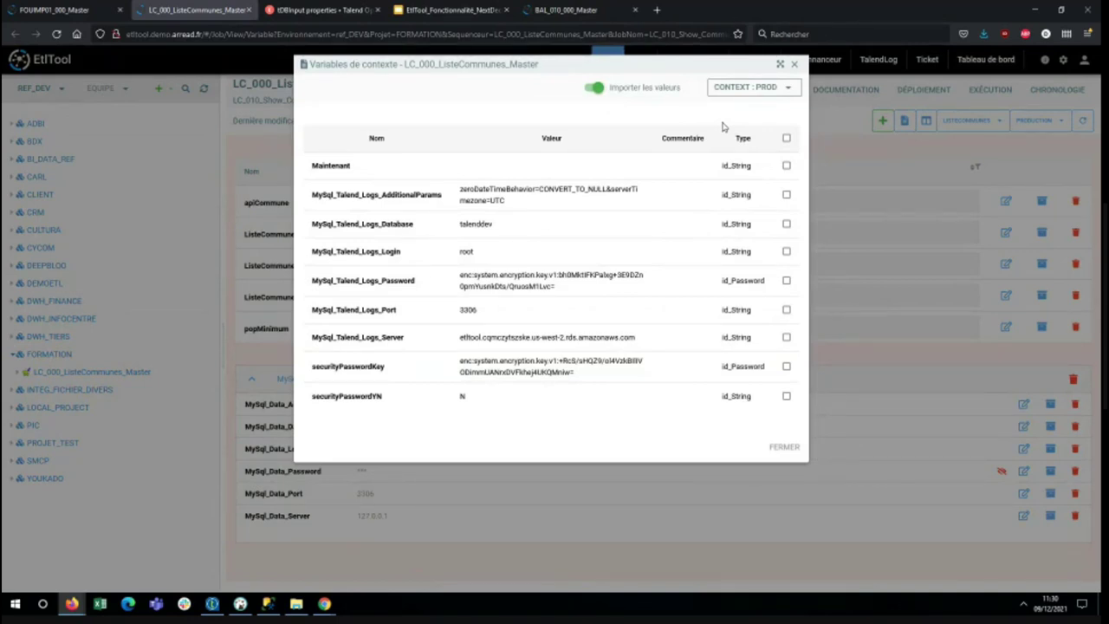
click(795, 66)
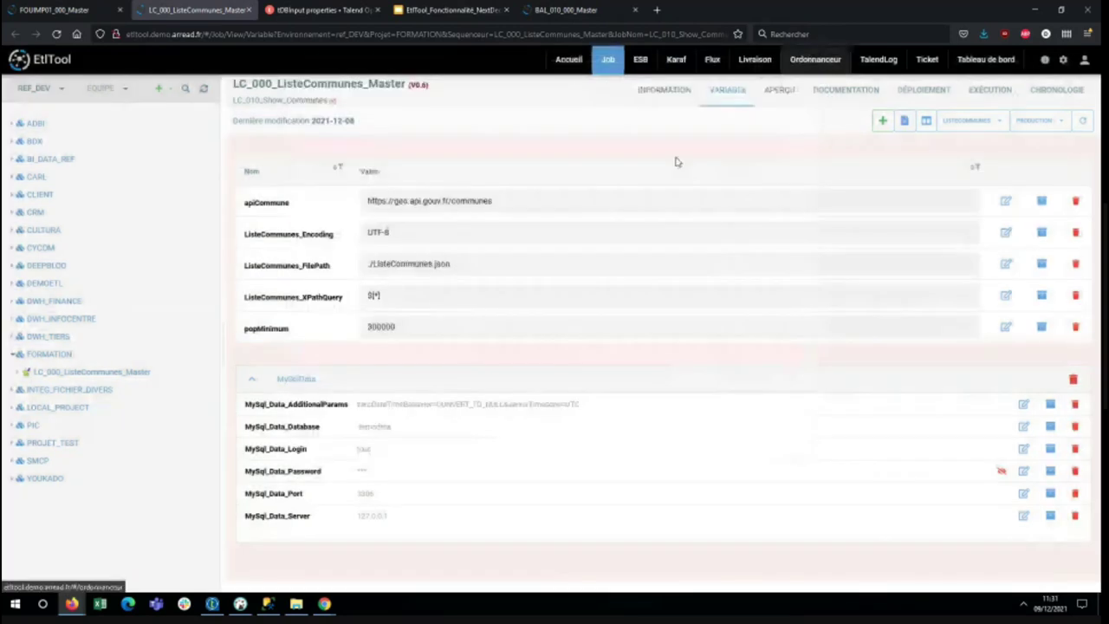
Step: Delete the popMinimum variable from the Production environment and confirm the deletion
drag(303, 329, 244, 329)
click(1075, 326)
click(631, 360)
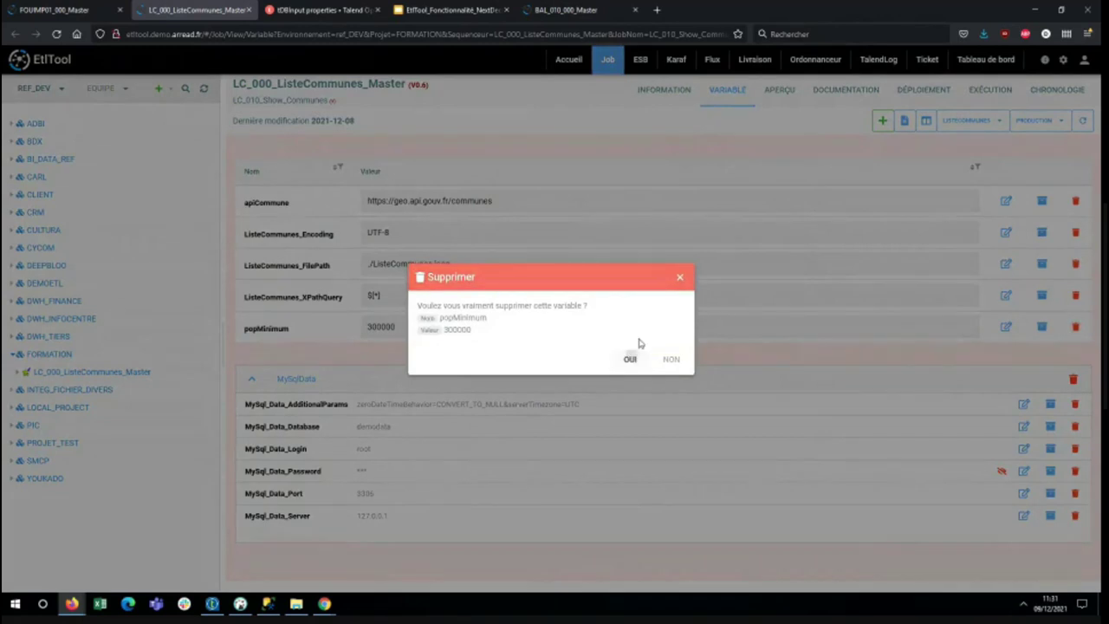
Step: Import popMinimum with its value from the PROD context, checking it against the job's context table in Talend Open Studio before adding it
click(904, 121)
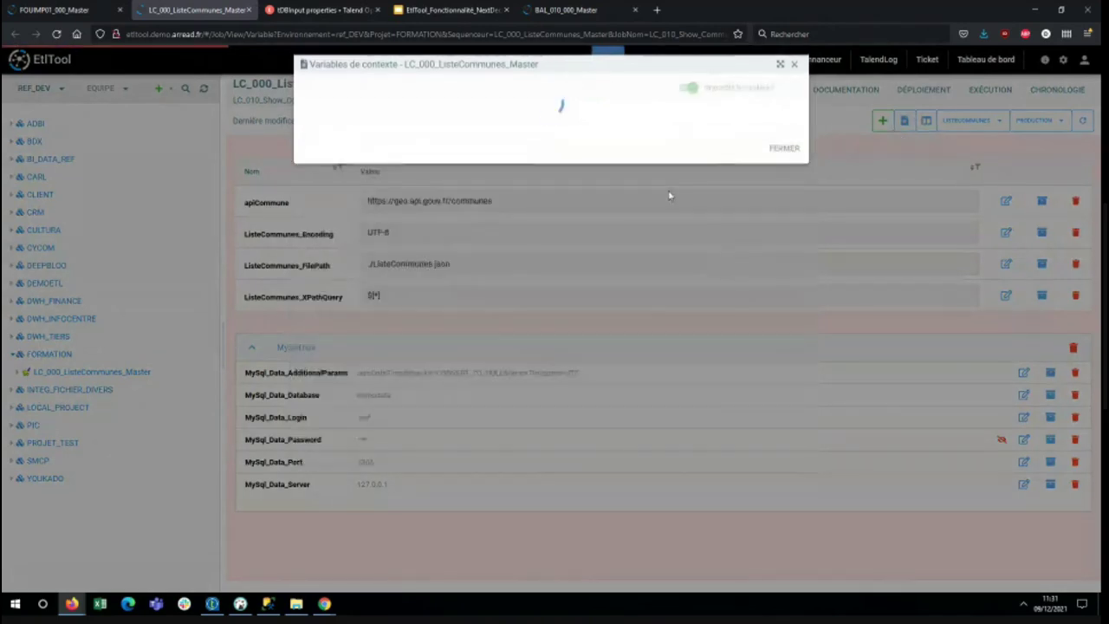
click(787, 423)
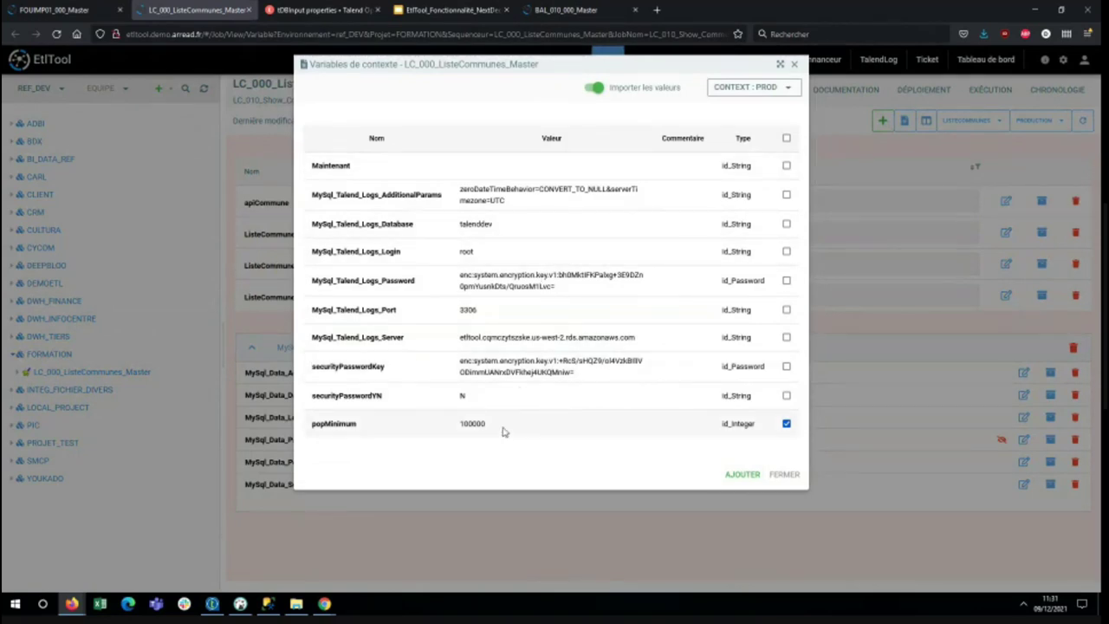
click(212, 604)
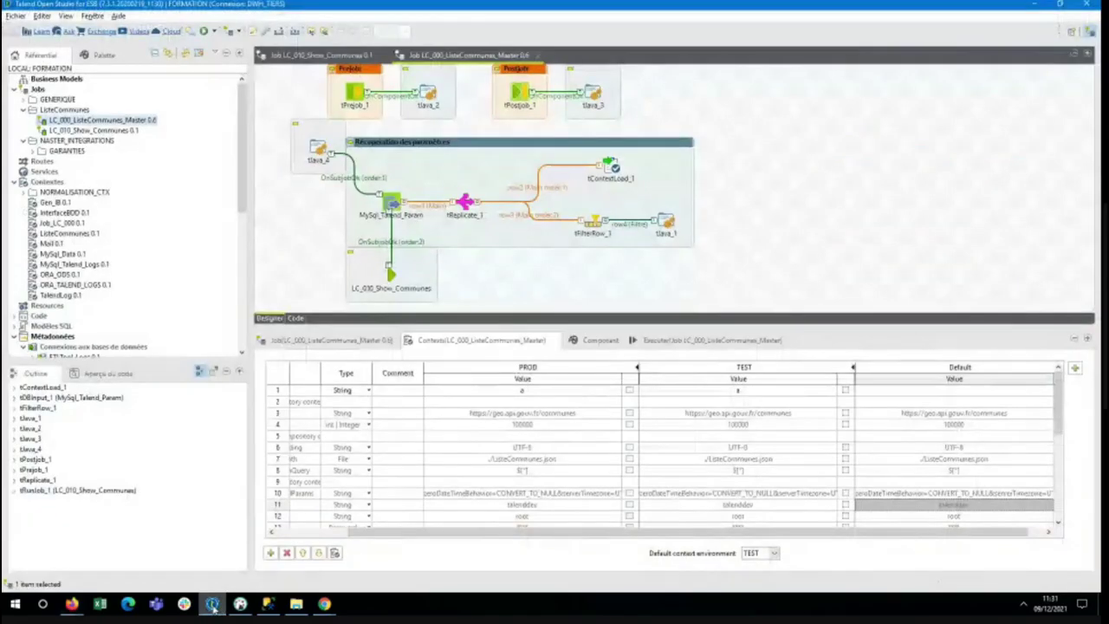
click(577, 438)
click(514, 425)
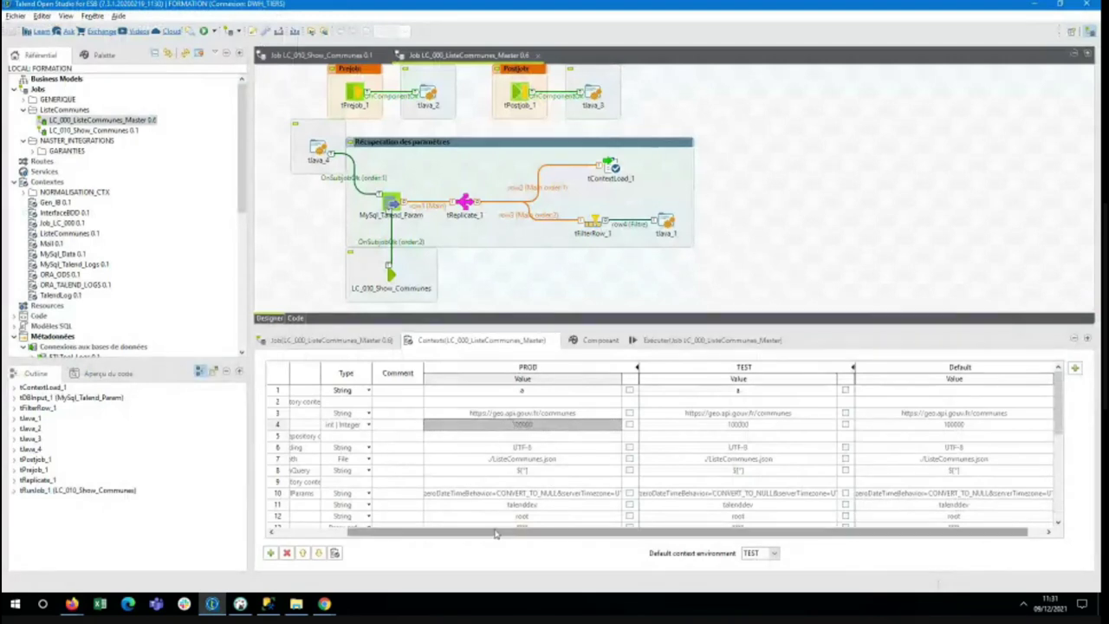
scroll(495, 531, left, 3)
click(364, 422)
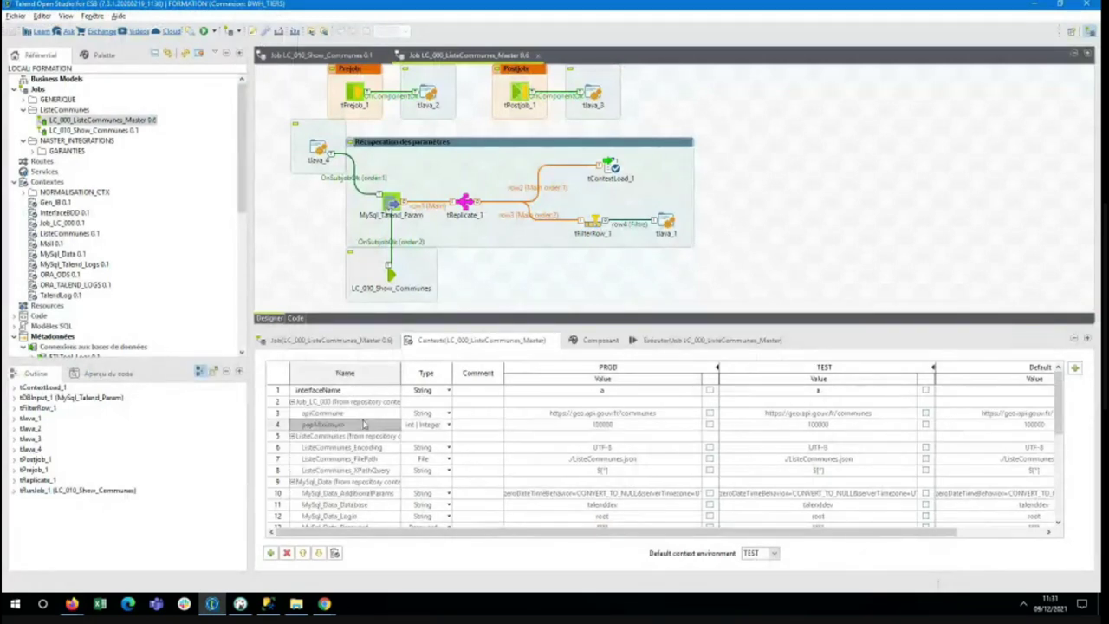
click(556, 426)
key(alt+Tab)
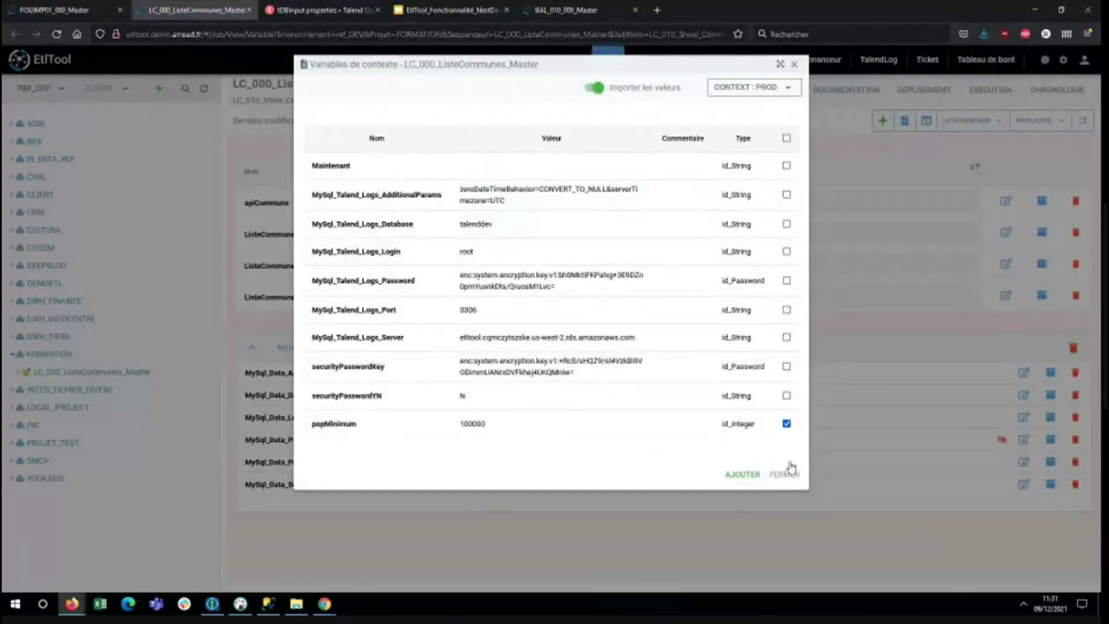
click(743, 474)
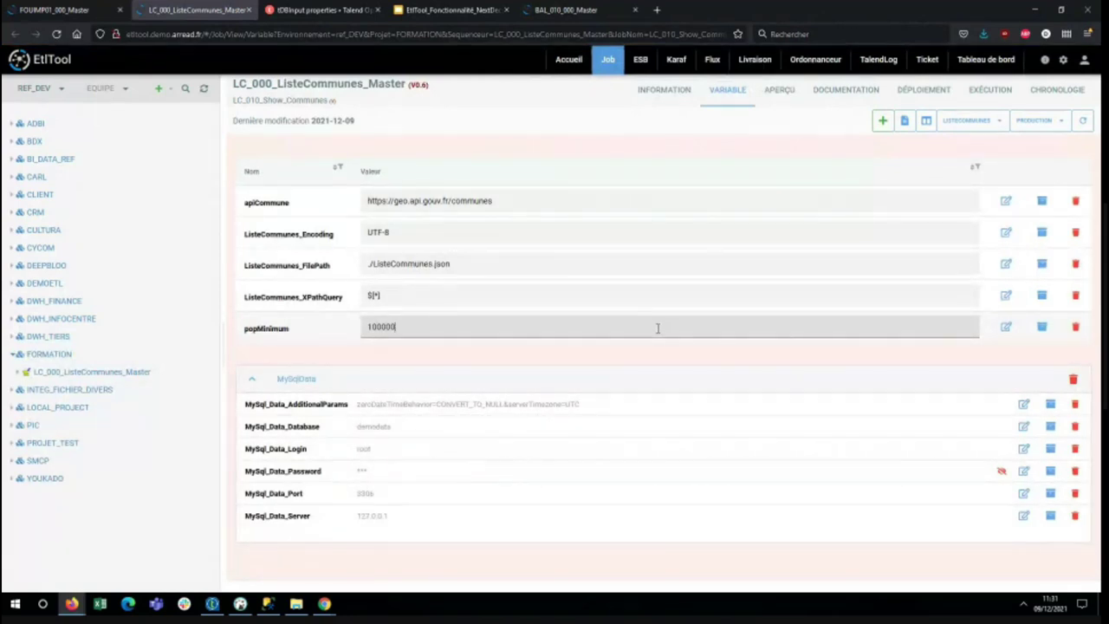
Step: Set the Production value of popMinimum to 100 and open the variable's change history
click(658, 328)
key(BackSpace)
key(BackSpace)
key(BackSpace)
key(Return)
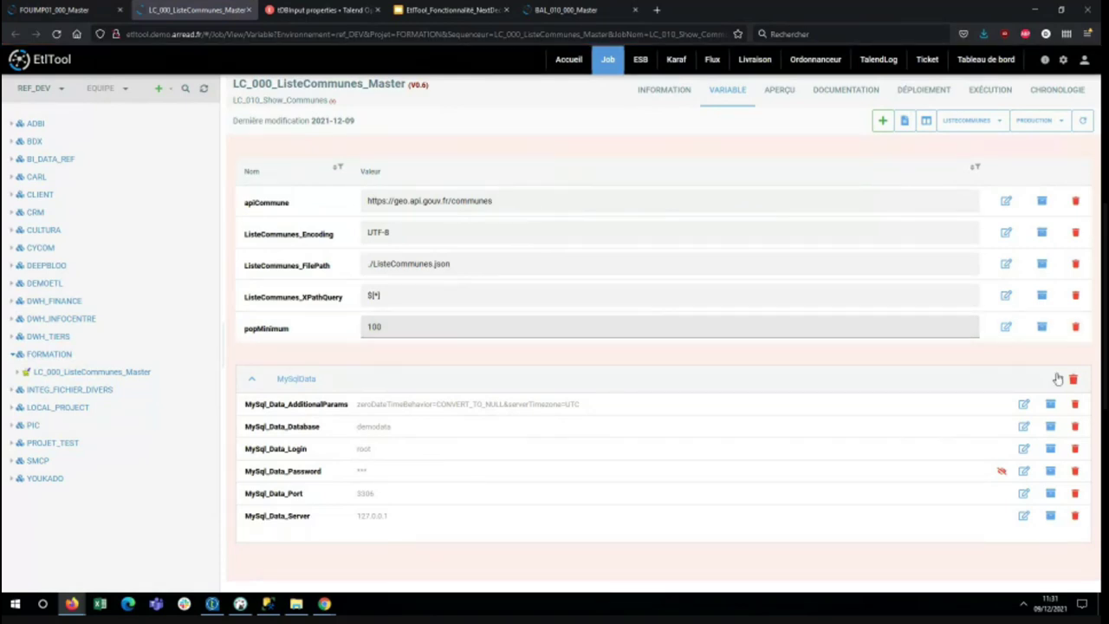
click(1042, 326)
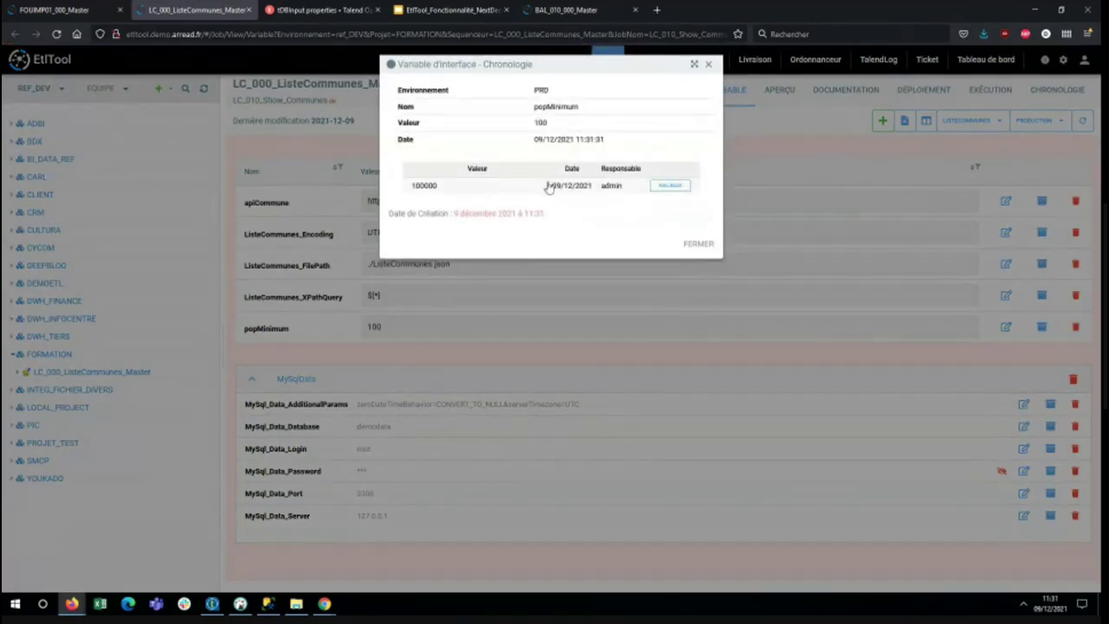
Step: Close the popMinimum change history and set the variable's Production value to 10000
drag(613, 145, 535, 123)
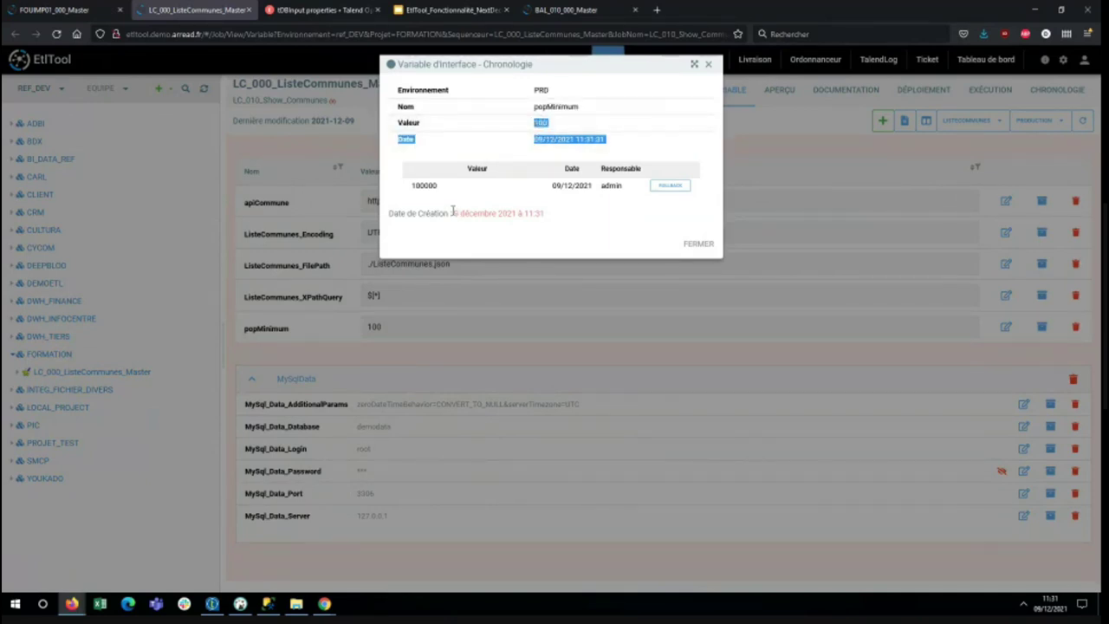
click(708, 64)
click(456, 326)
text(0000)
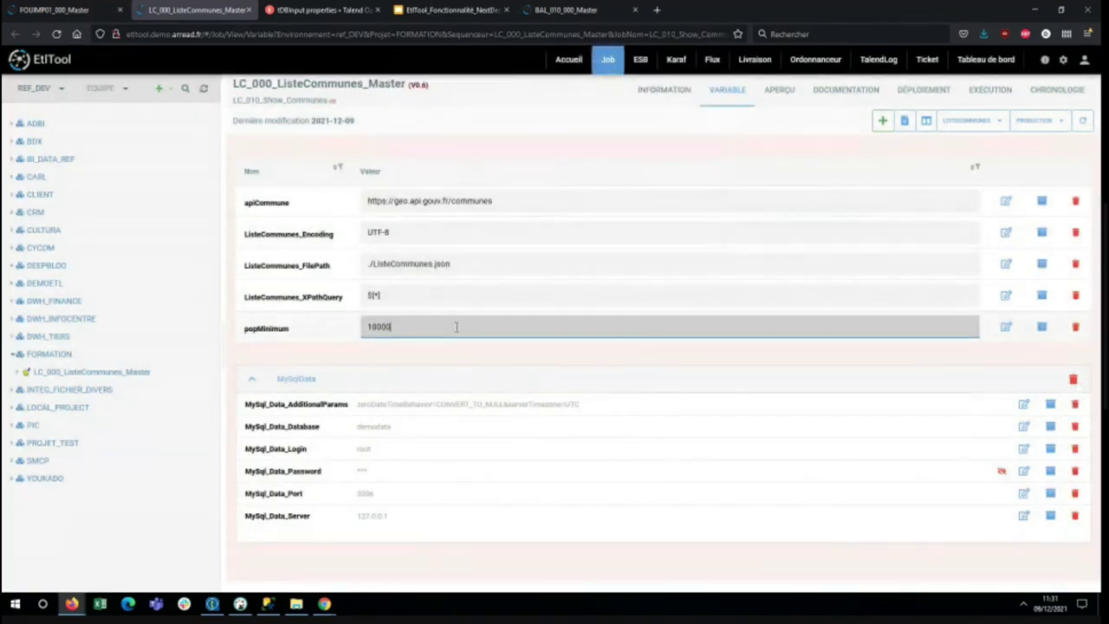
key(BackSpace)
key(BackSpace)
key(BackSpace)
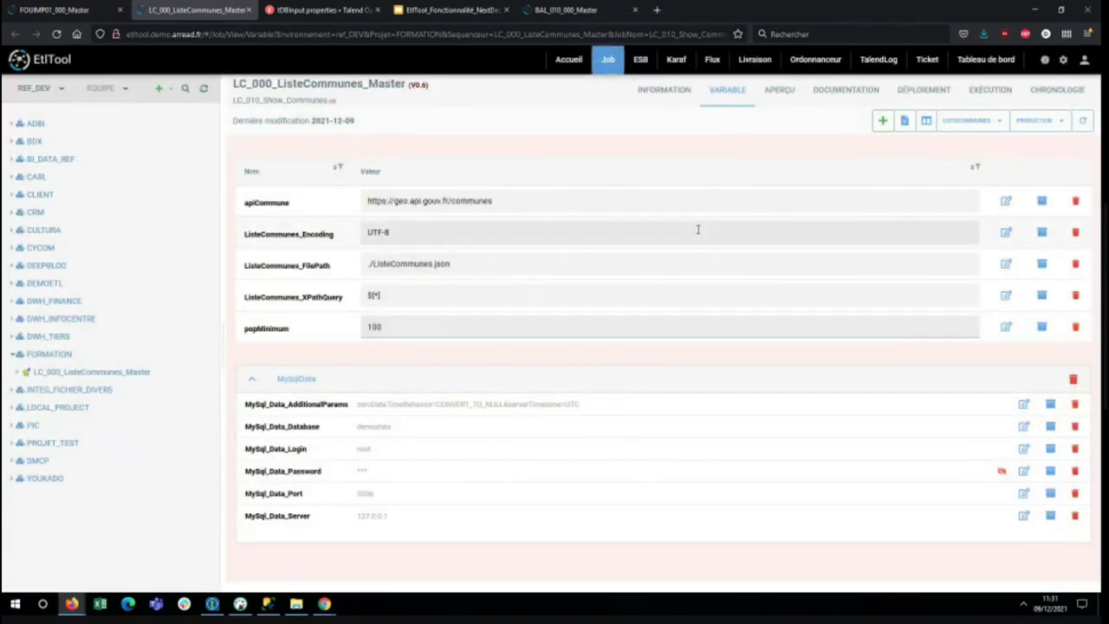
text(00)
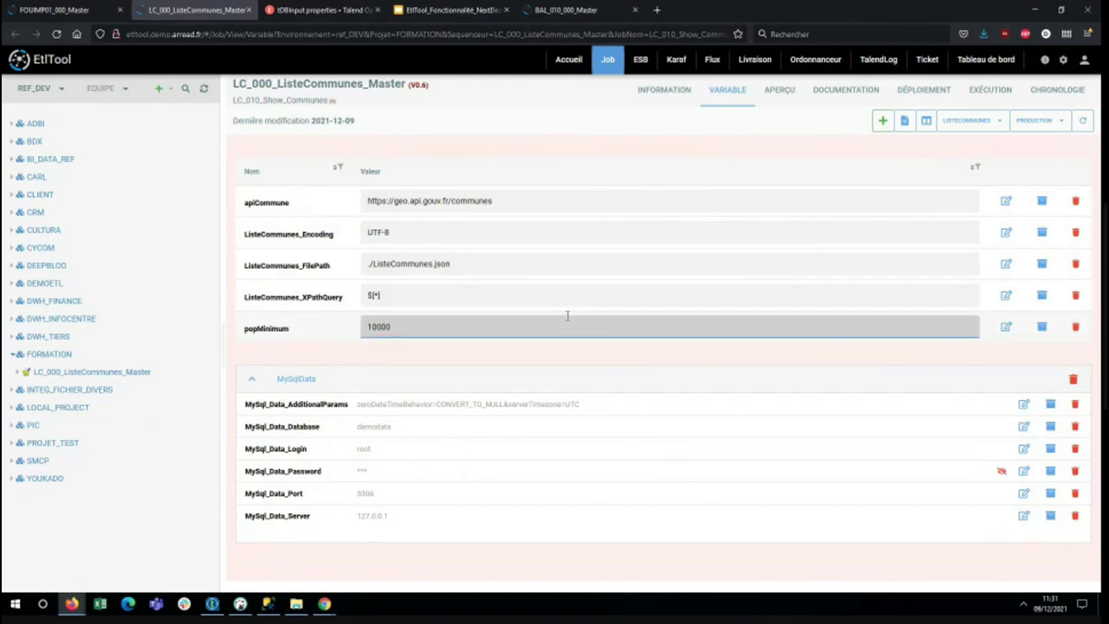
click(581, 296)
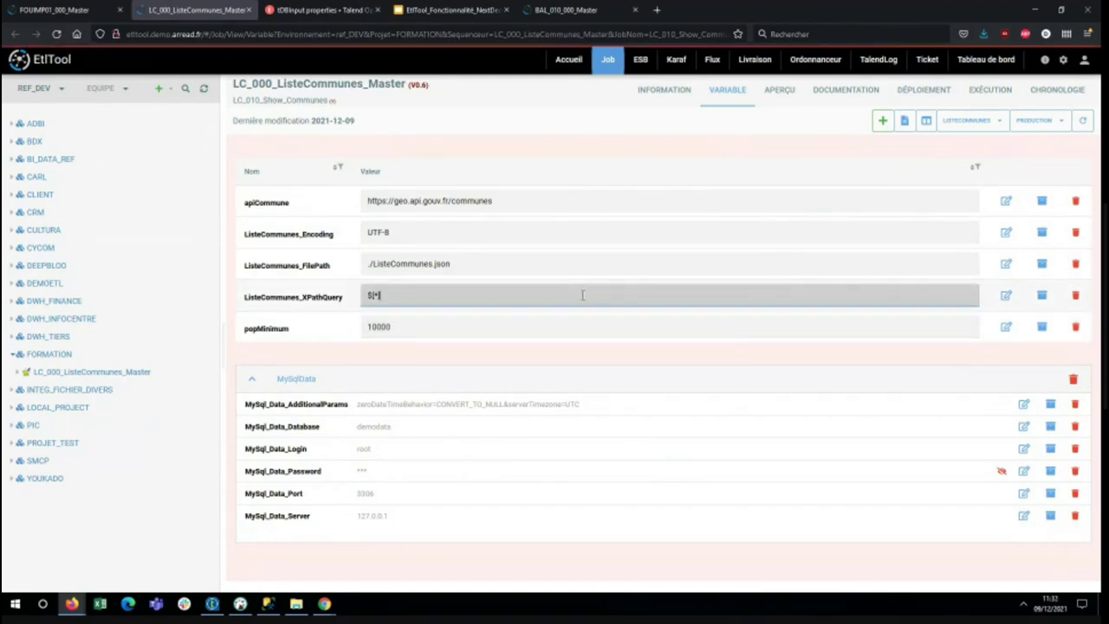
click(537, 330)
click(540, 304)
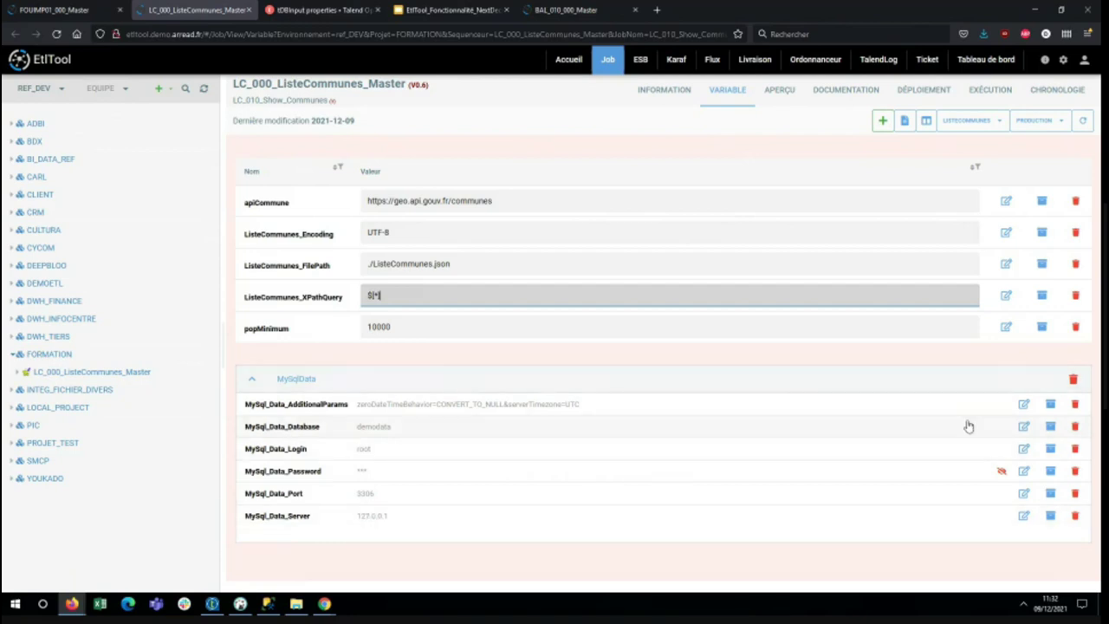
Step: Override the Production value of MySql_Data_Database with demodavedev and validate it
click(1024, 428)
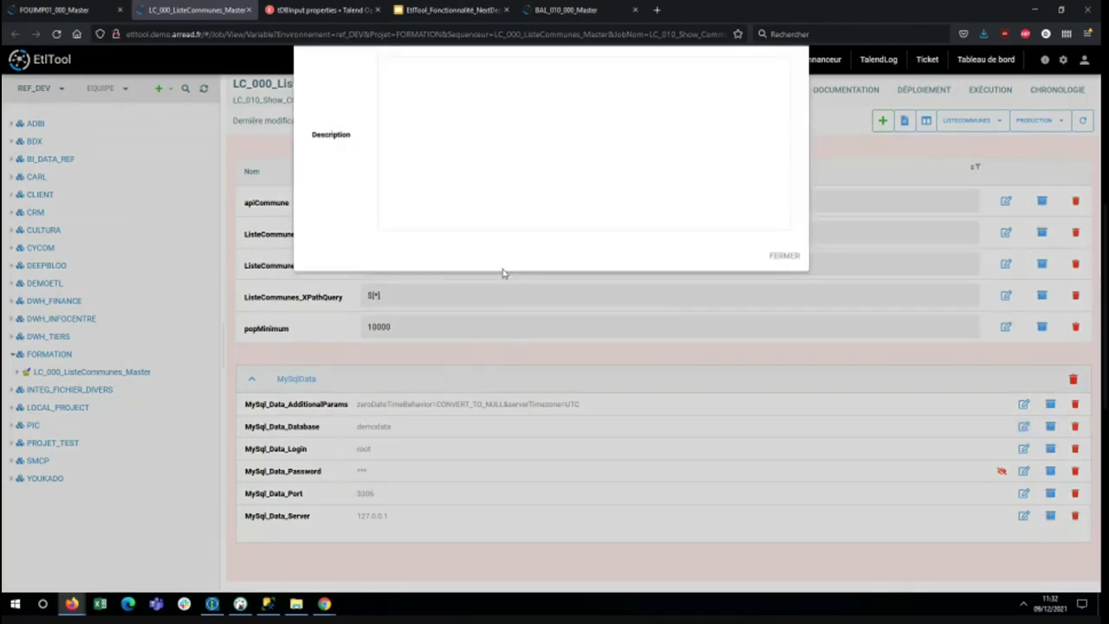
click(468, 151)
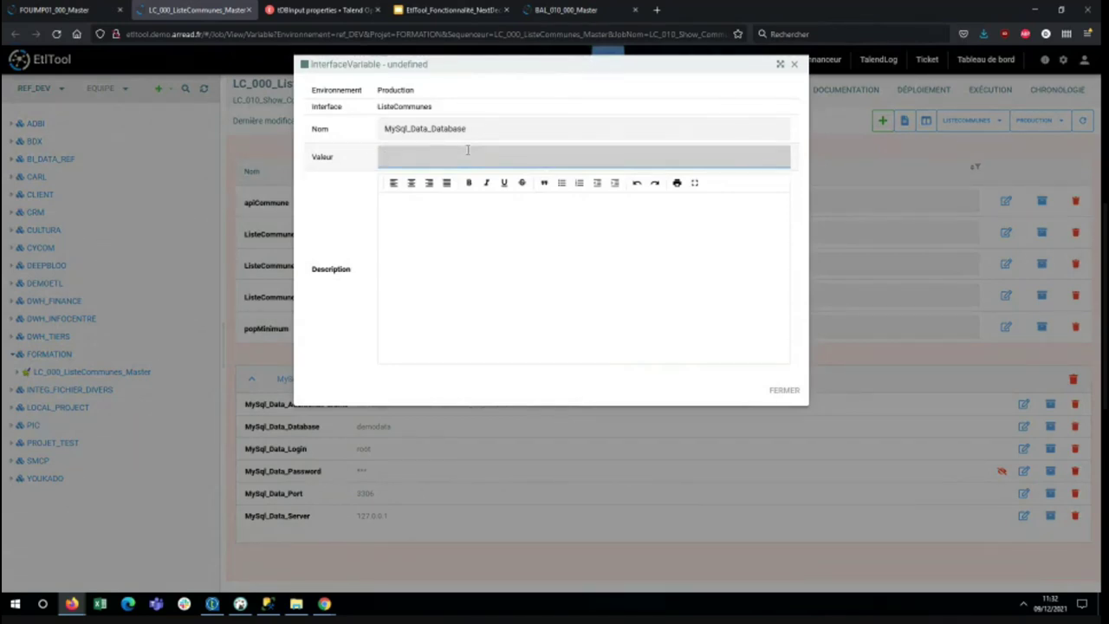
text(demo)
text(databa)
text(vedev)
click(743, 390)
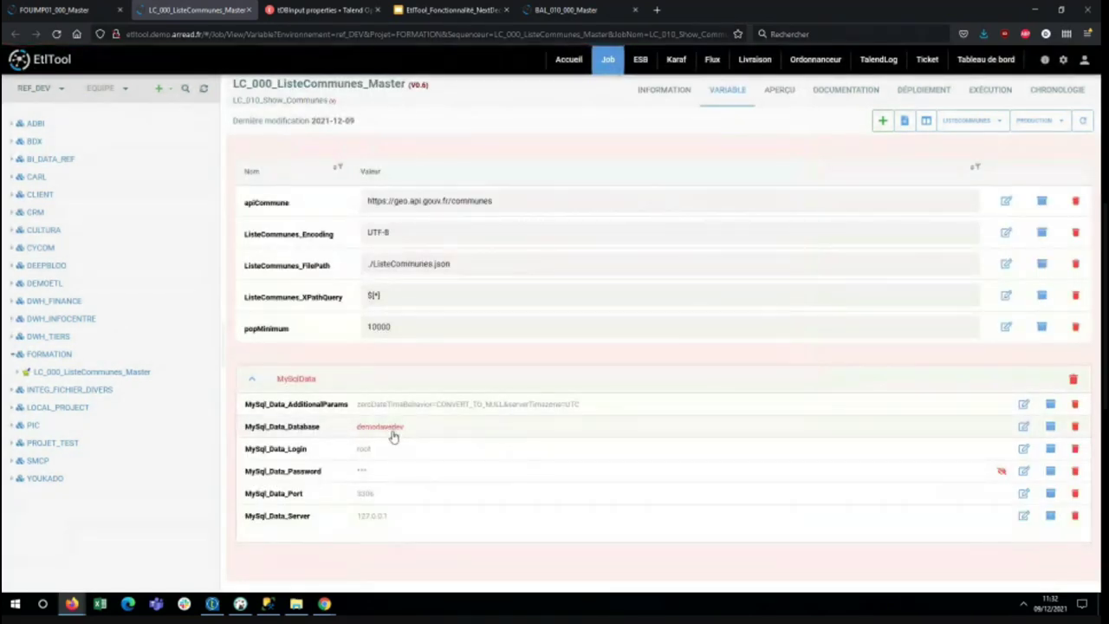
Step: Clear the override value of MySql_Data_Database and validate the empty value
click(1025, 427)
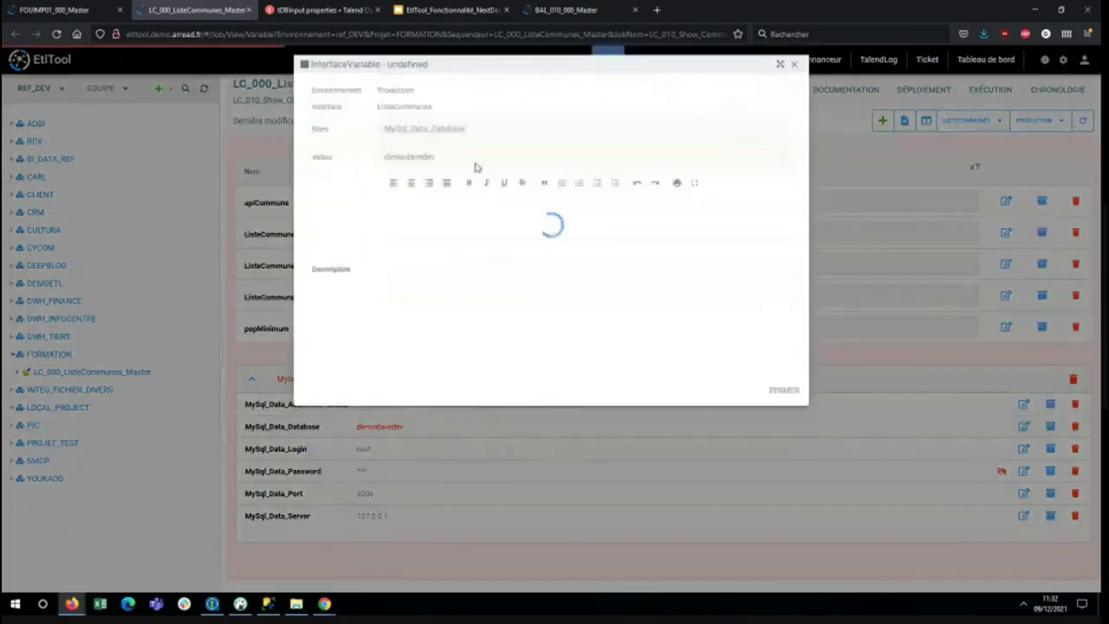
double_click(408, 157)
key(BackSpace)
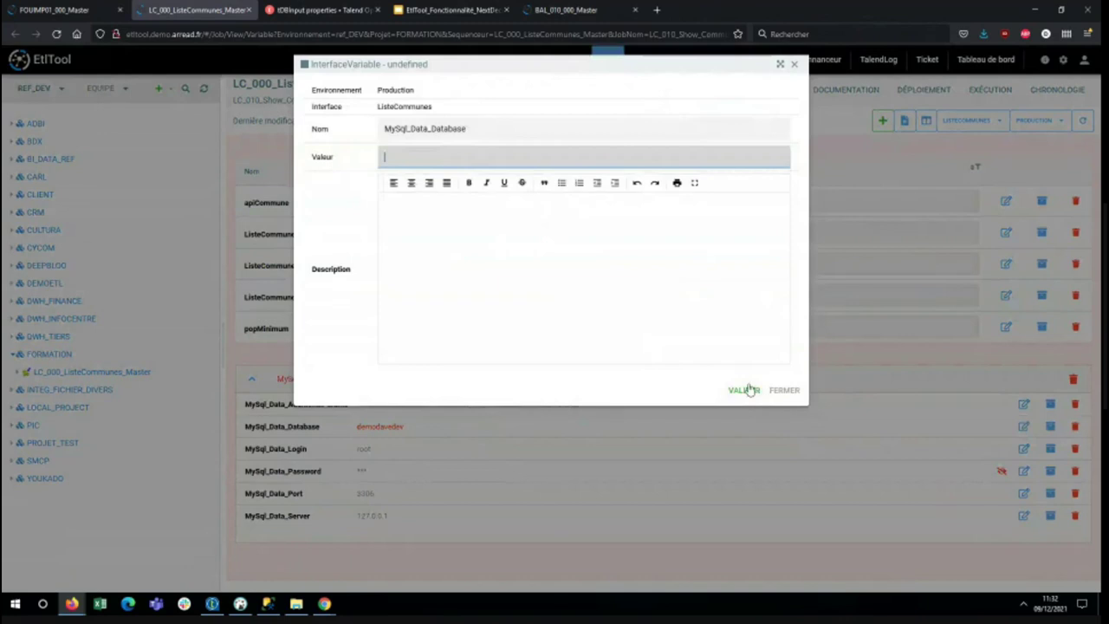
click(743, 391)
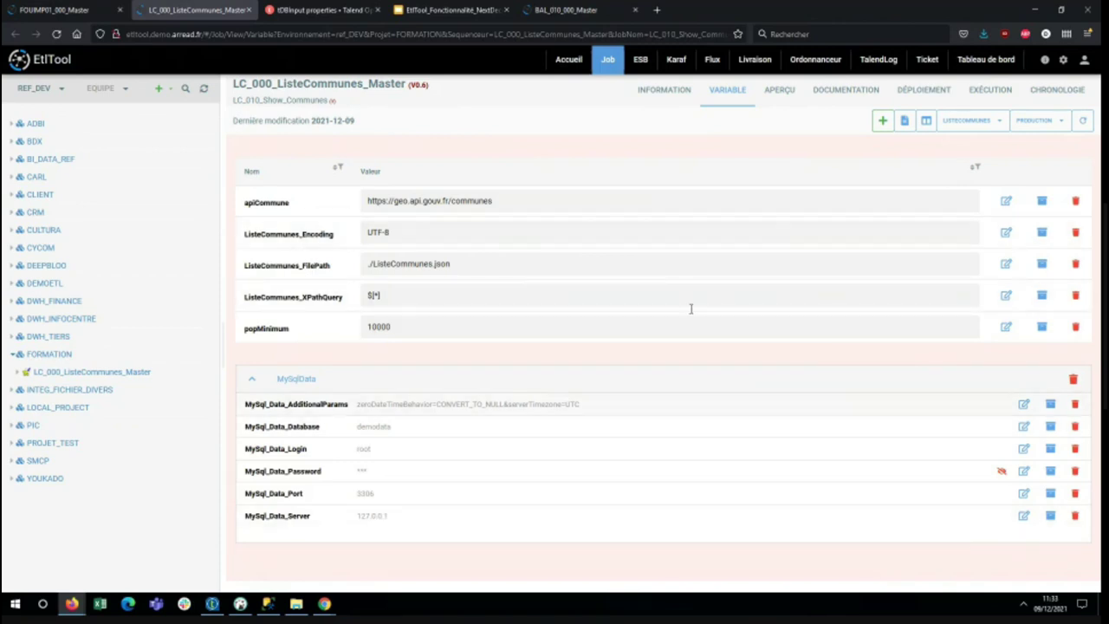
Step: View the job's variables for the Recette environment and return to those of Production
click(1032, 126)
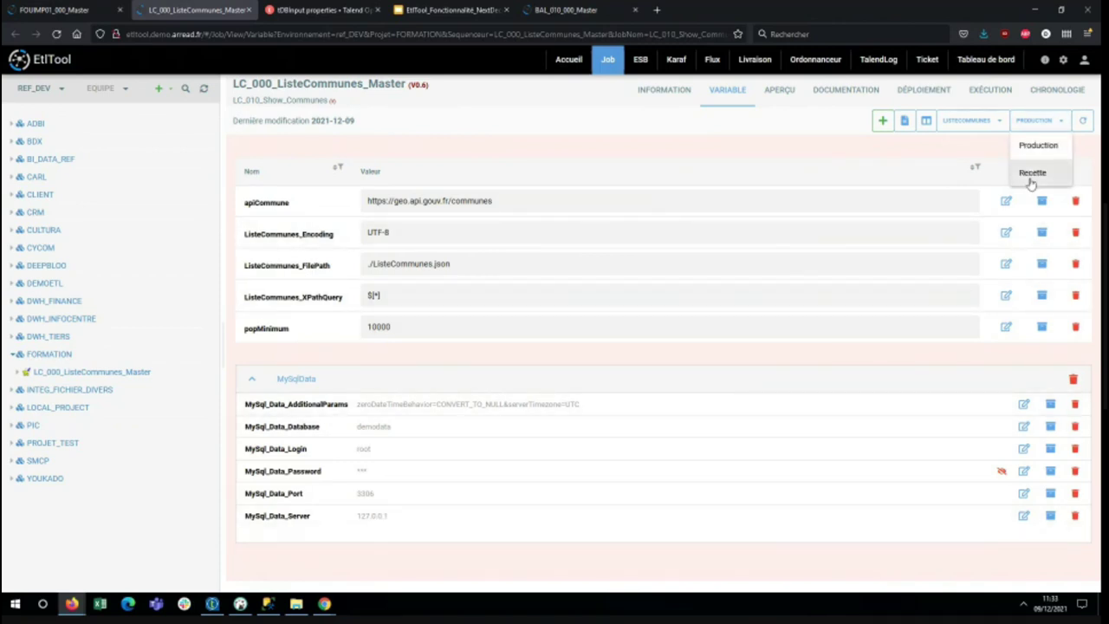
click(1033, 173)
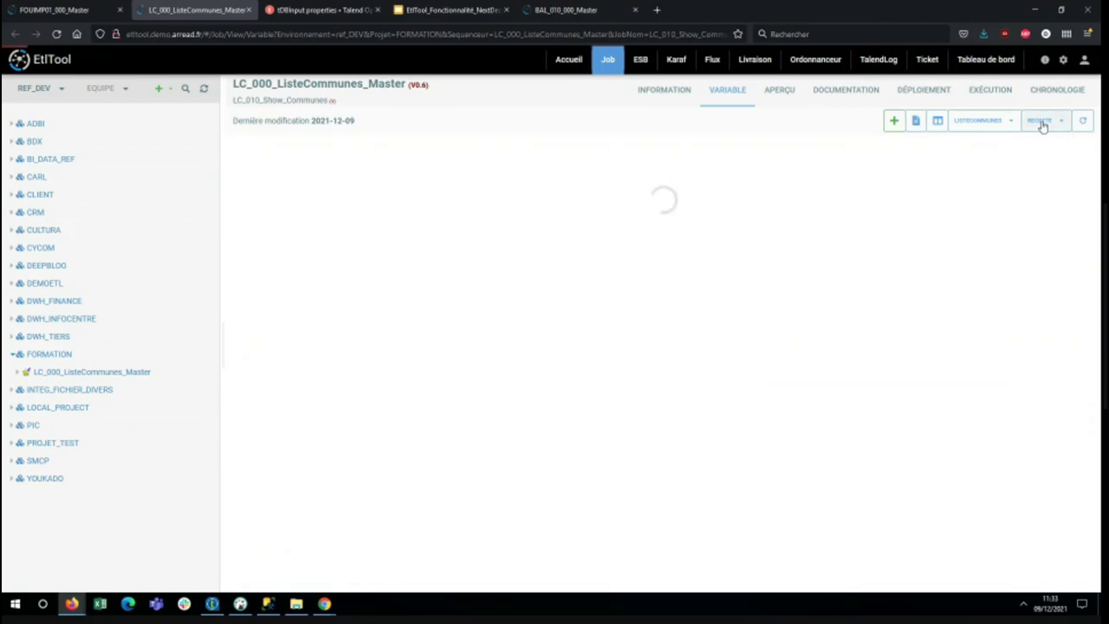
click(1042, 126)
click(1043, 145)
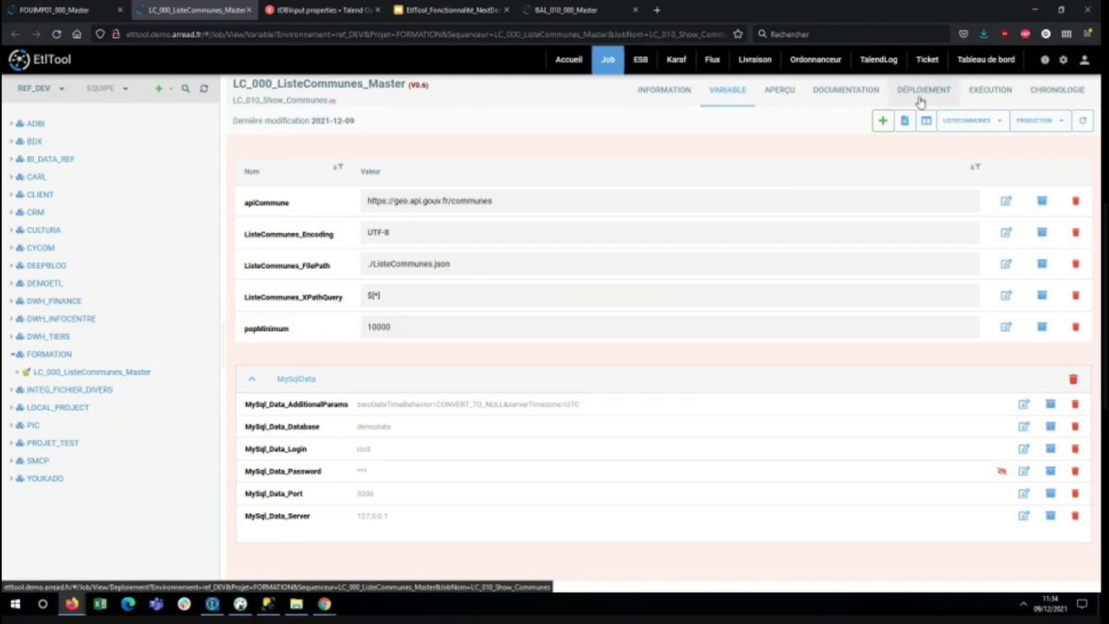
Step: Review the job's timeline of events and expand the entry for the added license.txt document
click(1059, 92)
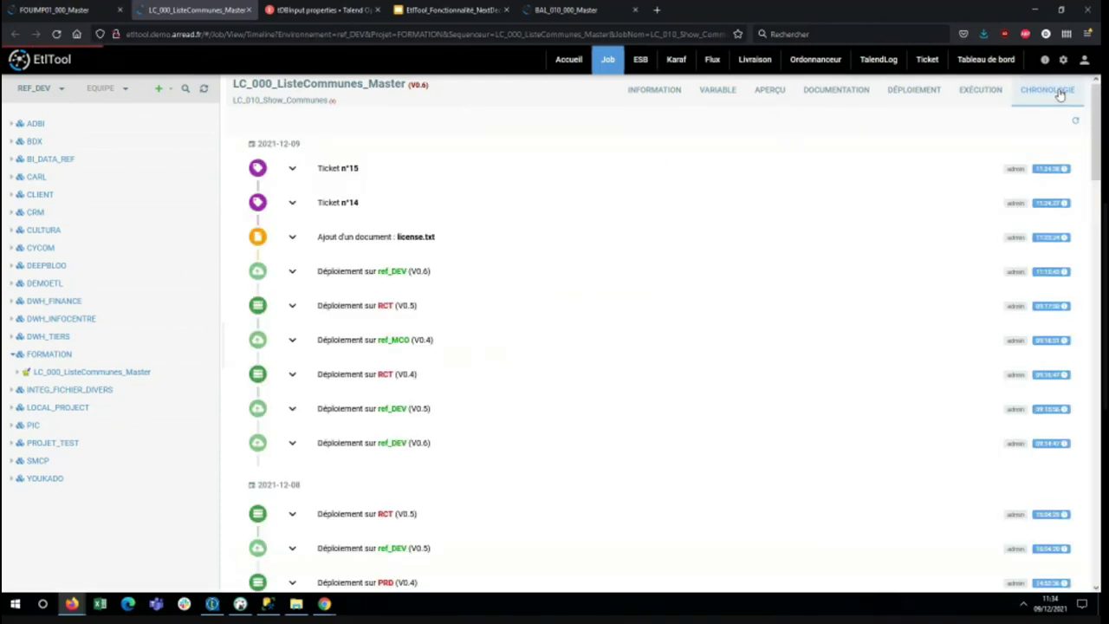
scroll(587, 294, down, 2)
scroll(577, 366, down, 3)
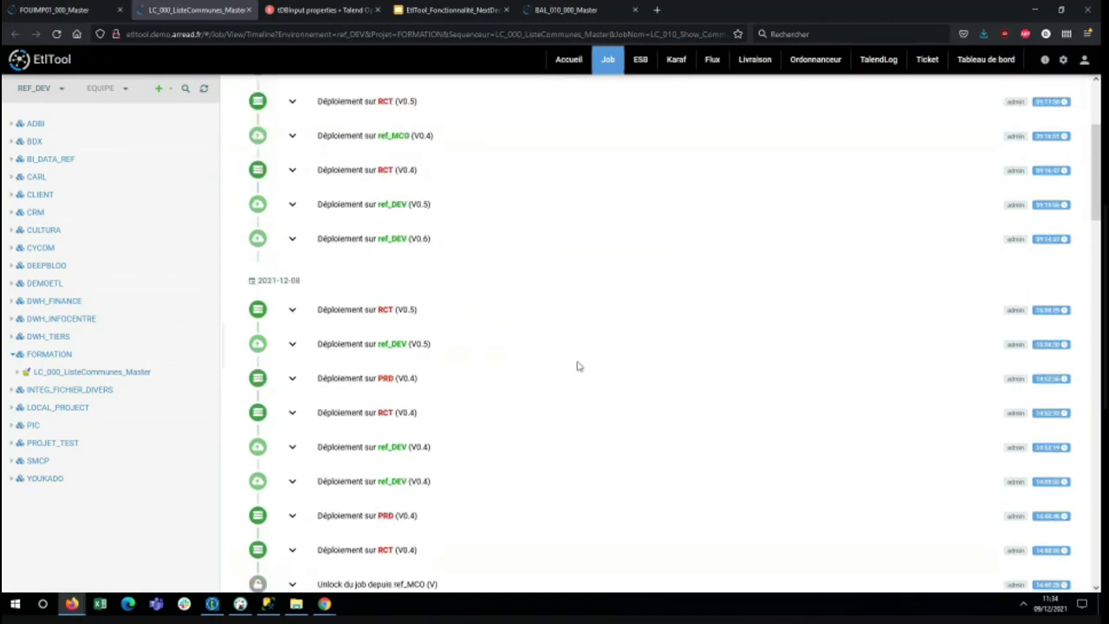
scroll(575, 366, up, 5)
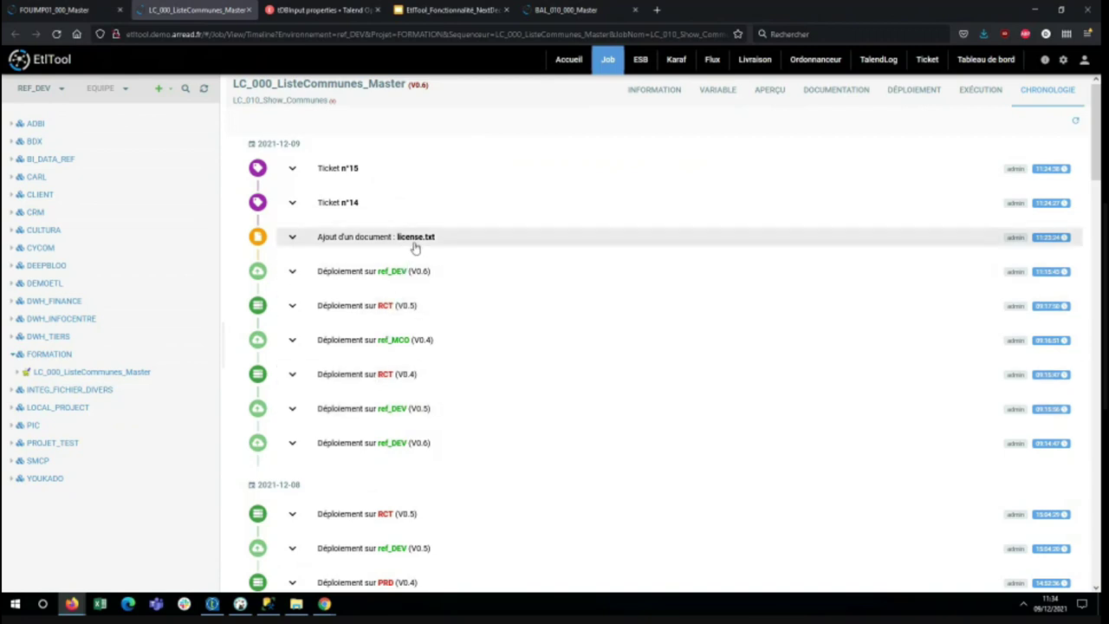
drag(440, 236, 317, 236)
click(317, 236)
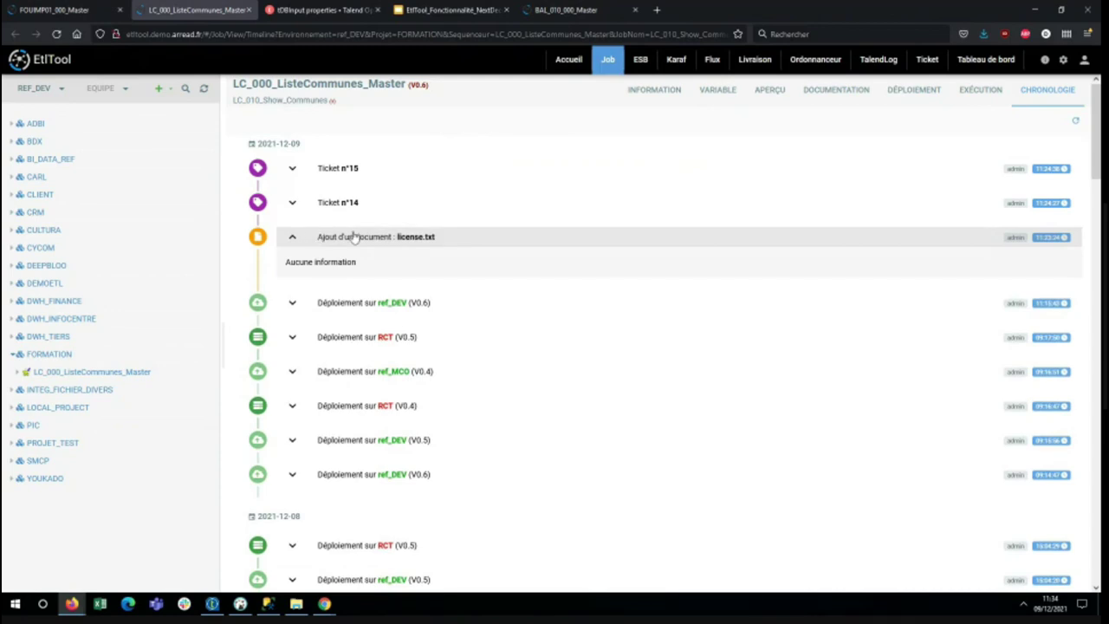
Step: Deploy the job from ref_DEV to Recette and confirm without a comment
click(933, 92)
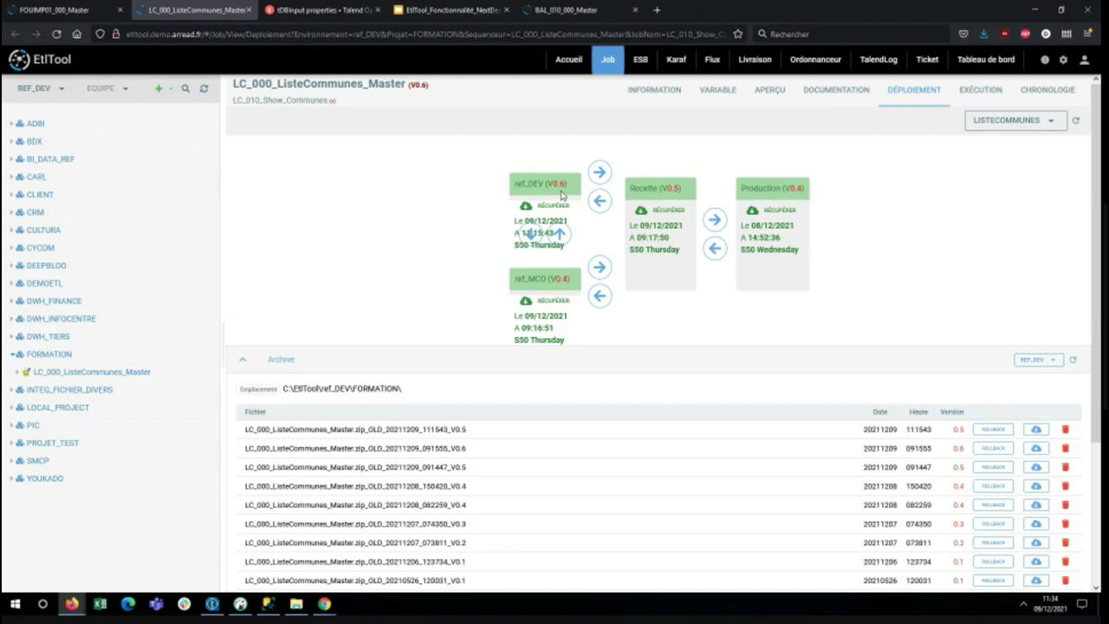
click(599, 171)
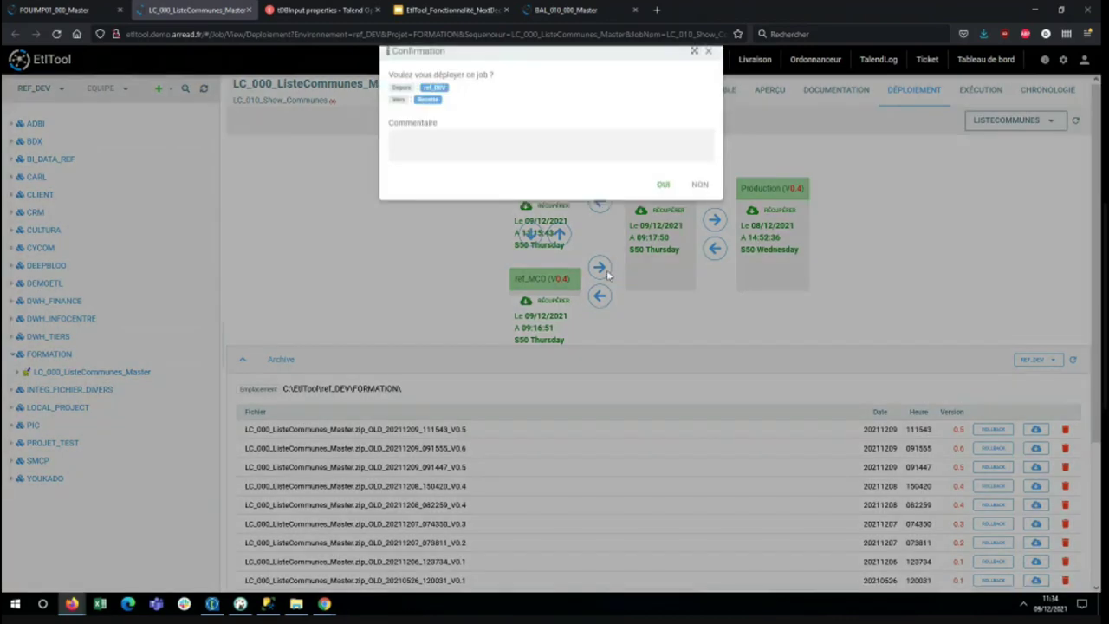
click(663, 201)
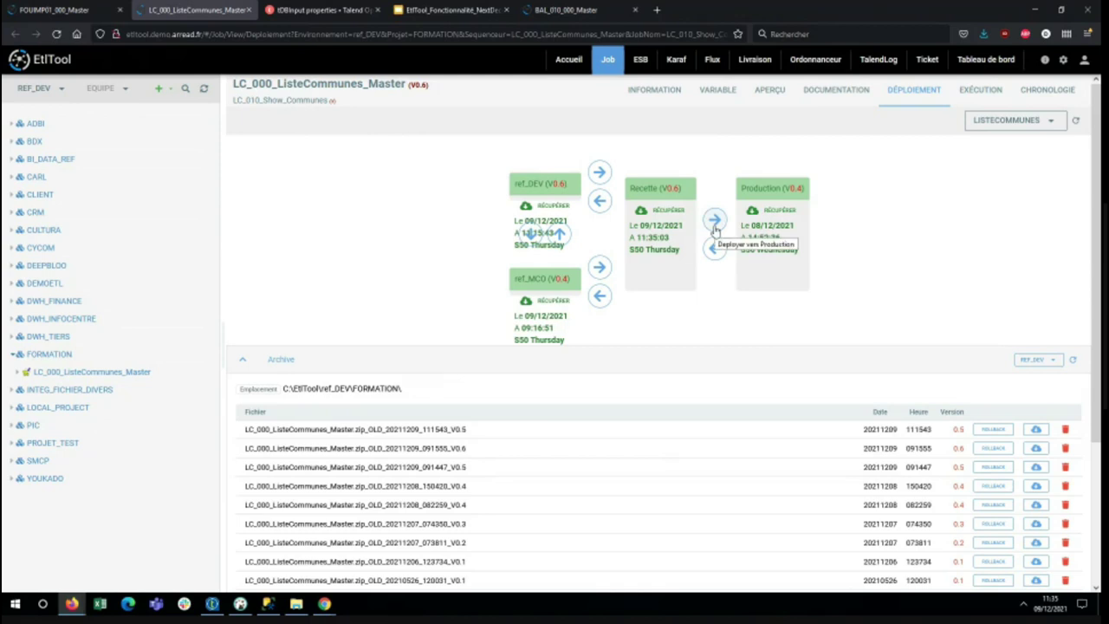
Step: Show the Recette archives and download the LC_000_ListeCommunes_Master job archive deployed in Recette
click(1050, 360)
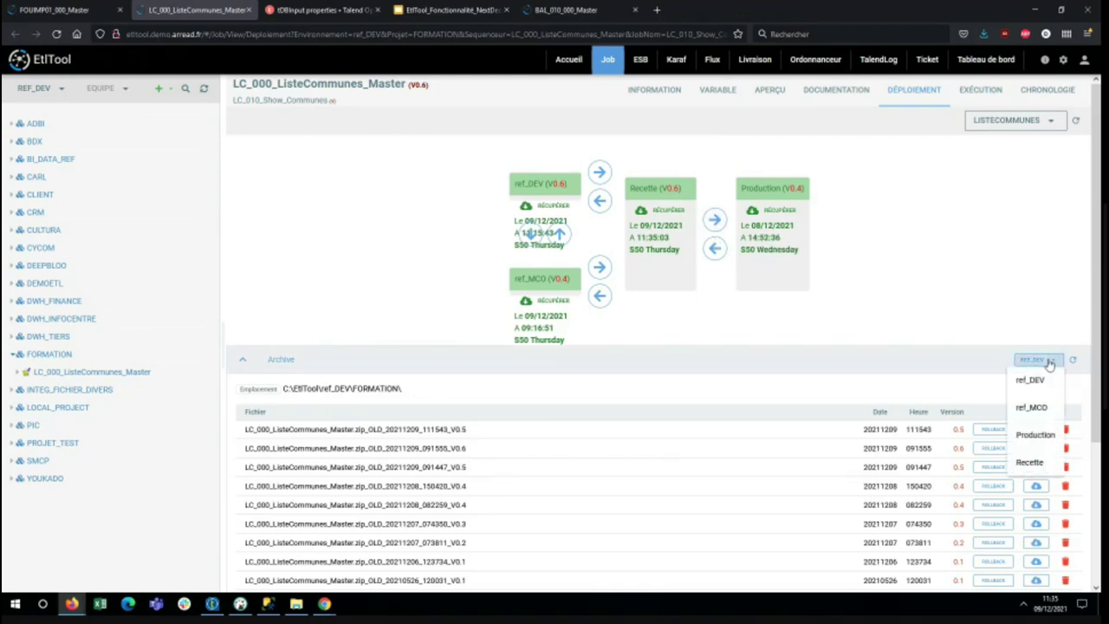
click(1030, 462)
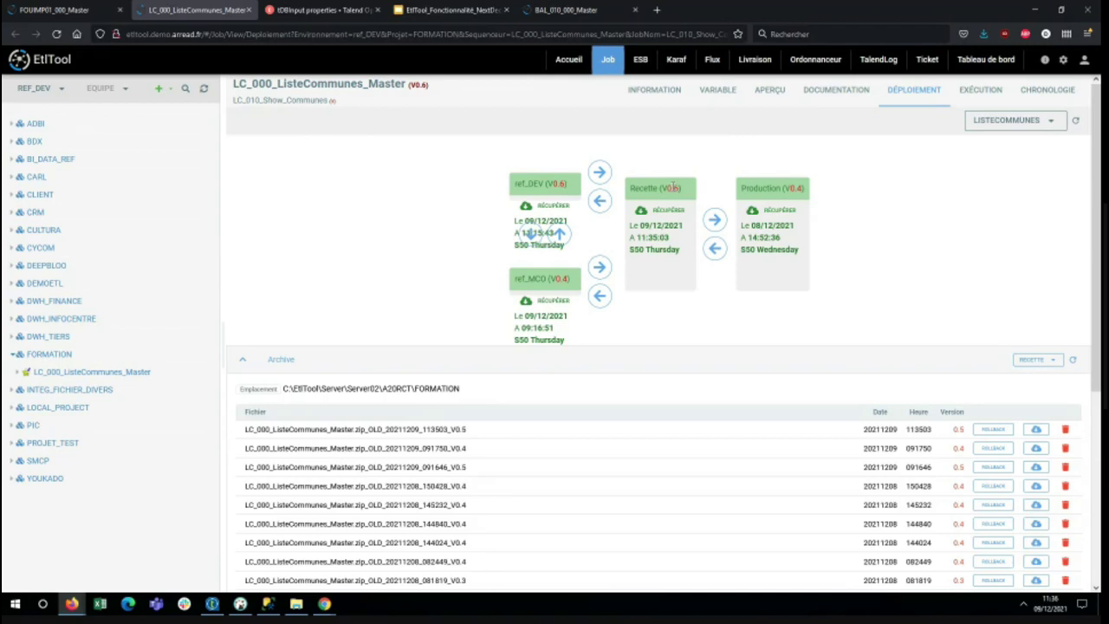
click(675, 213)
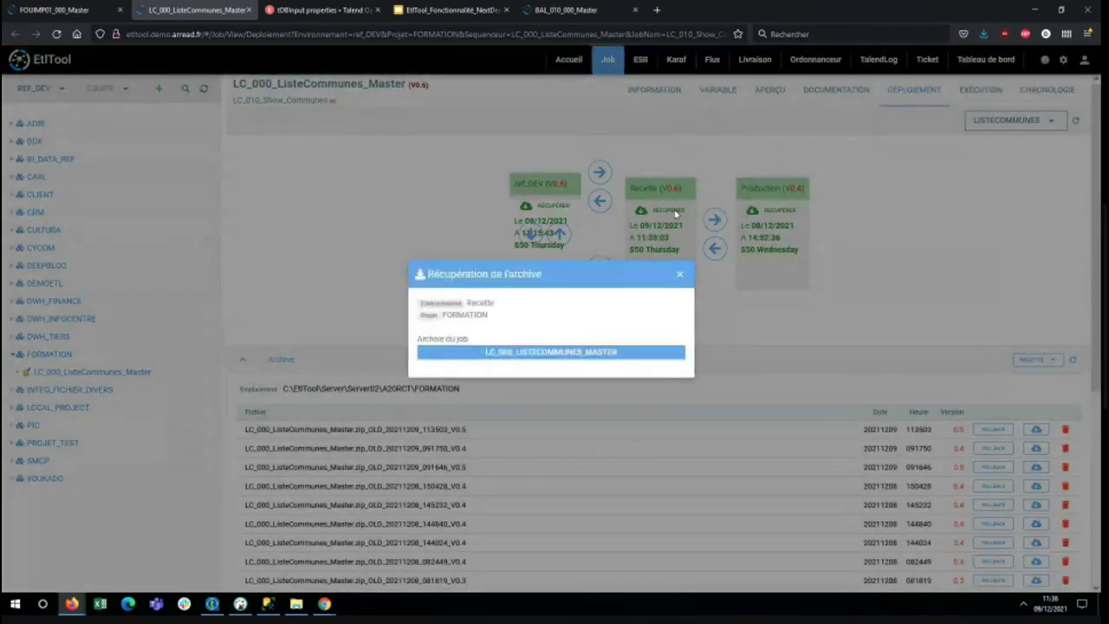
click(597, 352)
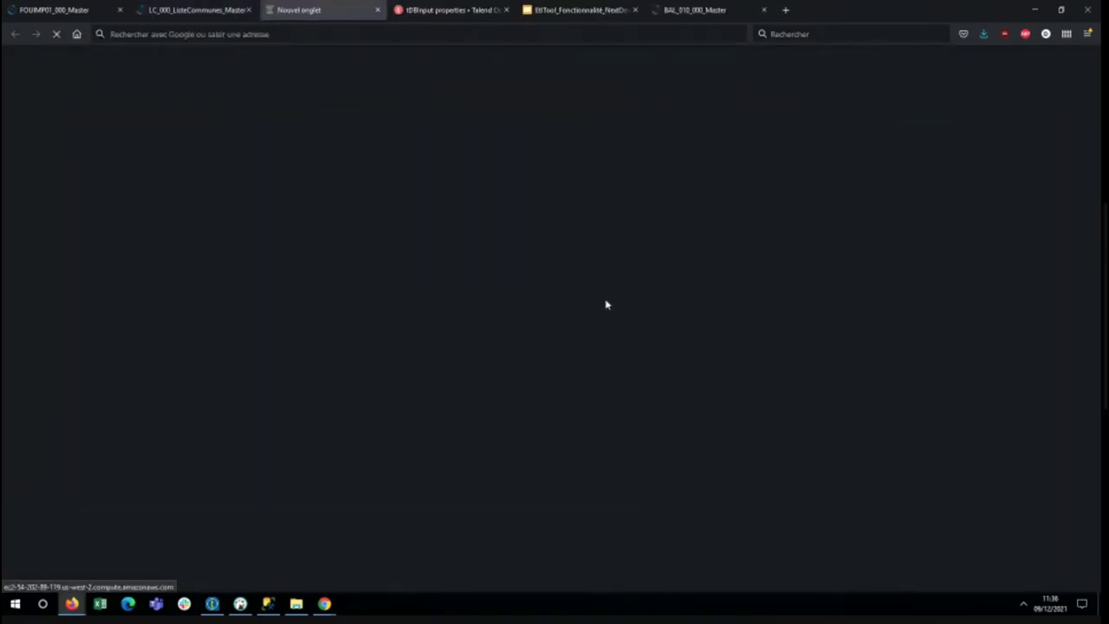
click(178, 208)
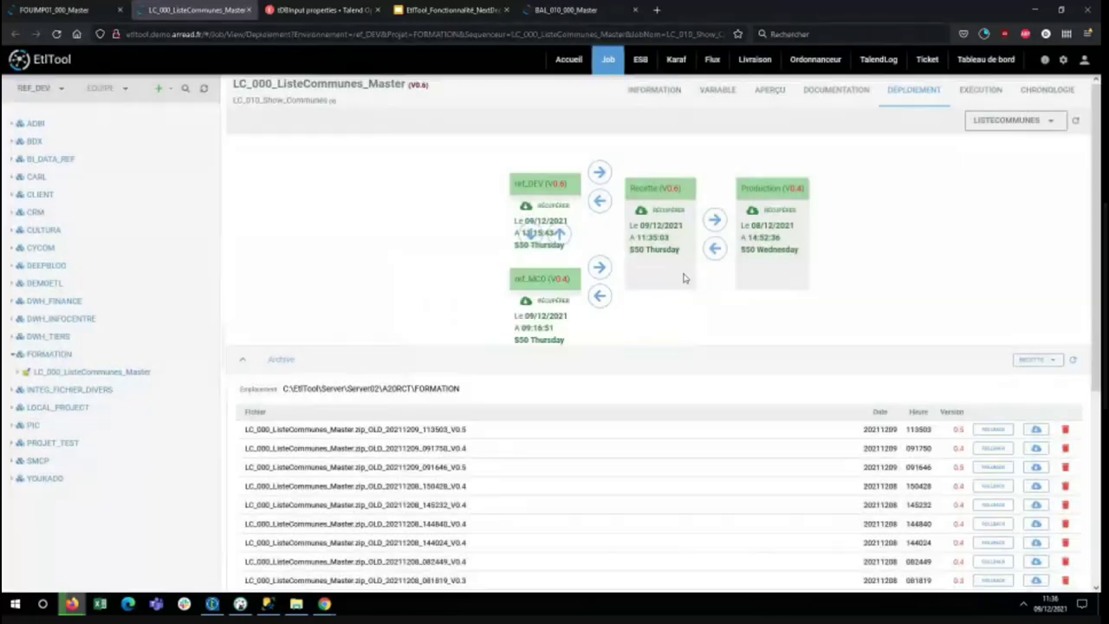
click(680, 276)
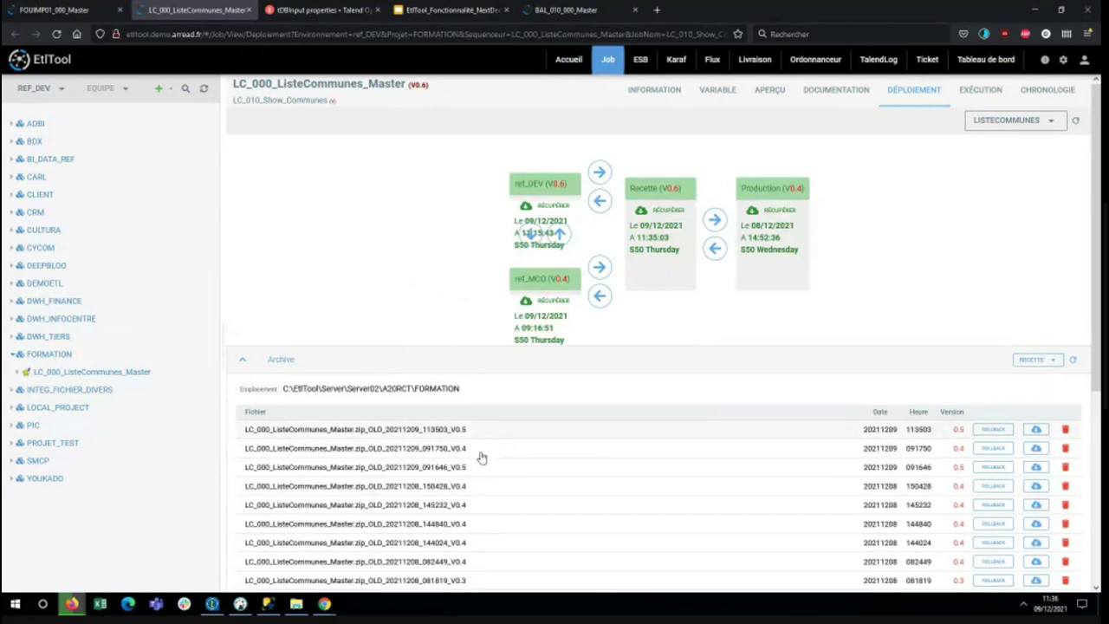
Step: Look through the Recette archives and roll Recette back to archive LC_000_ListeCommunes_Master.zip_OLD_20211209_113503_V0.5
scroll(511, 537, down, 3)
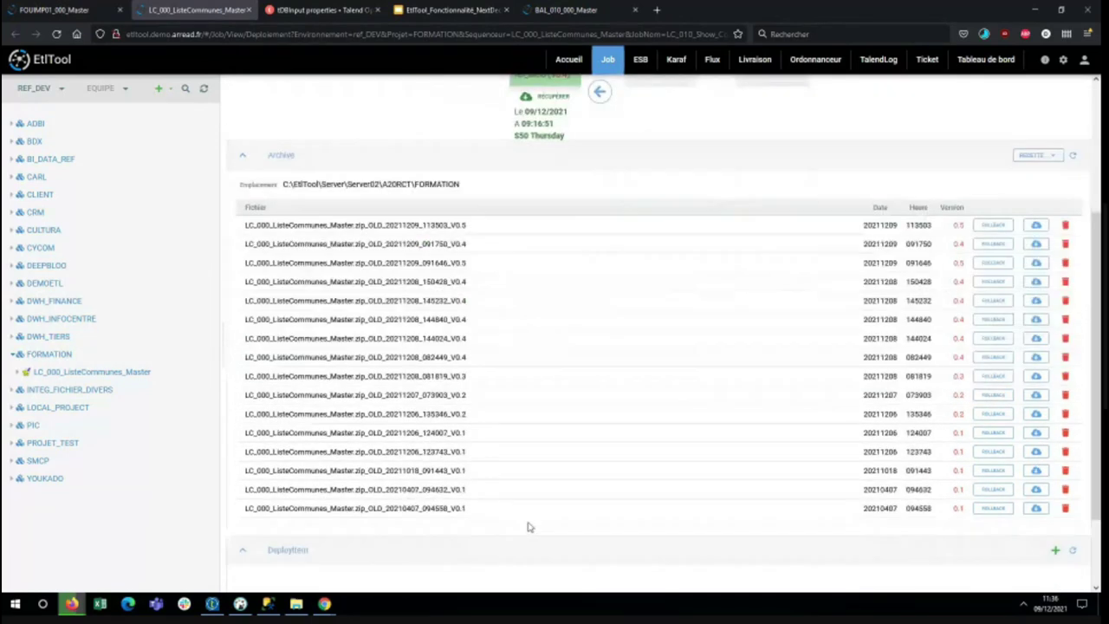
scroll(524, 530, up, 3)
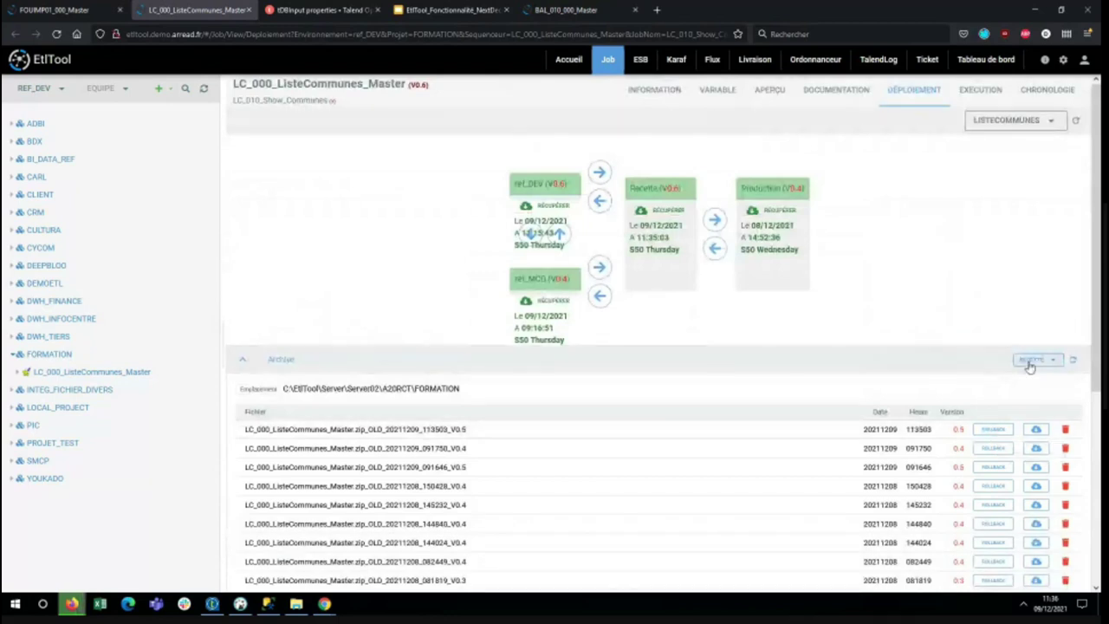
click(993, 429)
click(630, 353)
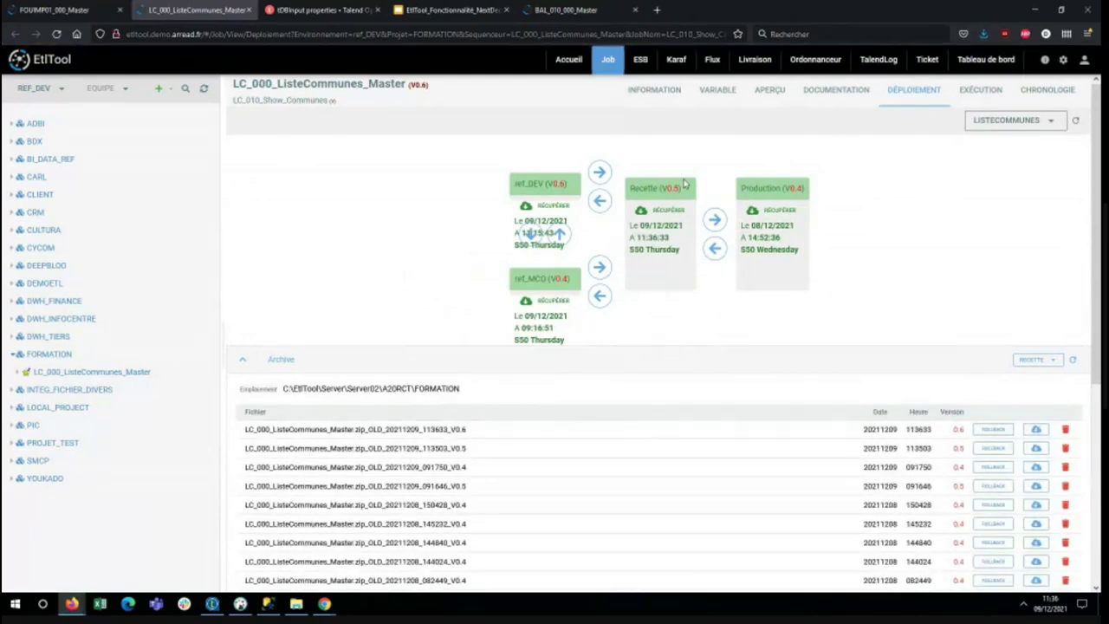
Step: Show the Production archives, and expand the latest RCT (V0.5) deployment entry in the job's timeline
click(1051, 360)
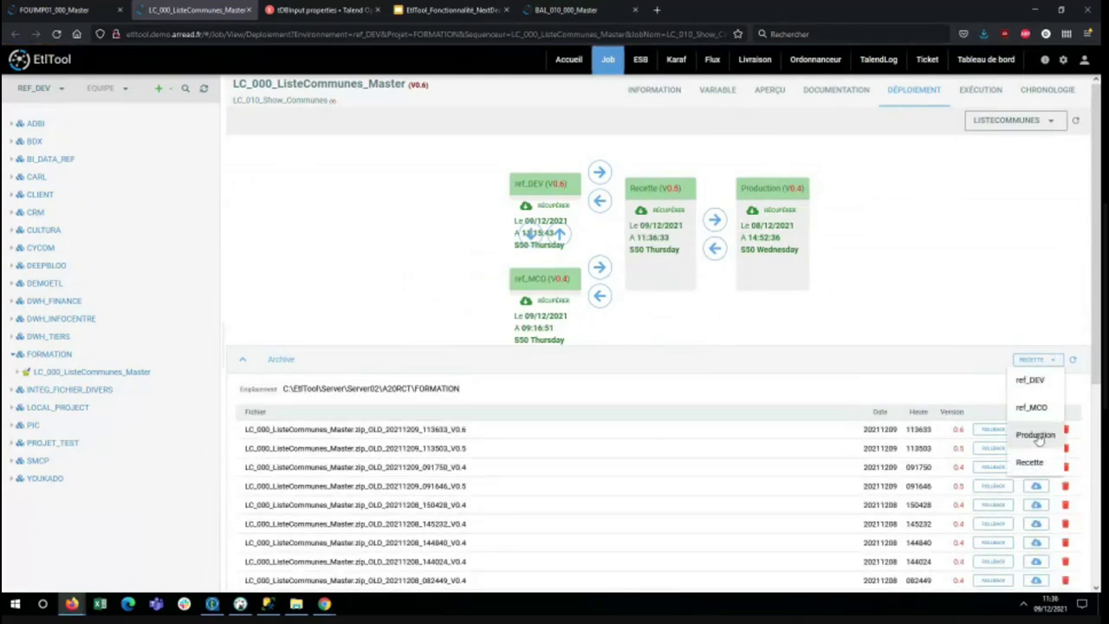
click(1037, 435)
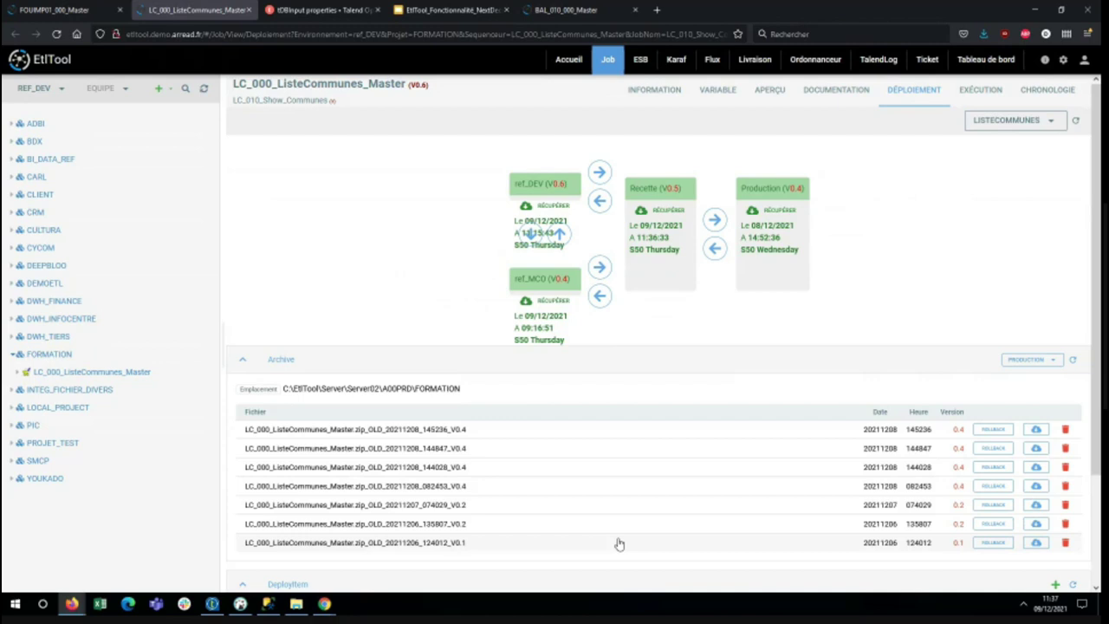
click(1052, 93)
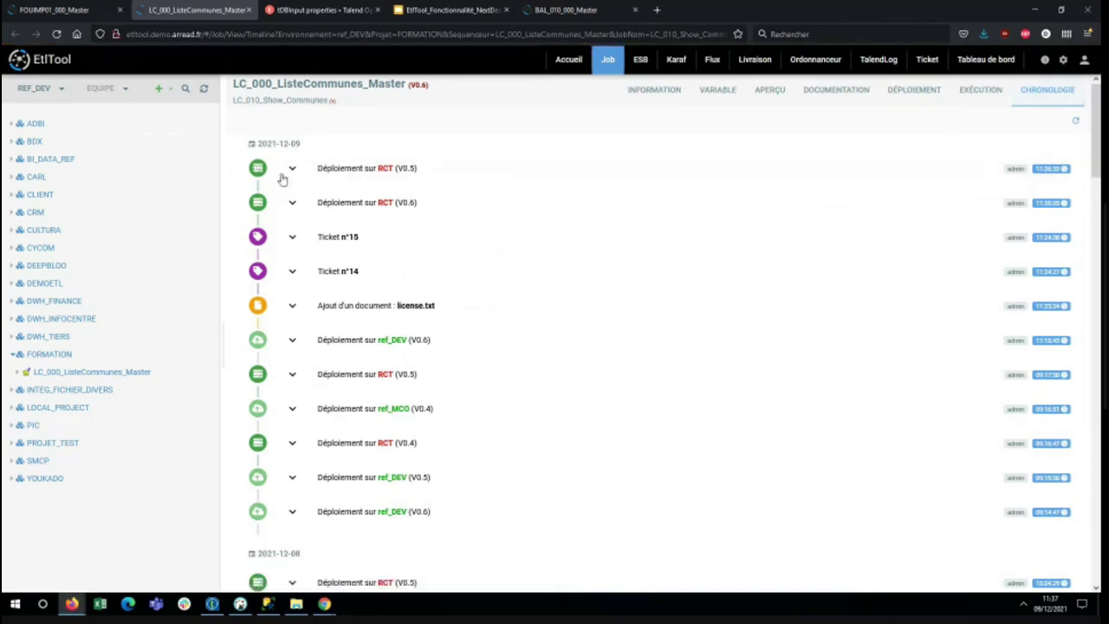
click(379, 173)
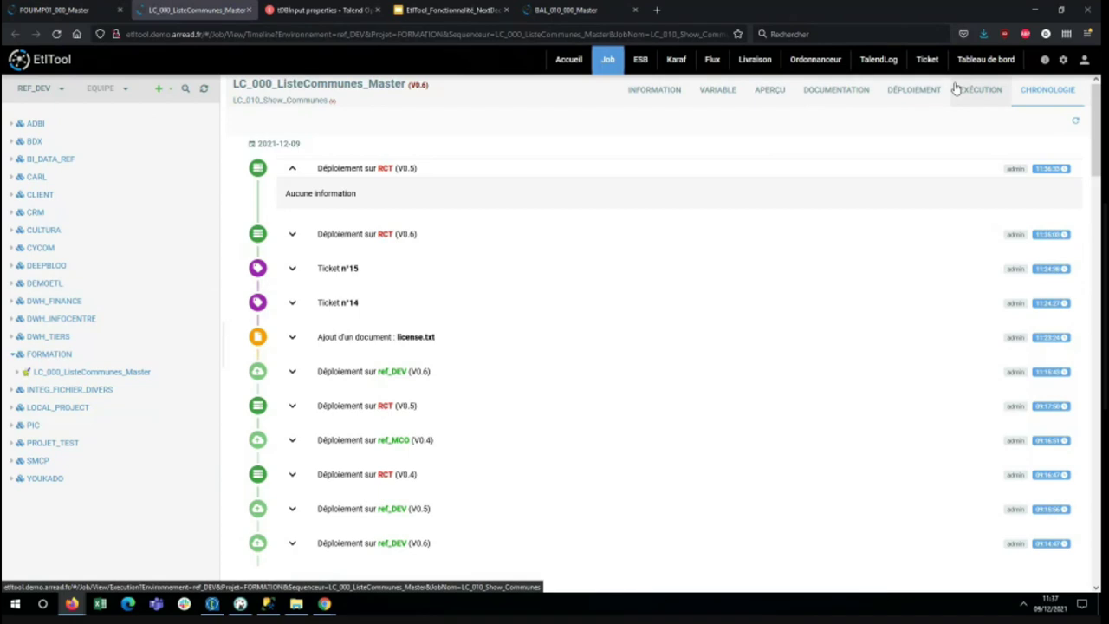
Step: From the job information, compare ref_DEV with Production, expand the LC_010_Show_Communes differences and open the tMap_1 component comparison
click(636, 99)
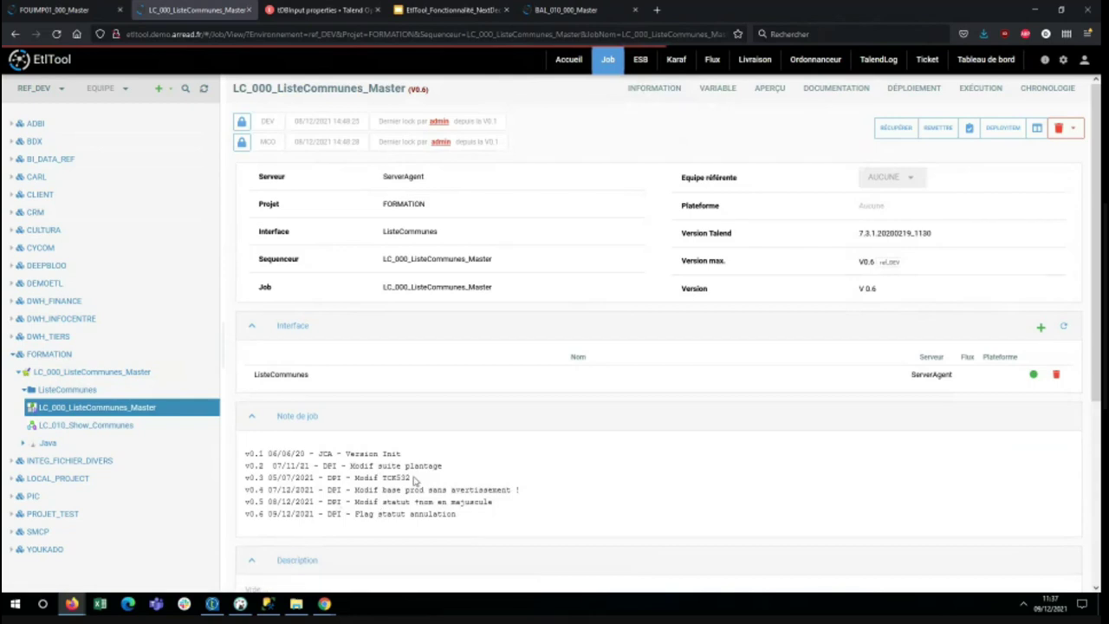
drag(457, 514, 258, 515)
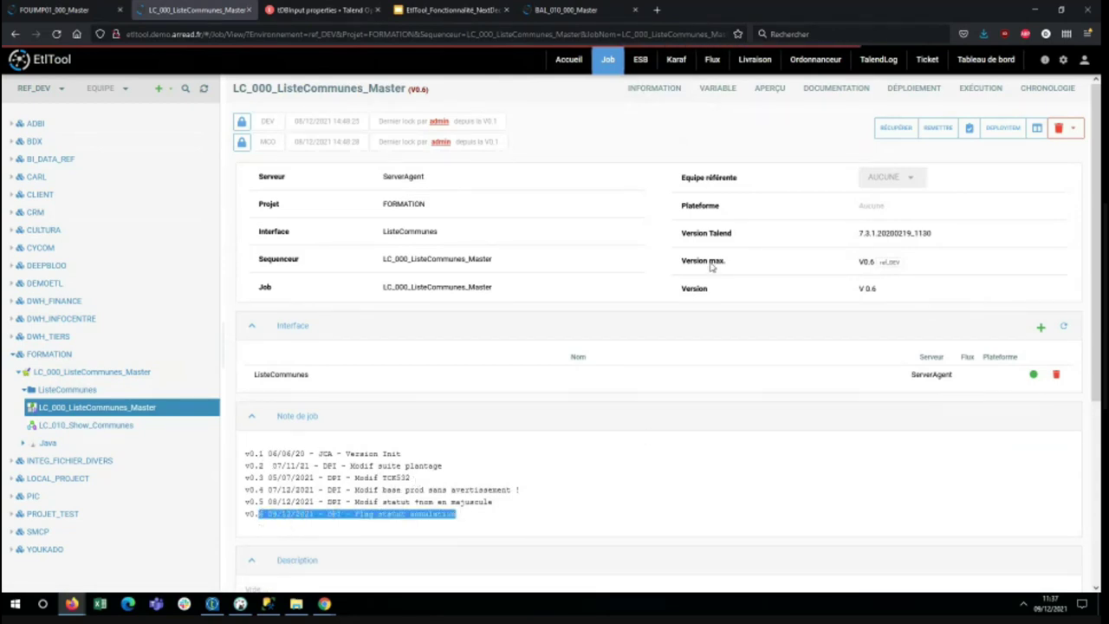
click(1038, 130)
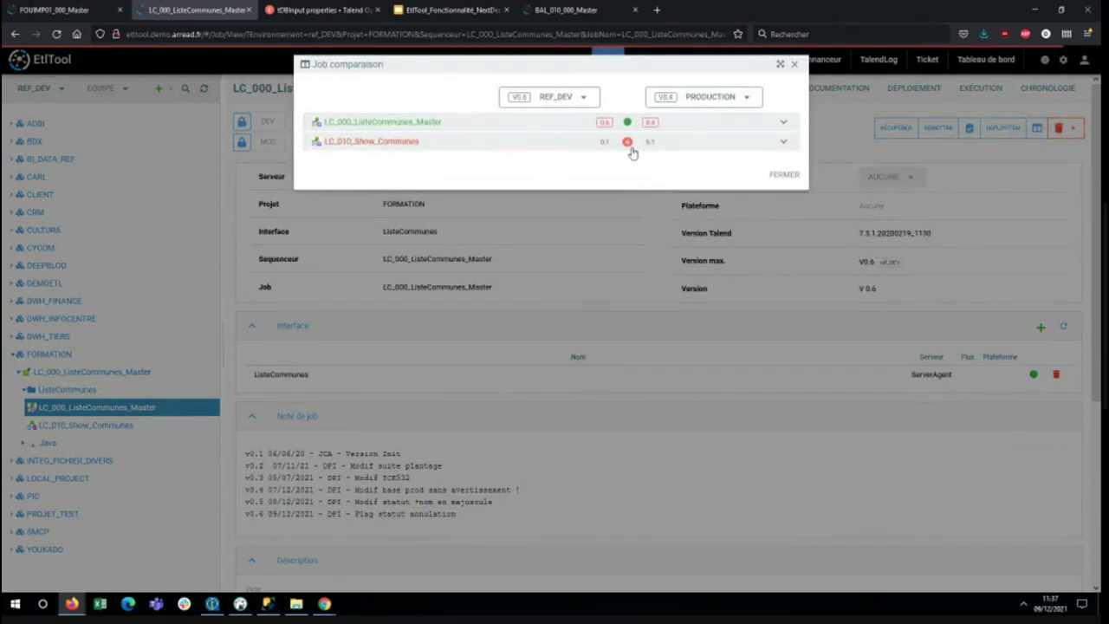
click(630, 148)
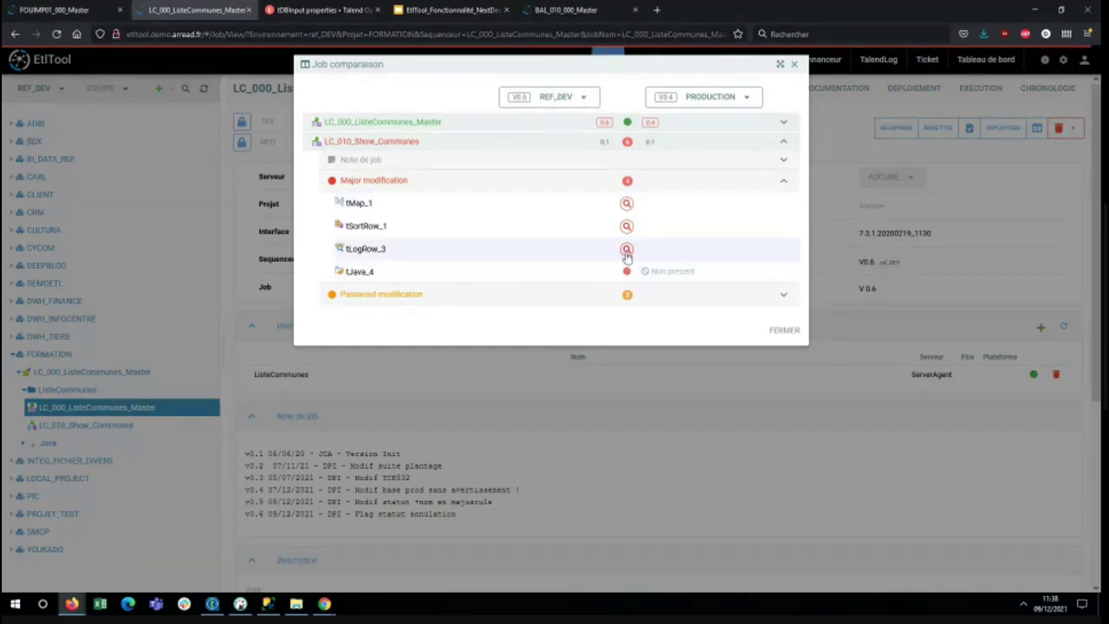
click(626, 203)
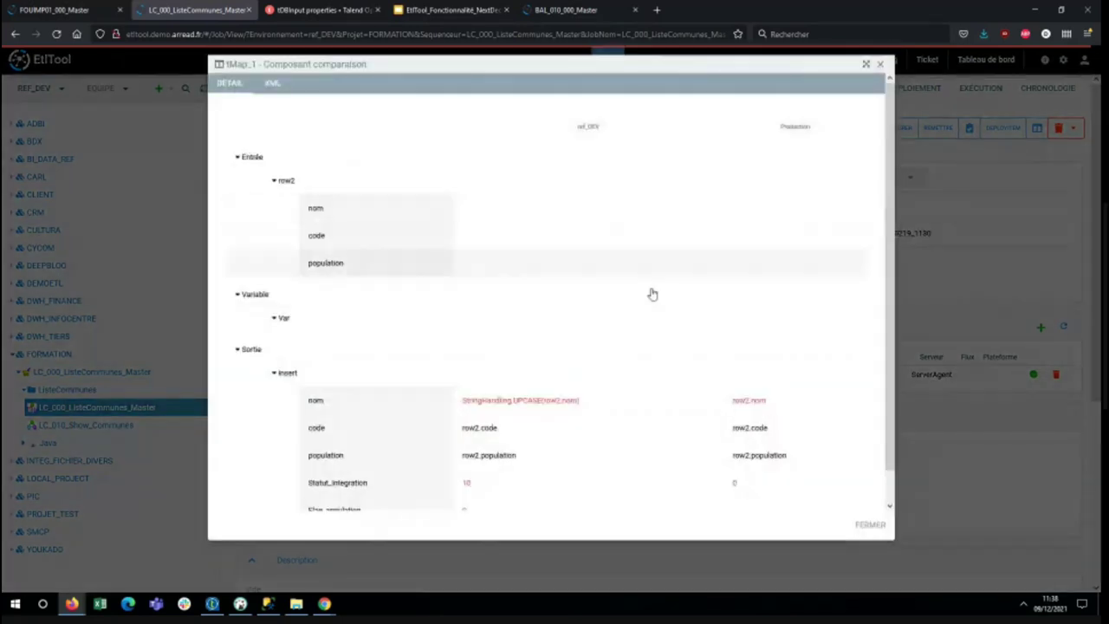
Step: Examine the tMap_1 differences for the nom, Flag_annulation and Statut_Integration outputs, and close the component and job comparisons
drag(458, 371, 826, 372)
scroll(771, 260, up, 1)
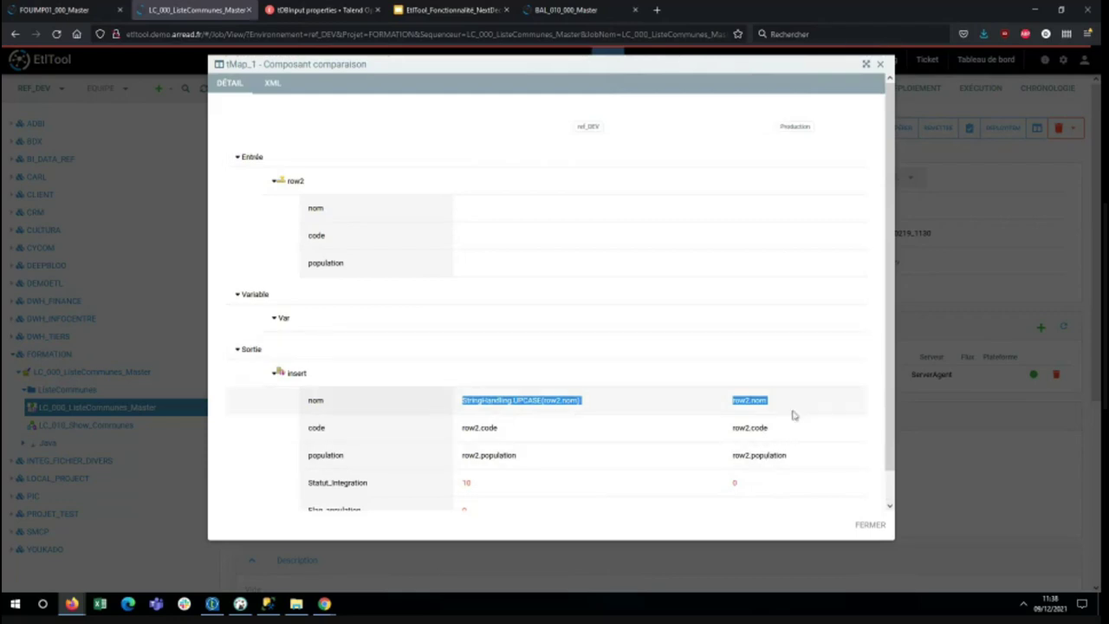
click(785, 407)
drag(462, 400, 542, 404)
scroll(451, 471, down, 1)
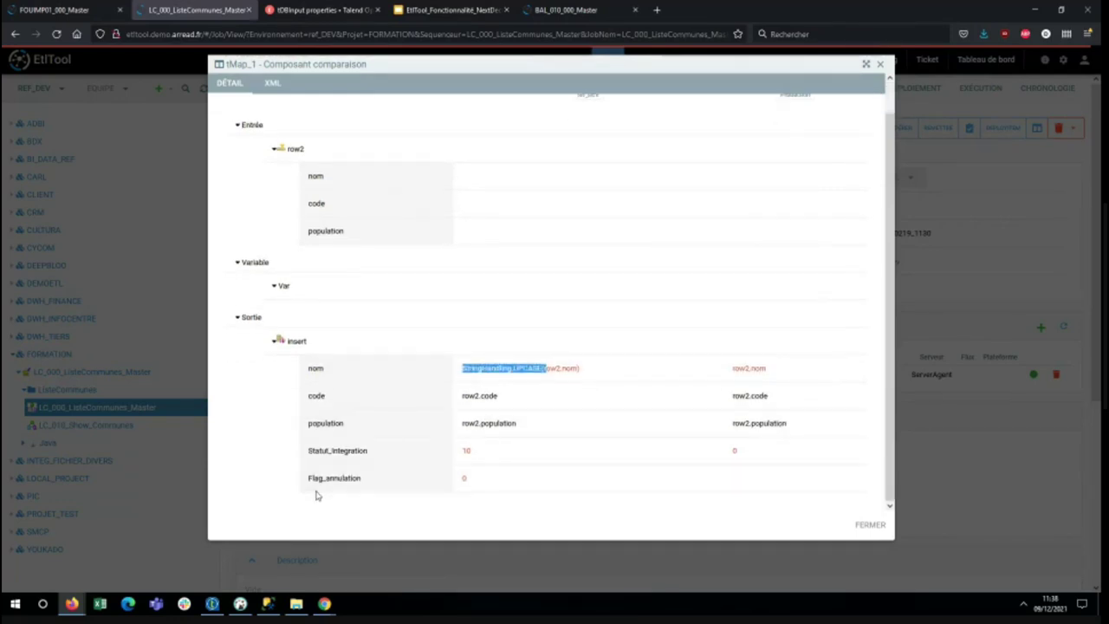
drag(311, 479, 279, 481)
click(781, 480)
drag(814, 460, 278, 453)
click(892, 79)
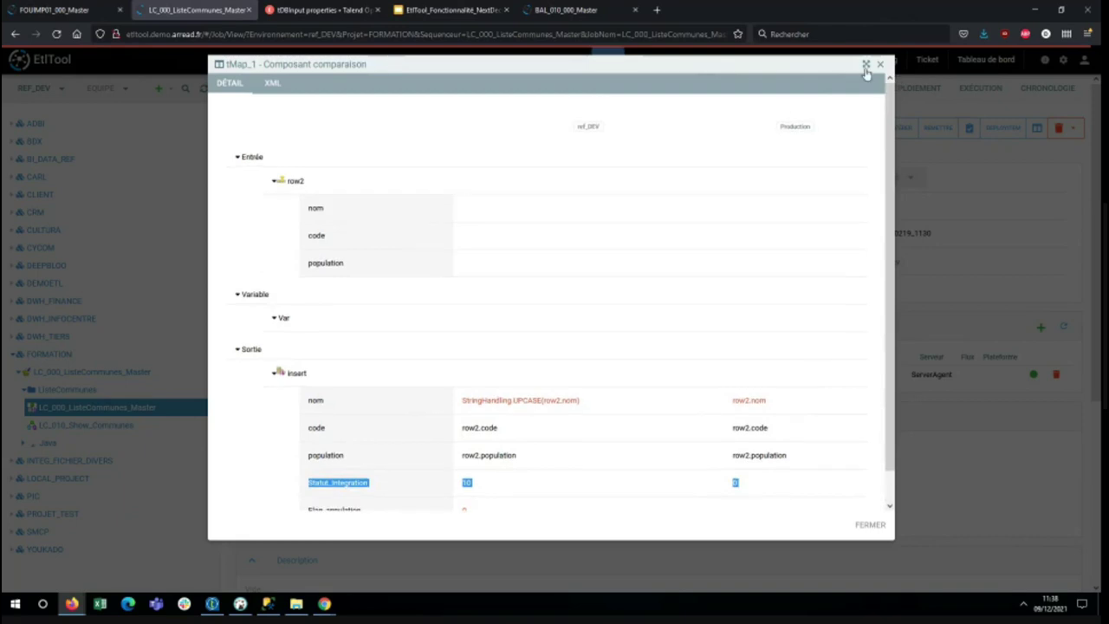
click(880, 64)
click(794, 65)
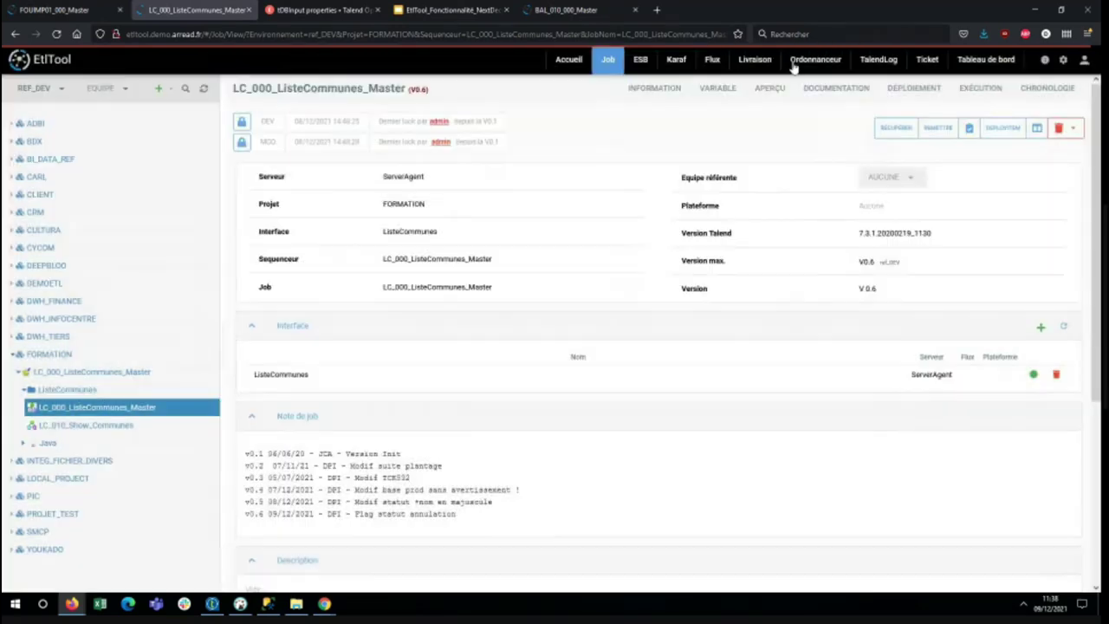
Step: Show the job's deployment diagram and point out the versions held in ref_DEV and ref_MCO
click(929, 93)
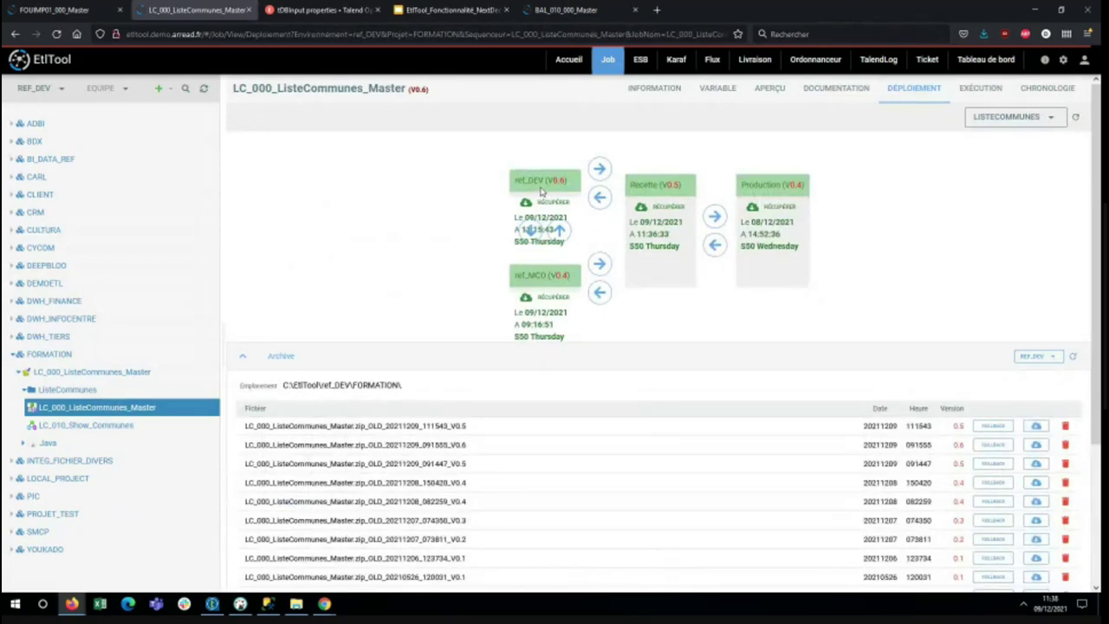
drag(521, 180, 569, 180)
drag(517, 275, 570, 276)
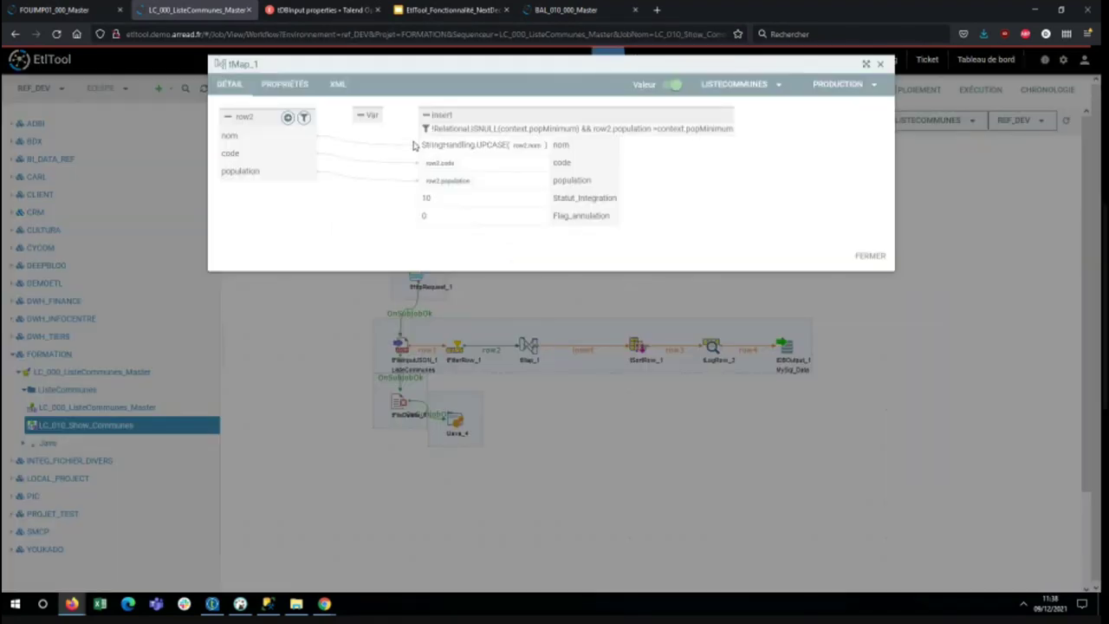
Step: Examine the insert output of tMap_1 in the ref_DEV workflow of LC_010_Show_Communes, including Statut_Integration, and close its details
drag(429, 114, 552, 216)
click(609, 221)
drag(696, 198, 546, 201)
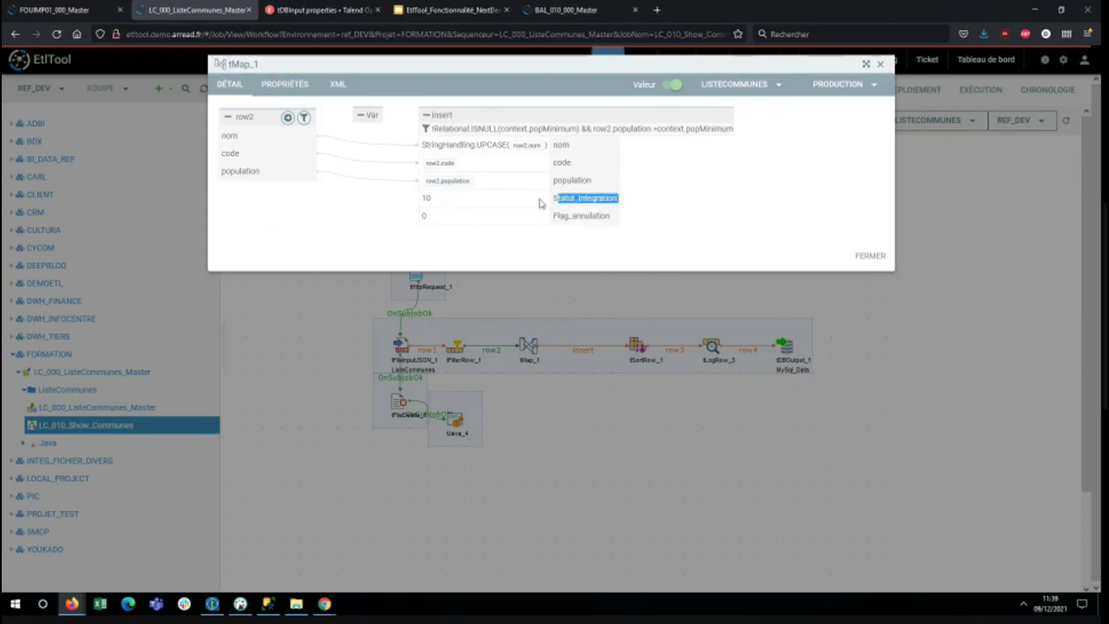
click(880, 63)
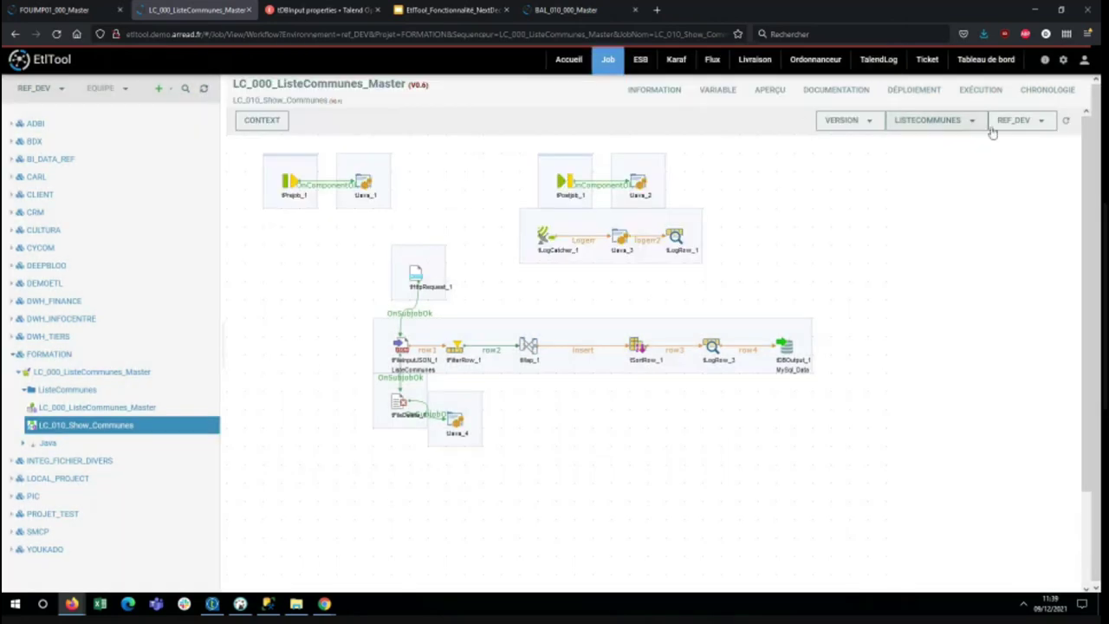
Step: Switch the LC_010_Show_Communes workflow to REF_MCO, inspect the insert output of tMap_1 there and close its details
click(1020, 123)
click(992, 241)
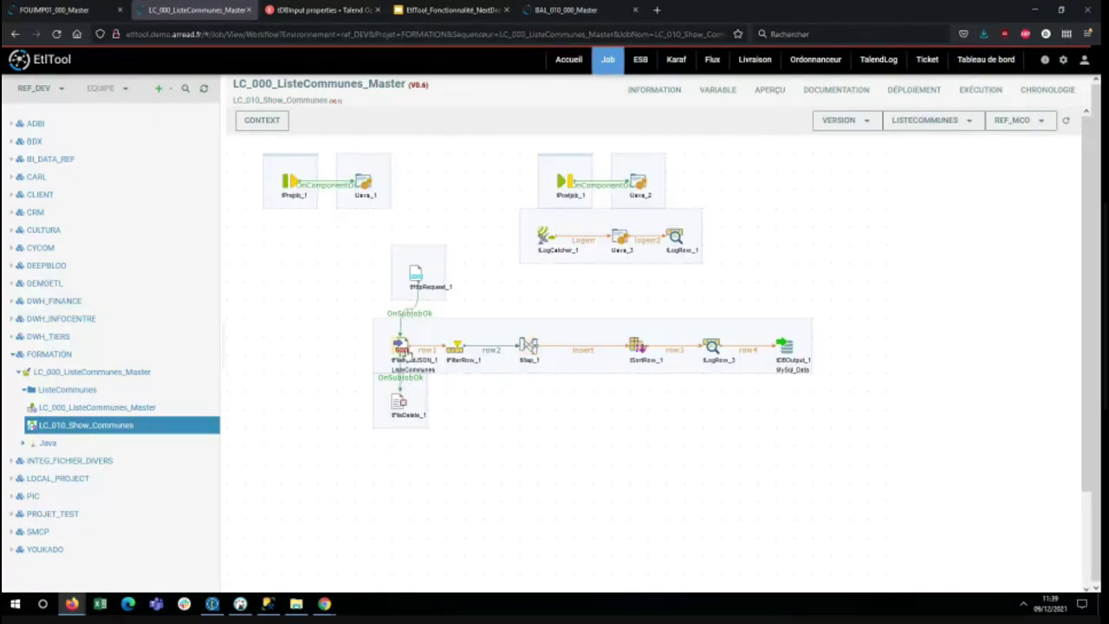
double_click(528, 355)
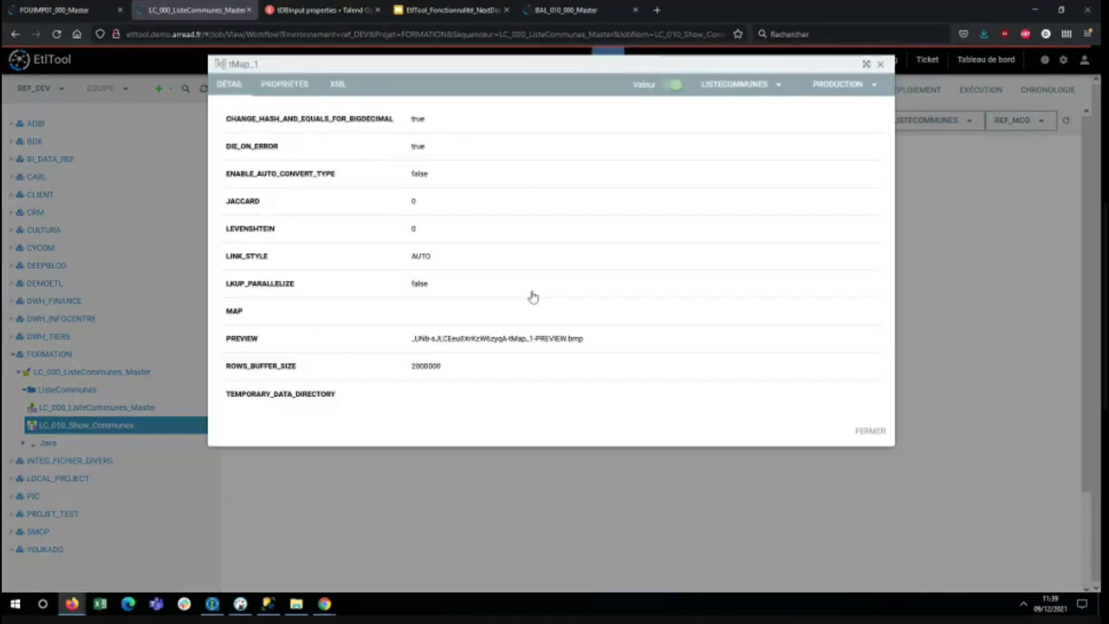
triple_click(452, 206)
click(495, 228)
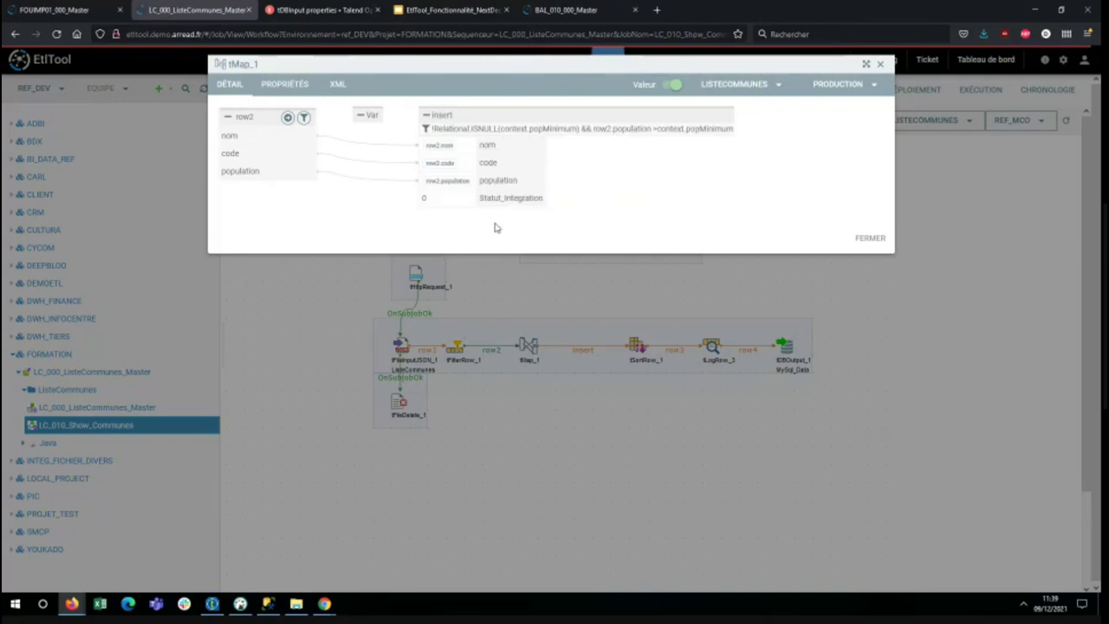
triple_click(392, 204)
click(423, 203)
click(880, 64)
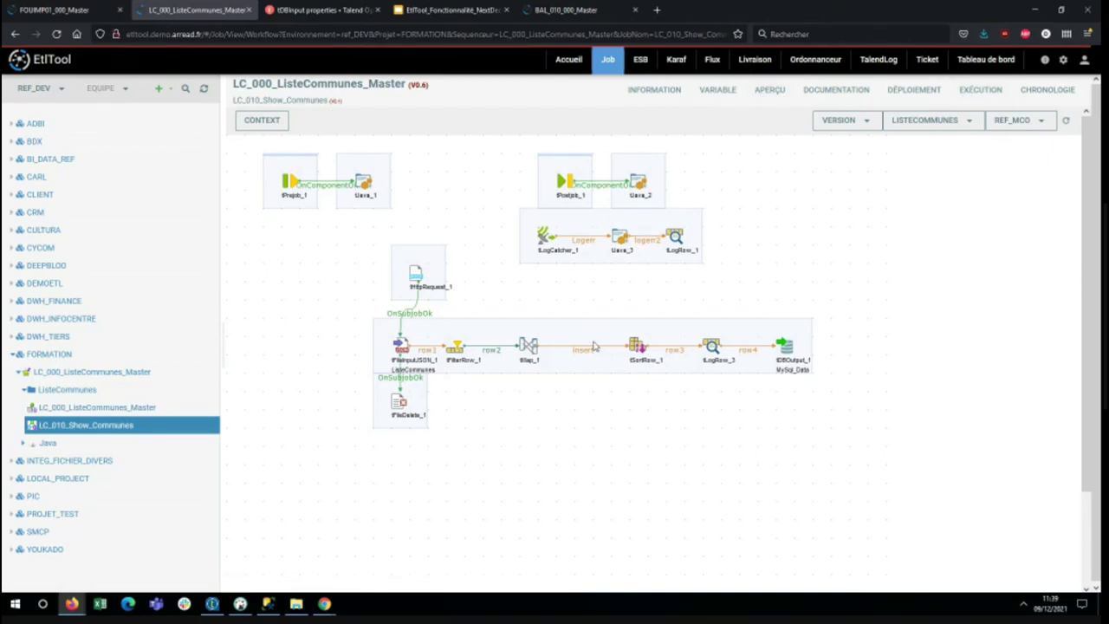
Step: Review the deployment diagram, open the job's executions and launch the ListeCommunes interface in Production
click(912, 91)
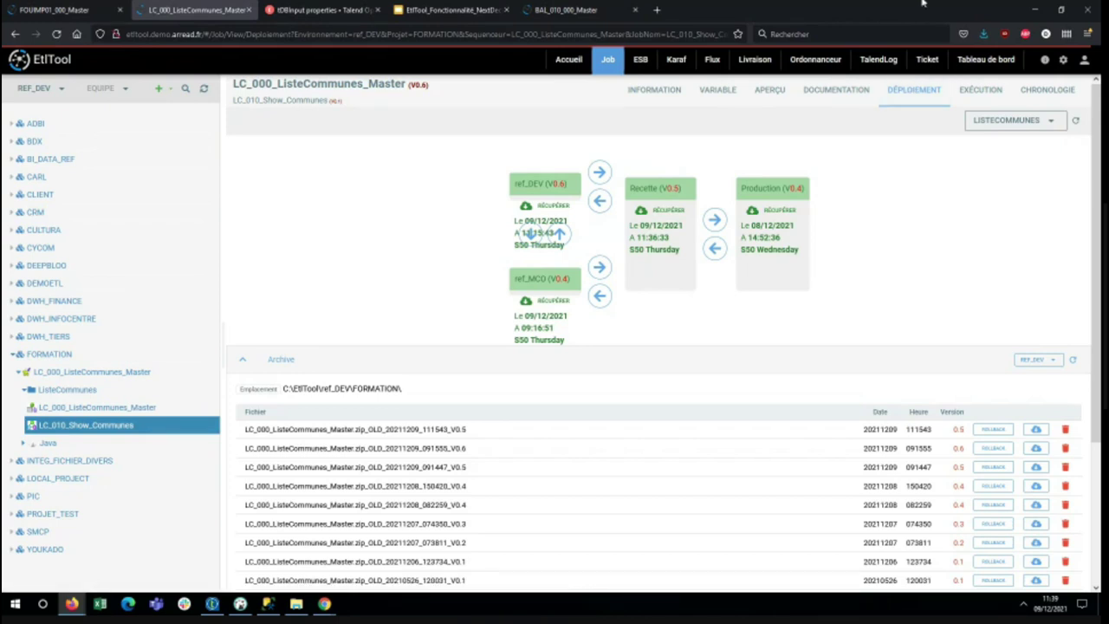
click(982, 91)
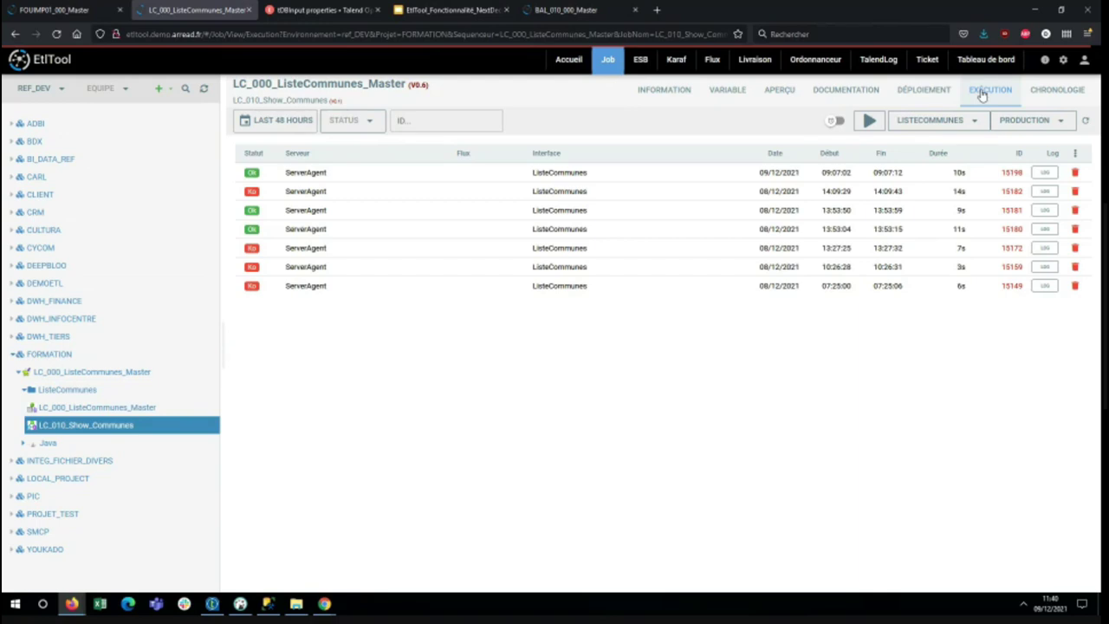
click(869, 120)
click(654, 208)
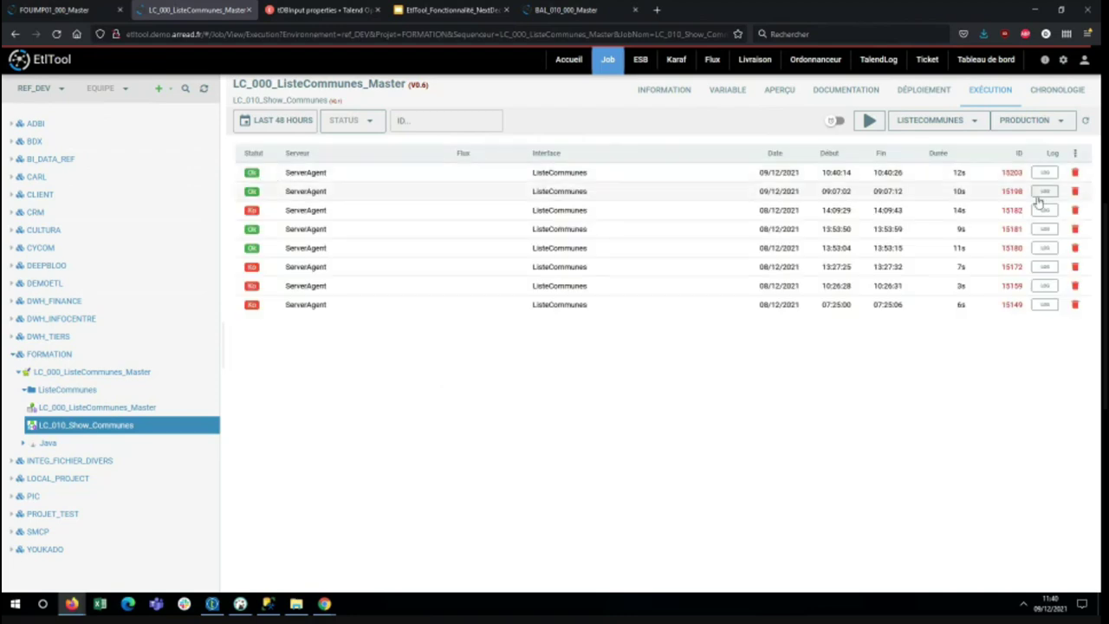
Step: Open the newest Production execution, load its ExecLog and read the process header, launch command and loaded context variables
click(250, 174)
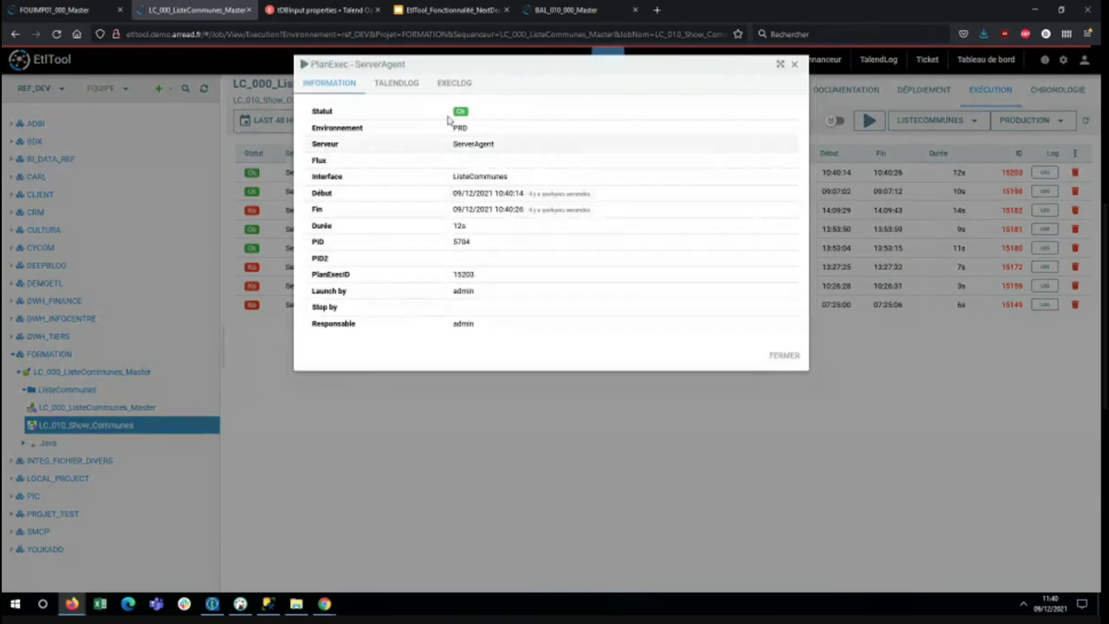
click(449, 86)
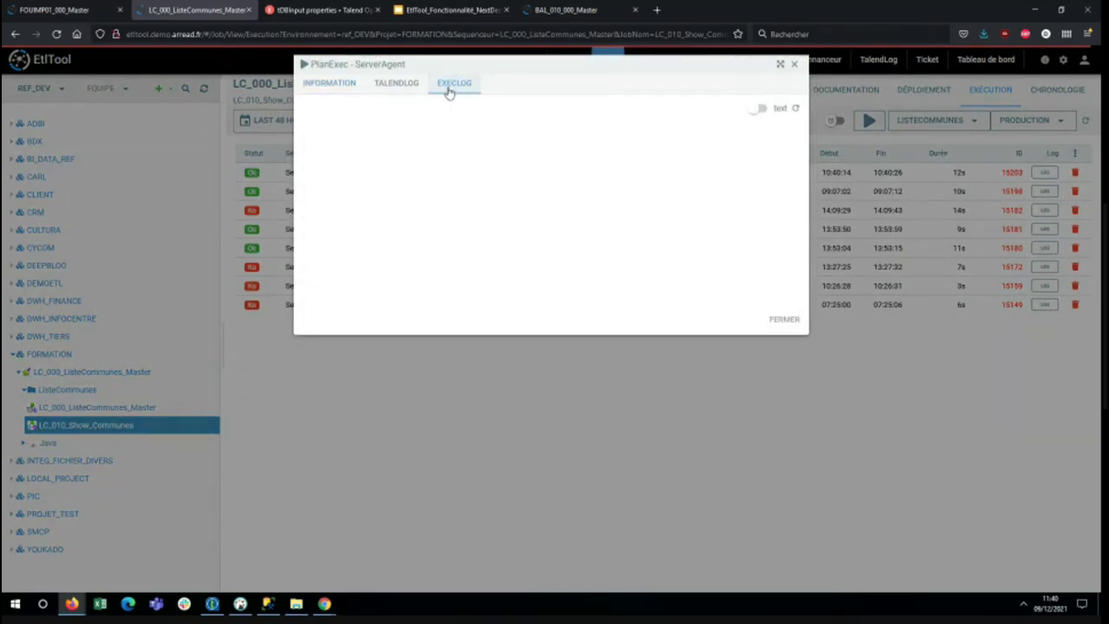
click(797, 111)
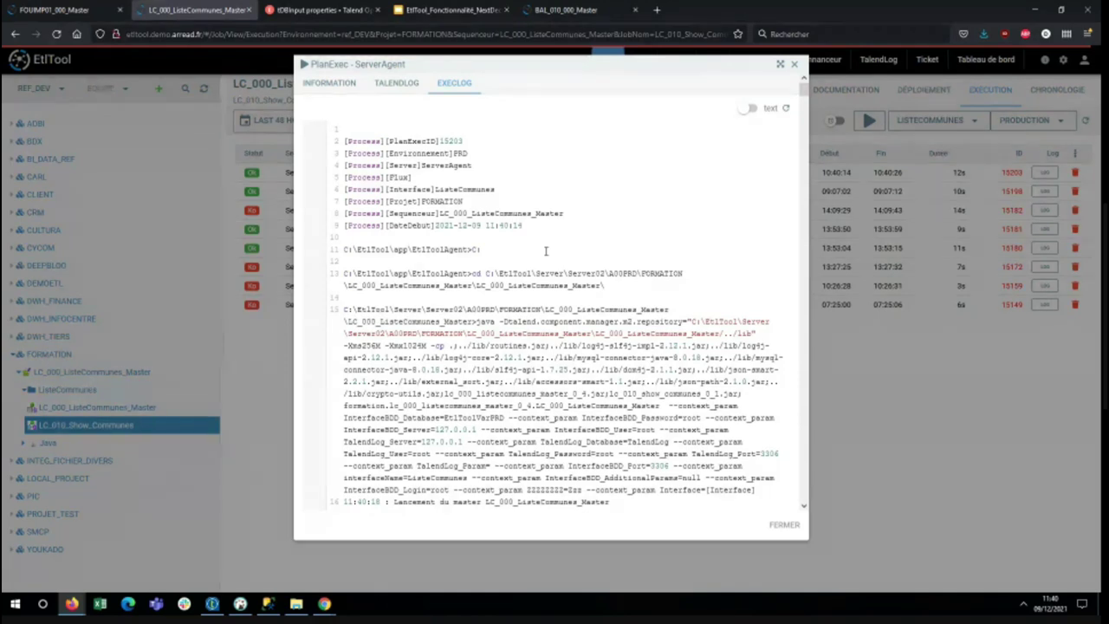
drag(546, 251, 347, 130)
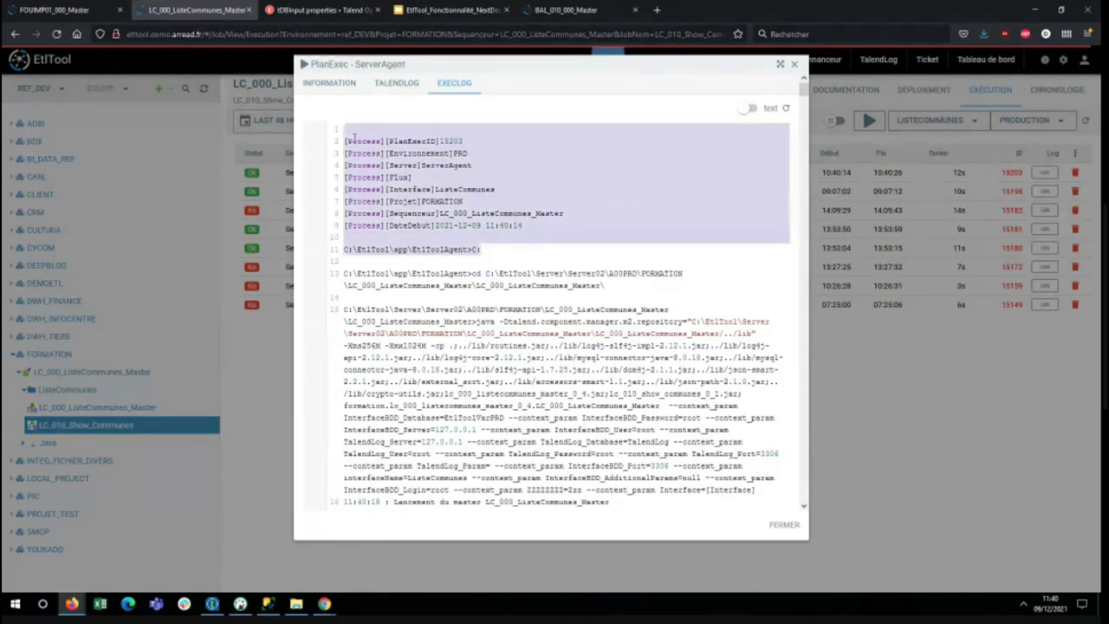
click(521, 224)
scroll(520, 242, down, 3)
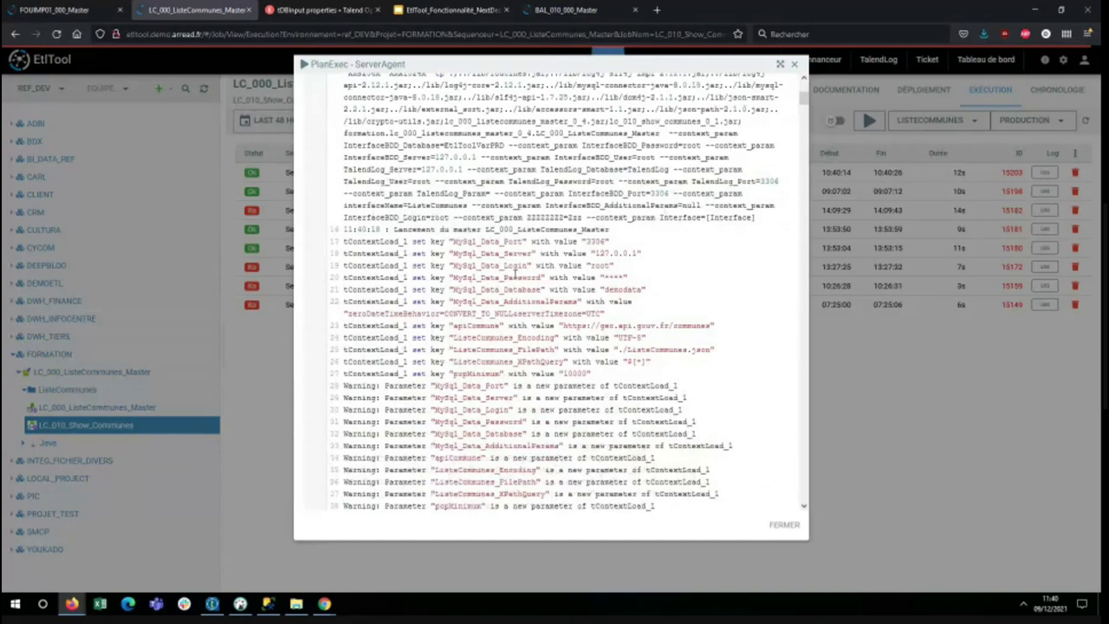
scroll(517, 274, down, 2)
scroll(517, 274, down, 2)
scroll(517, 273, up, 1)
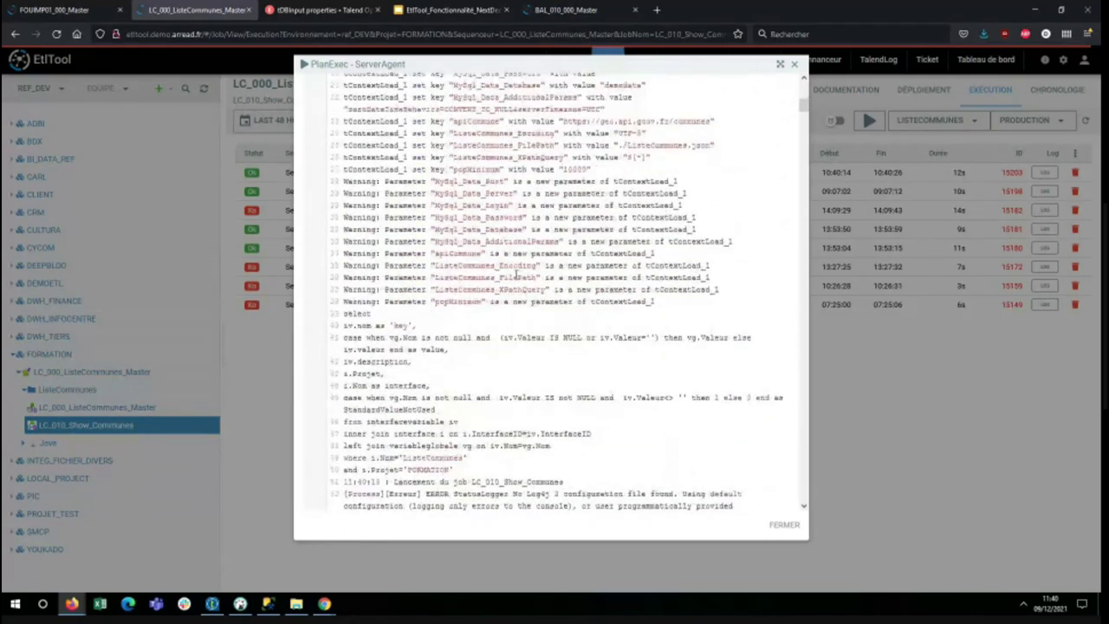
scroll(541, 248, up, 1)
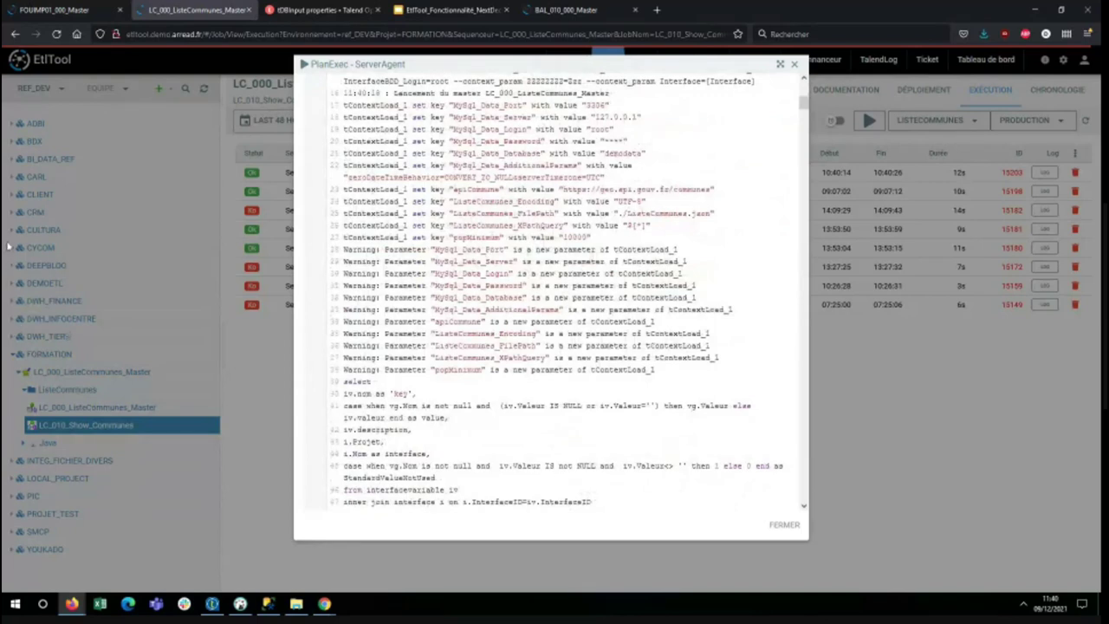
Step: Highlight the context loading messages, the variable SELECT query and the first commune rows in the execution log
drag(353, 93, 430, 364)
scroll(430, 364, down, 4)
drag(345, 176, 457, 345)
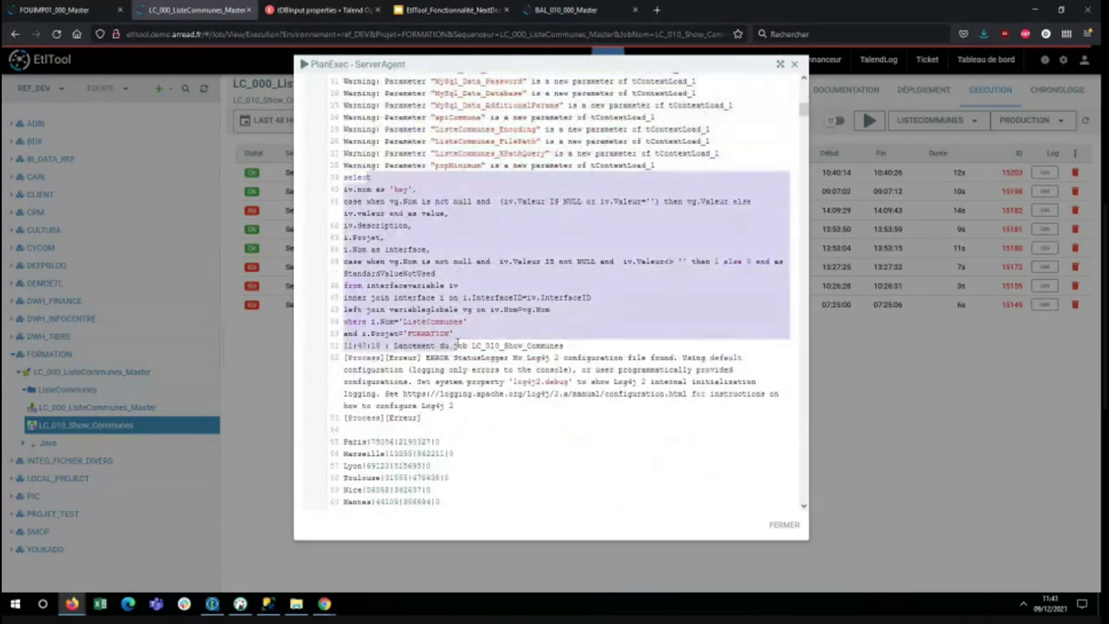
click(457, 343)
scroll(458, 344, down, 3)
drag(345, 281, 500, 470)
Step: Look through the remaining commune rows down to the log's end and exit code, and close the execution details
scroll(500, 471, down, 6)
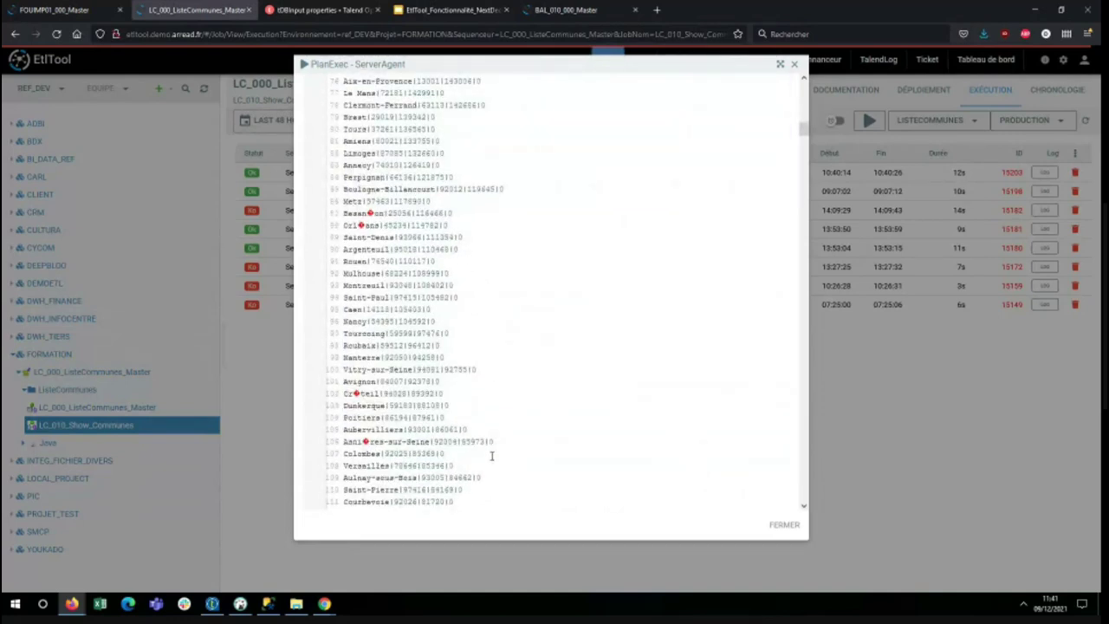
scroll(491, 457, down, 15)
scroll(489, 457, down, 15)
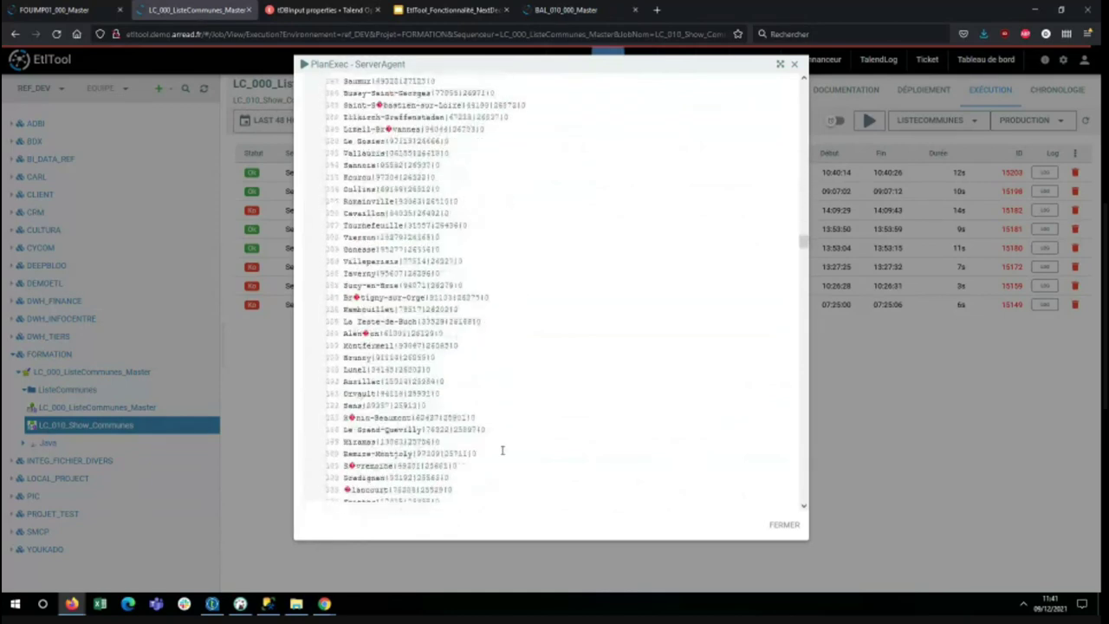
scroll(503, 450, down, 20)
scroll(513, 447, down, 20)
scroll(804, 360, down, 3)
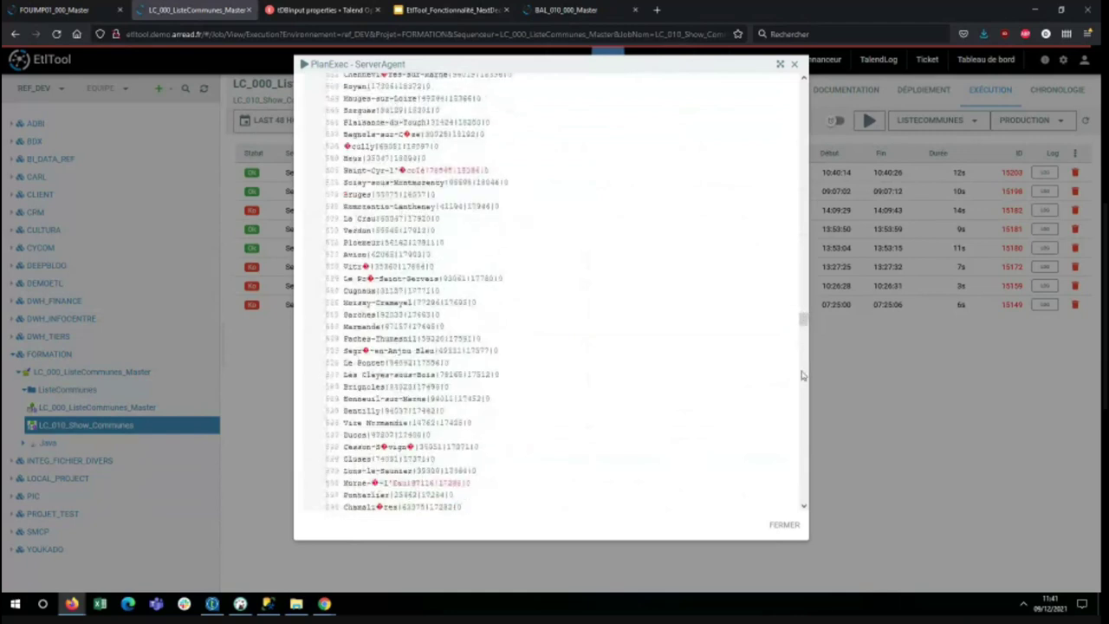
drag(803, 321, 791, 507)
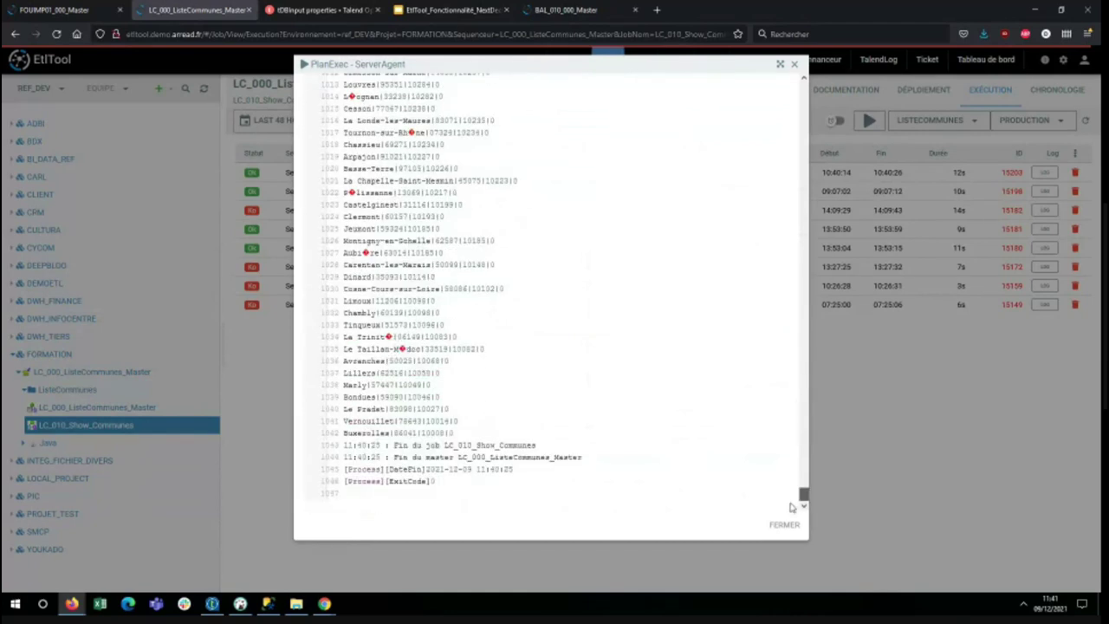
click(783, 525)
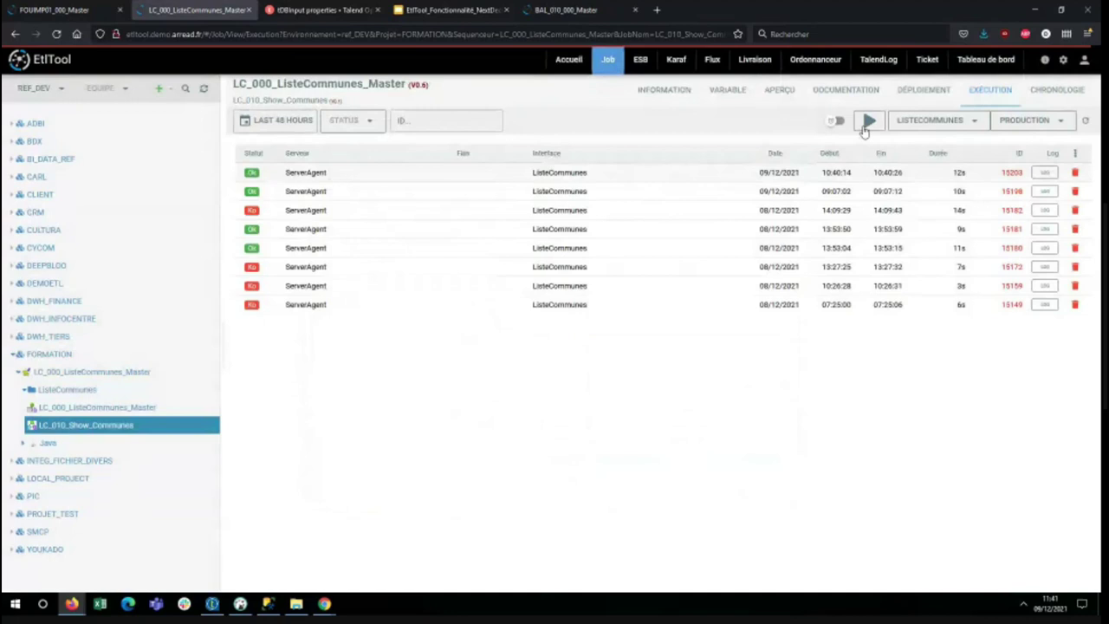
Step: In the job's Production variables, set popMinimum to 100000
click(728, 90)
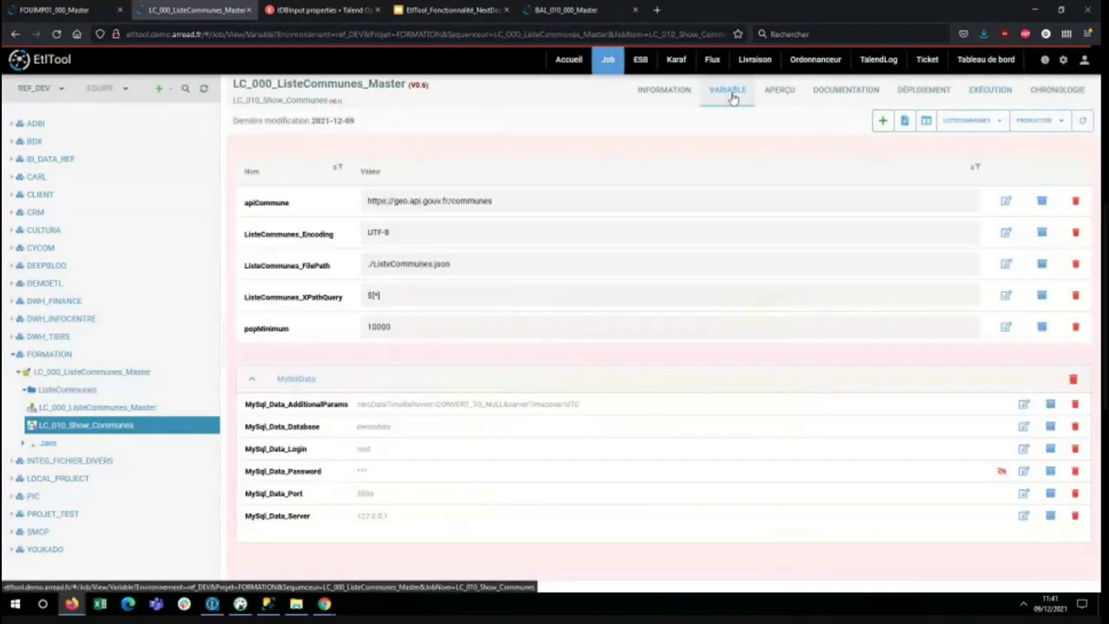
click(419, 326)
text(0)
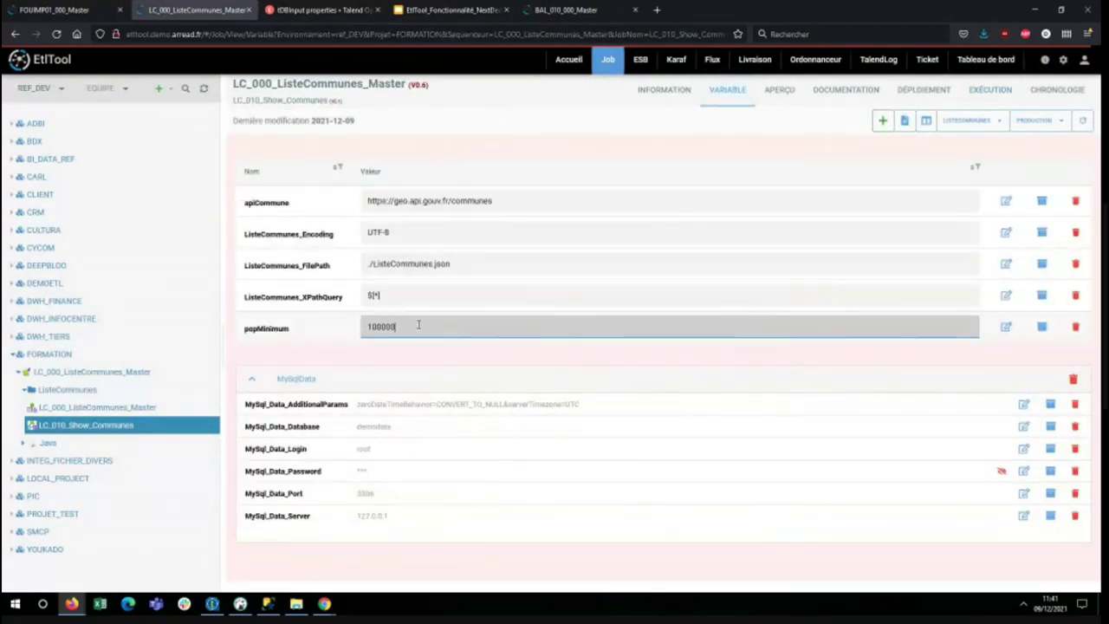
Step: Validate the popMinimum value and launch a new Production execution of the ListeCommunes interface
key(Return)
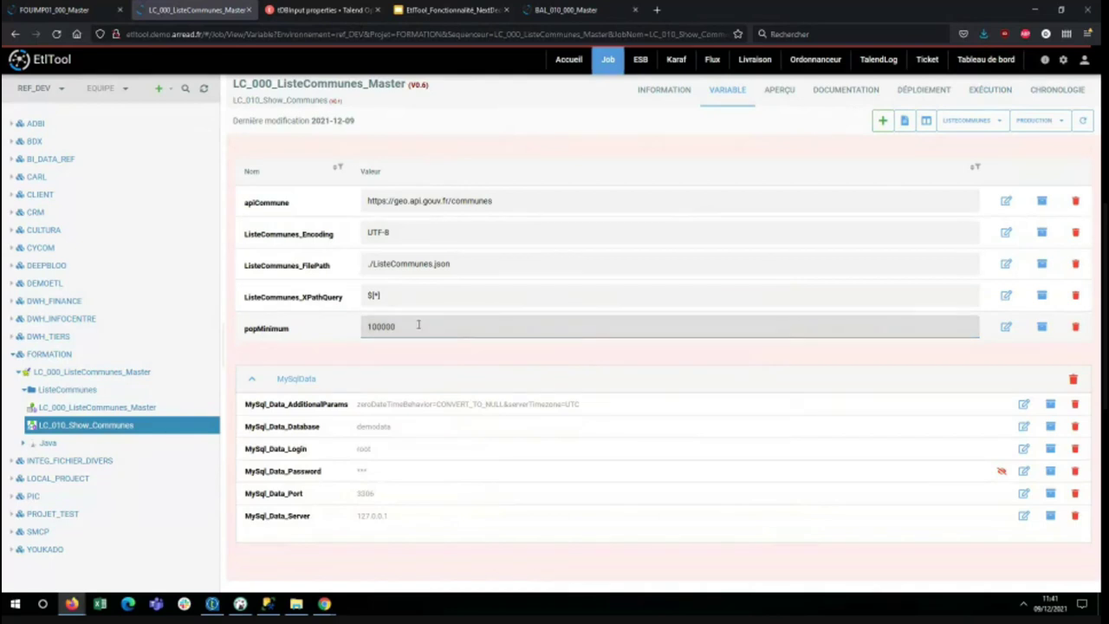
click(991, 89)
click(869, 122)
click(666, 203)
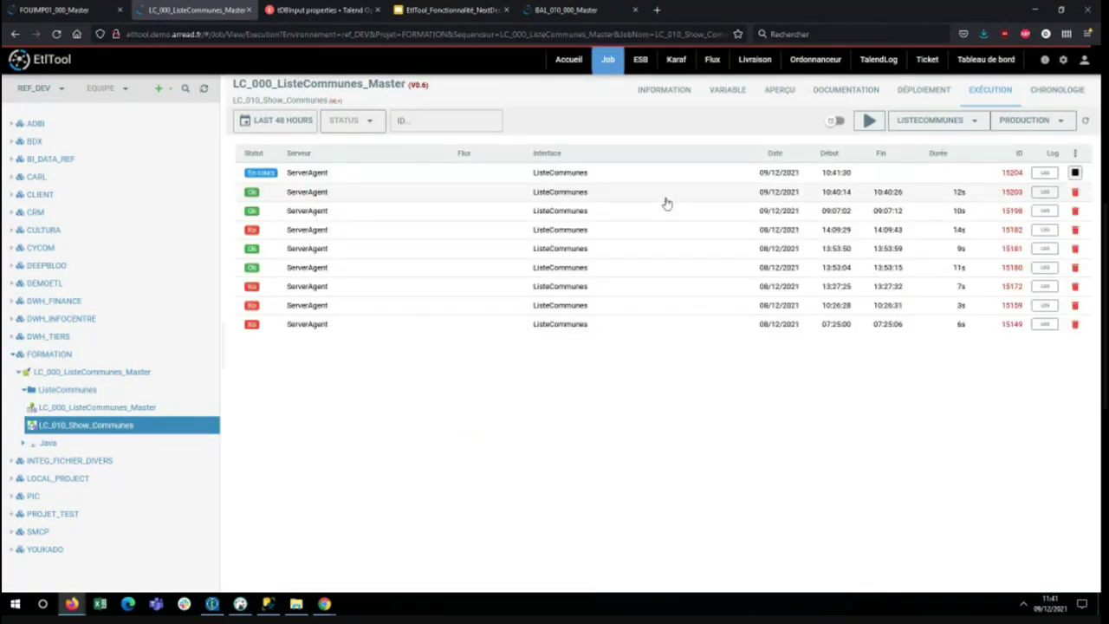
Step: Refresh the execution list, open the newest run's ExecLog, reload it and read through to the end of the log
click(1088, 121)
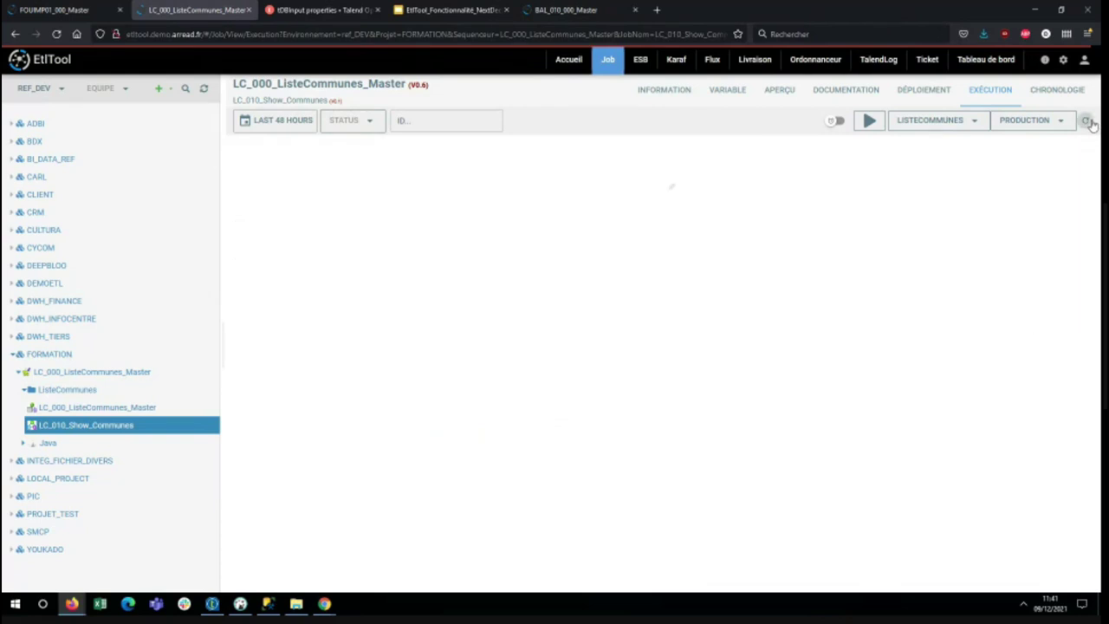
click(272, 174)
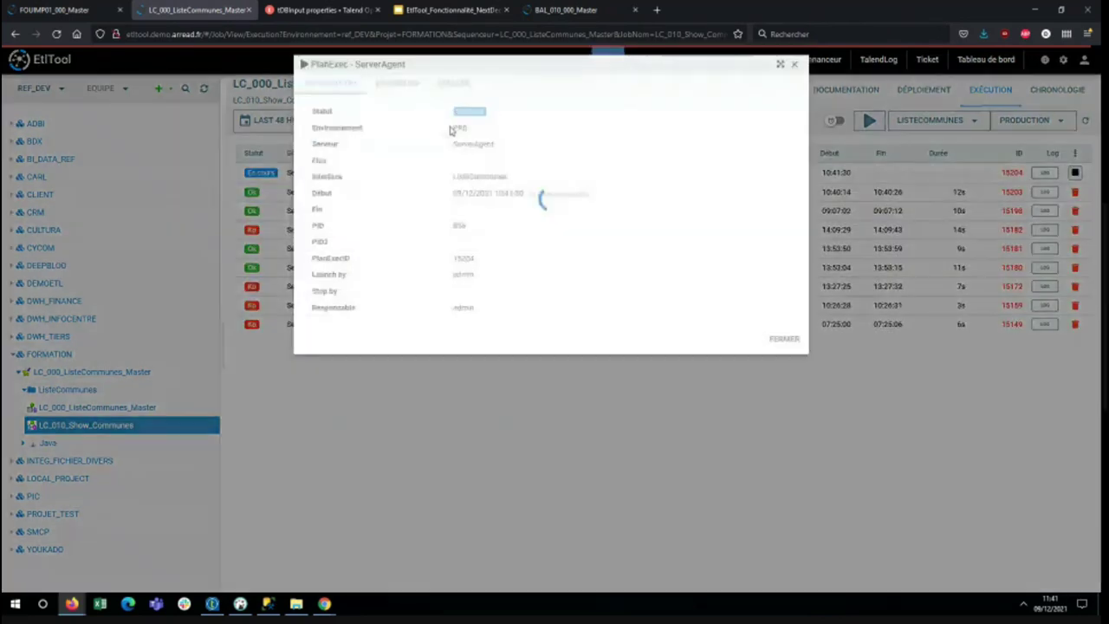
click(456, 82)
scroll(593, 219, down, 10)
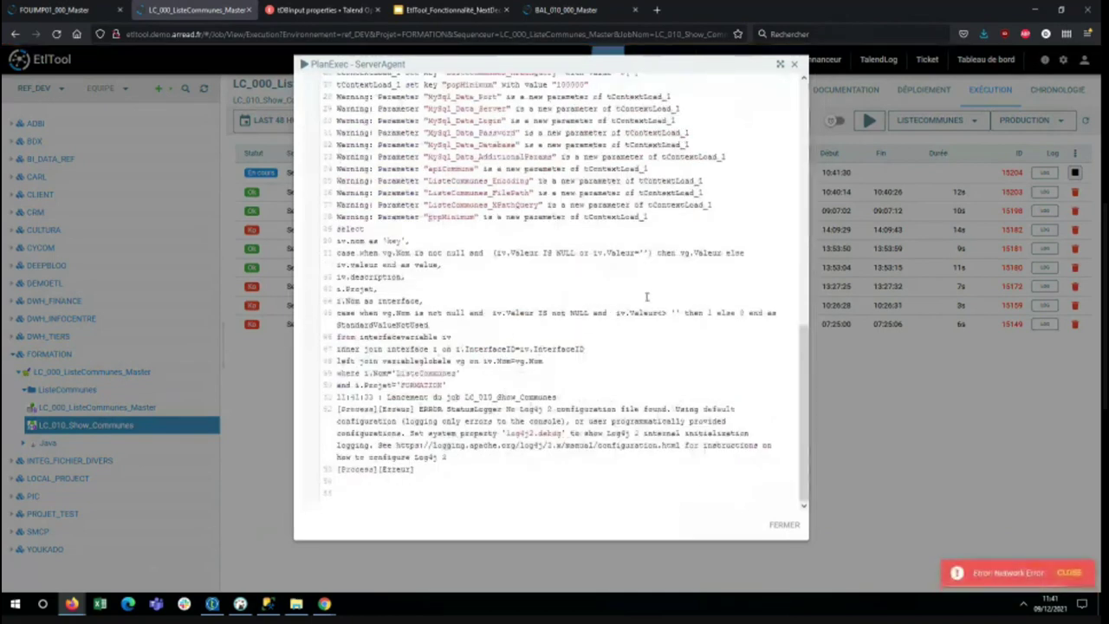
scroll(646, 298, up, 15)
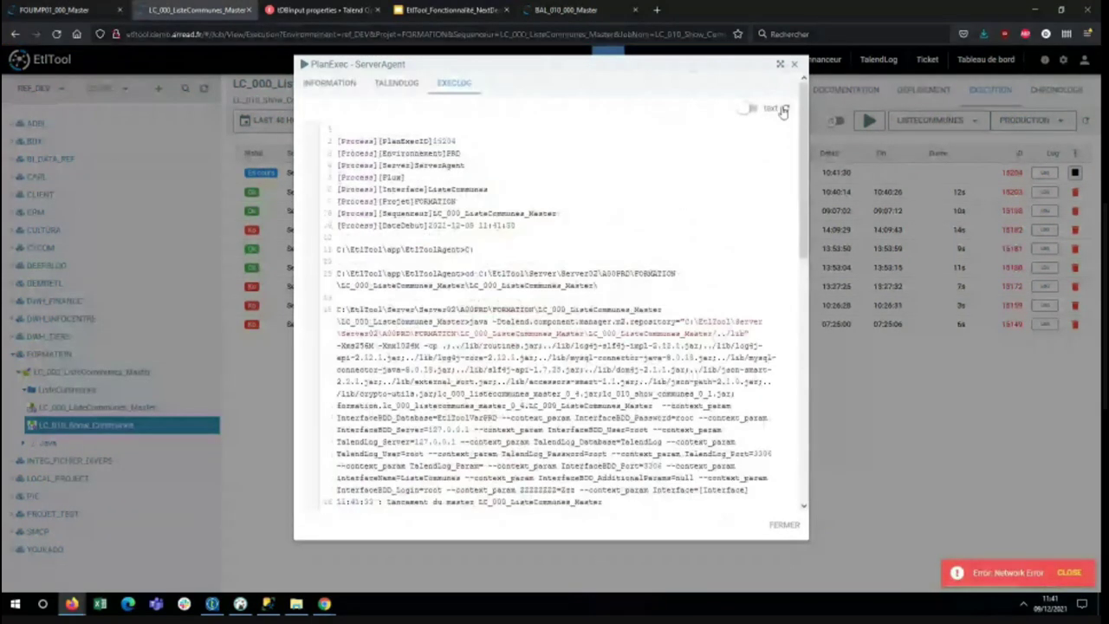
click(782, 111)
scroll(613, 254, down, 5)
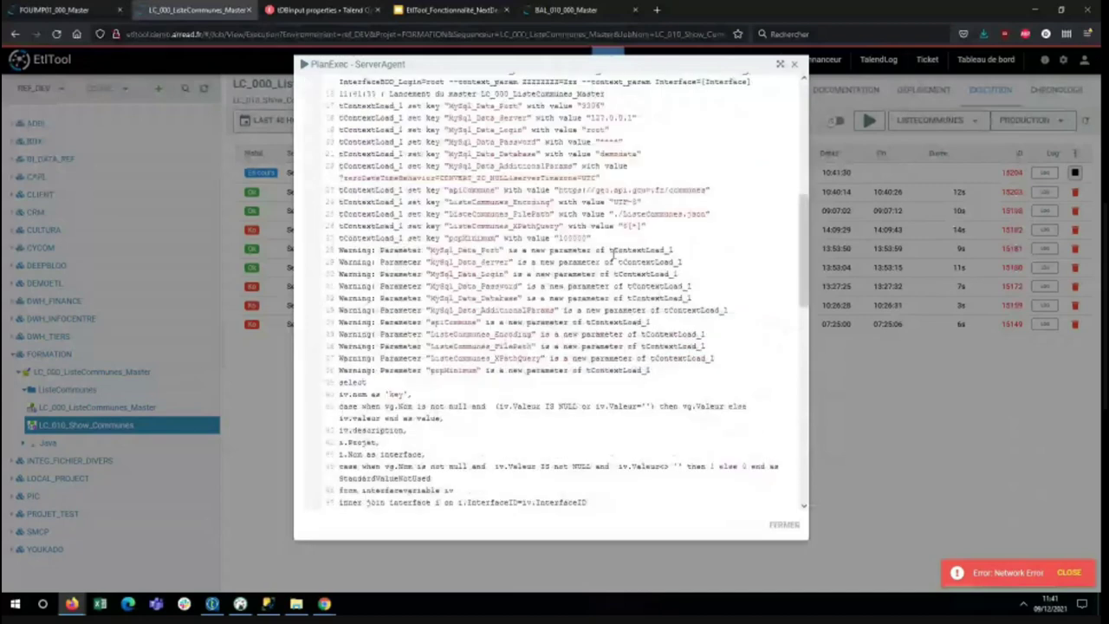
scroll(577, 295, down, 15)
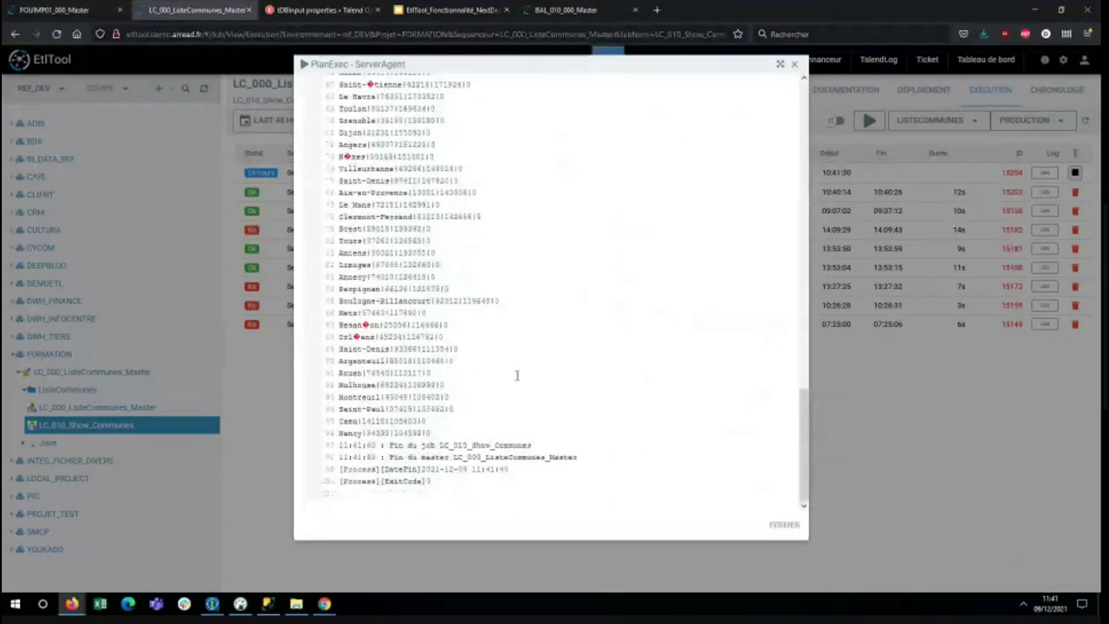
Step: Highlight the commune rows from Paris to Nancy in the execution log
drag(453, 433, 382, 346)
scroll(381, 346, up, 7)
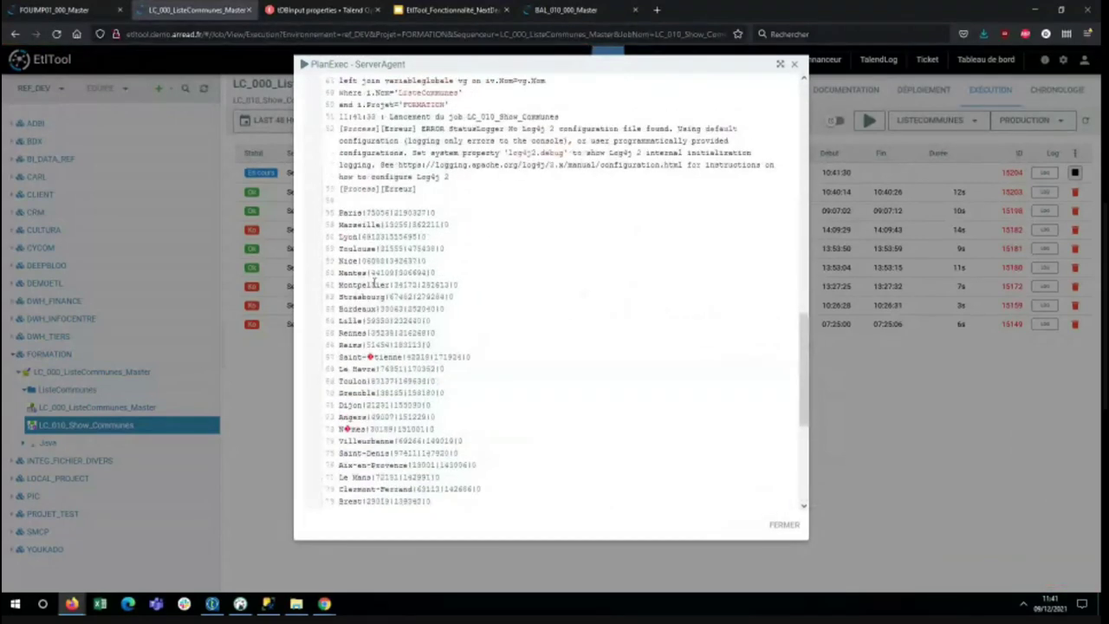
drag(343, 208, 429, 431)
scroll(422, 322, down, 7)
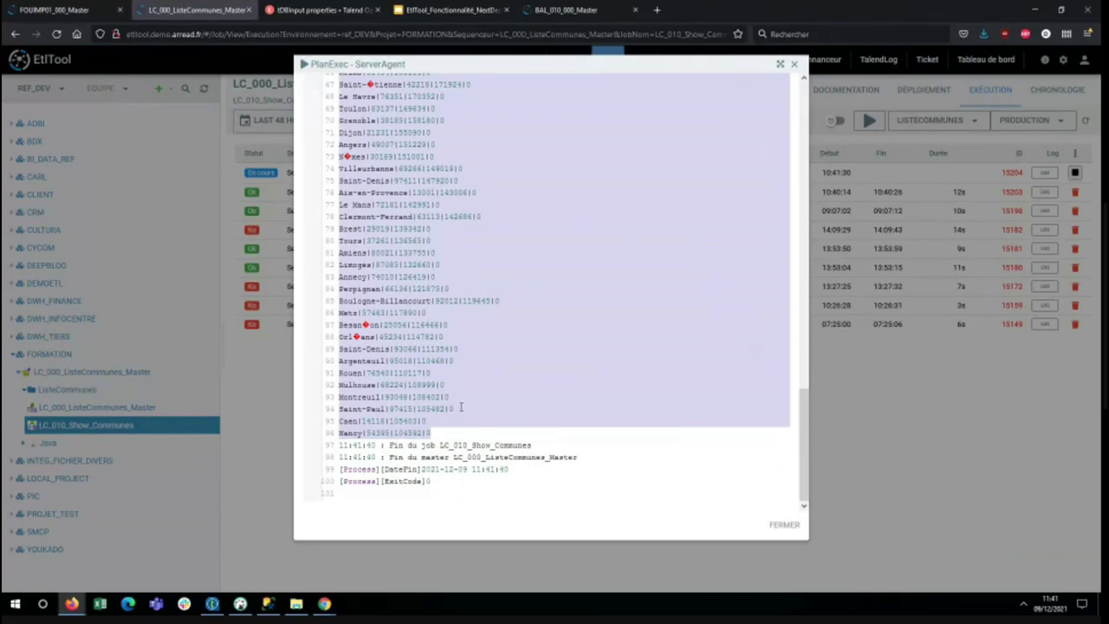
Step: Review the log's context loading and variable query, highlight the process header and launch command, and close the execution details
scroll(459, 390, up, 15)
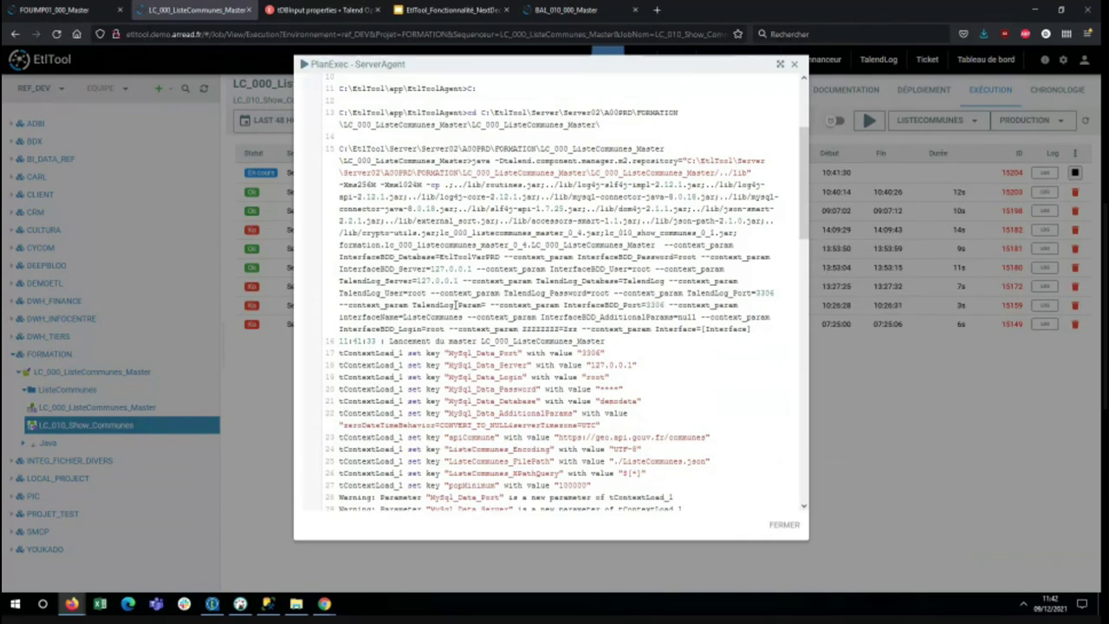
scroll(510, 319, down, 4)
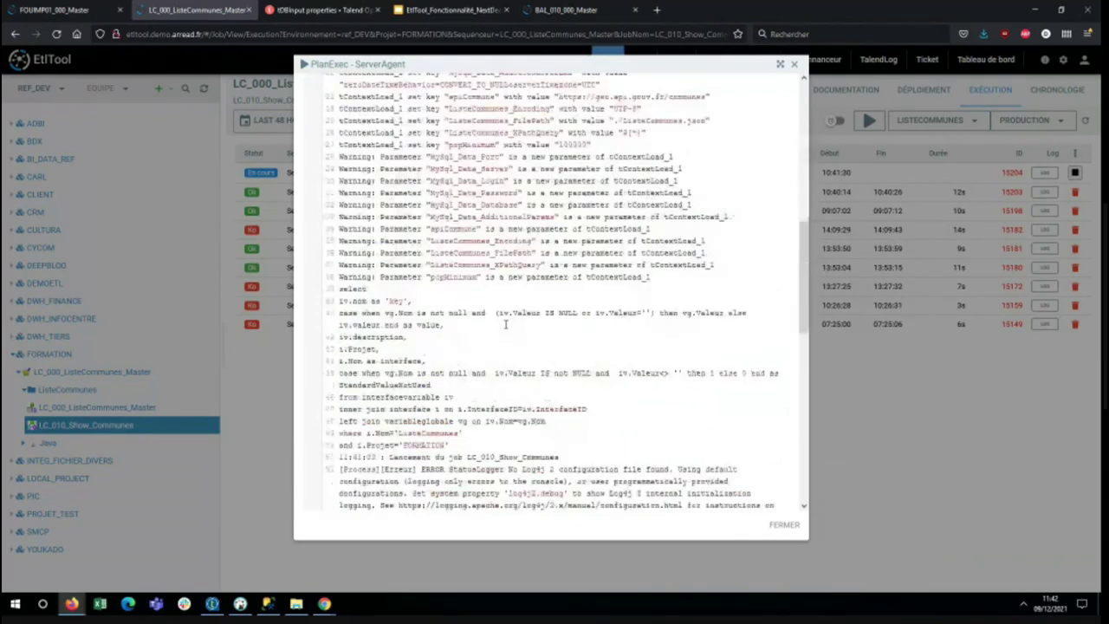
scroll(517, 327, up, 6)
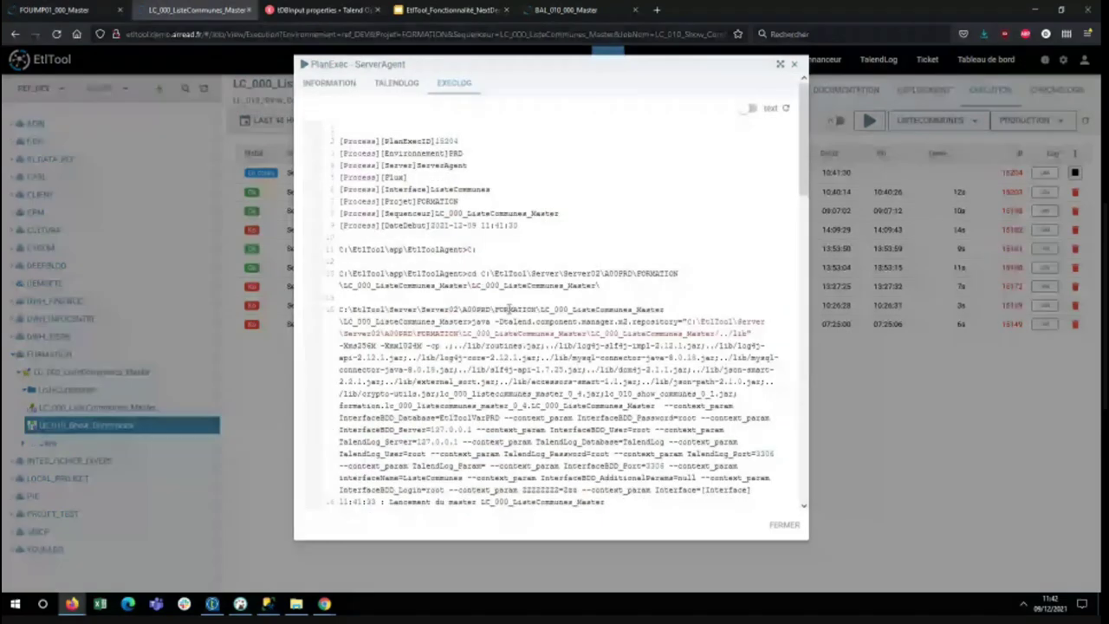
drag(447, 126, 615, 464)
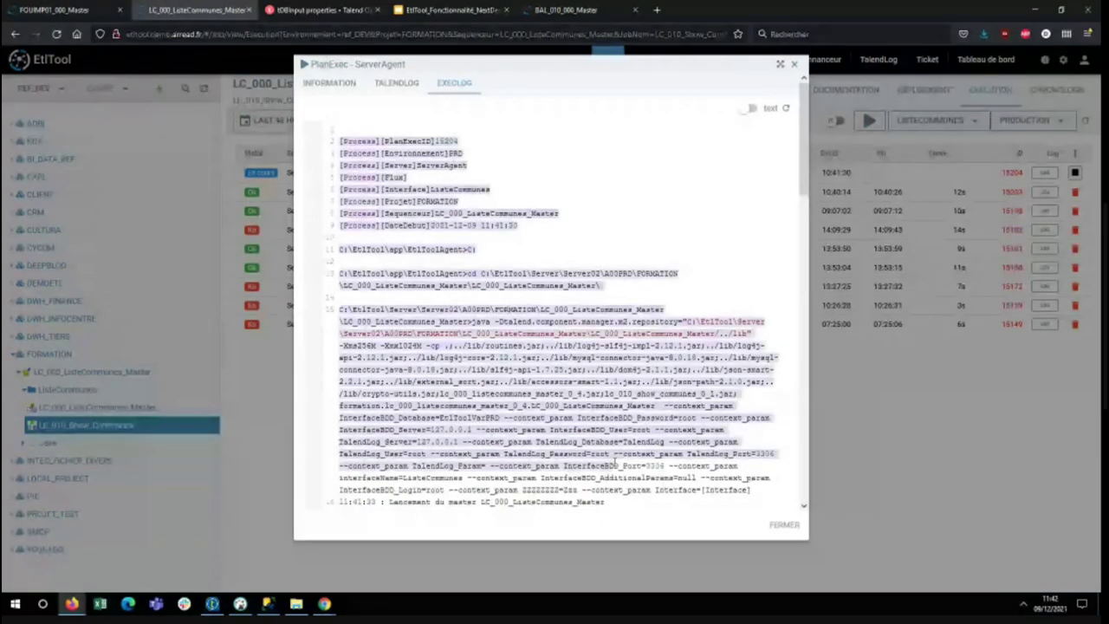
click(793, 64)
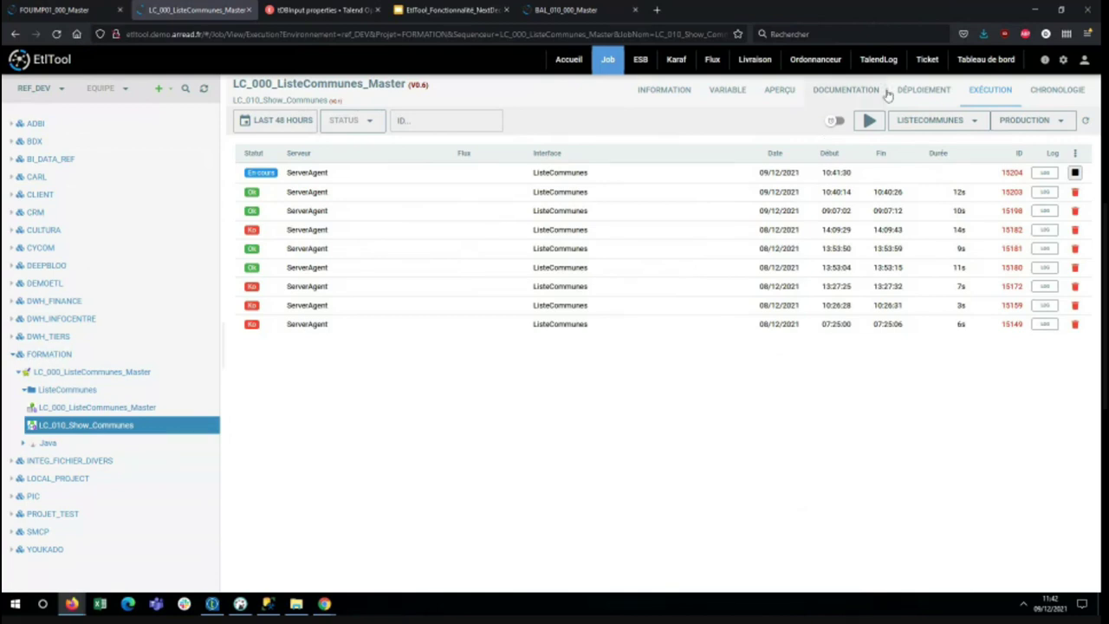
Step: Open TalendLog in a new browser tab and refresh its Production list
right_click(879, 60)
click(884, 64)
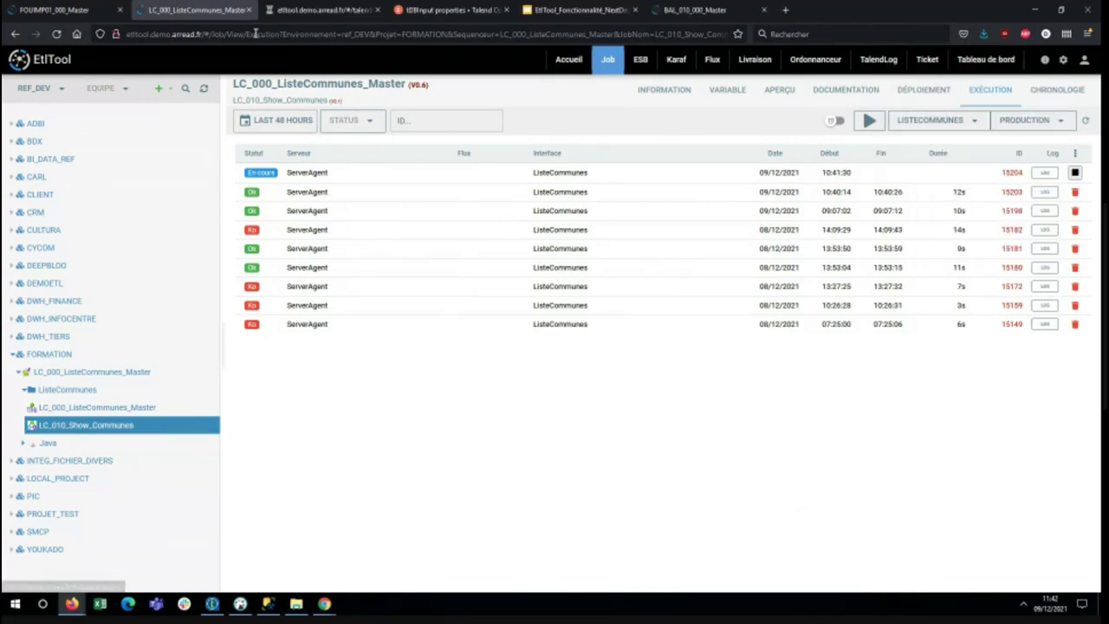
click(294, 10)
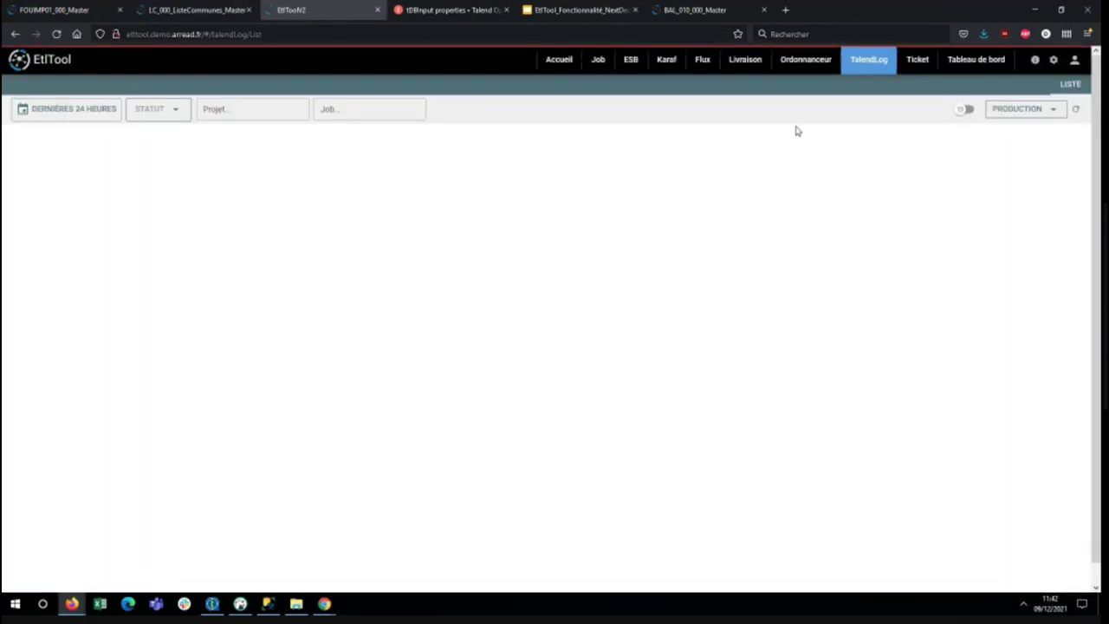
click(1076, 110)
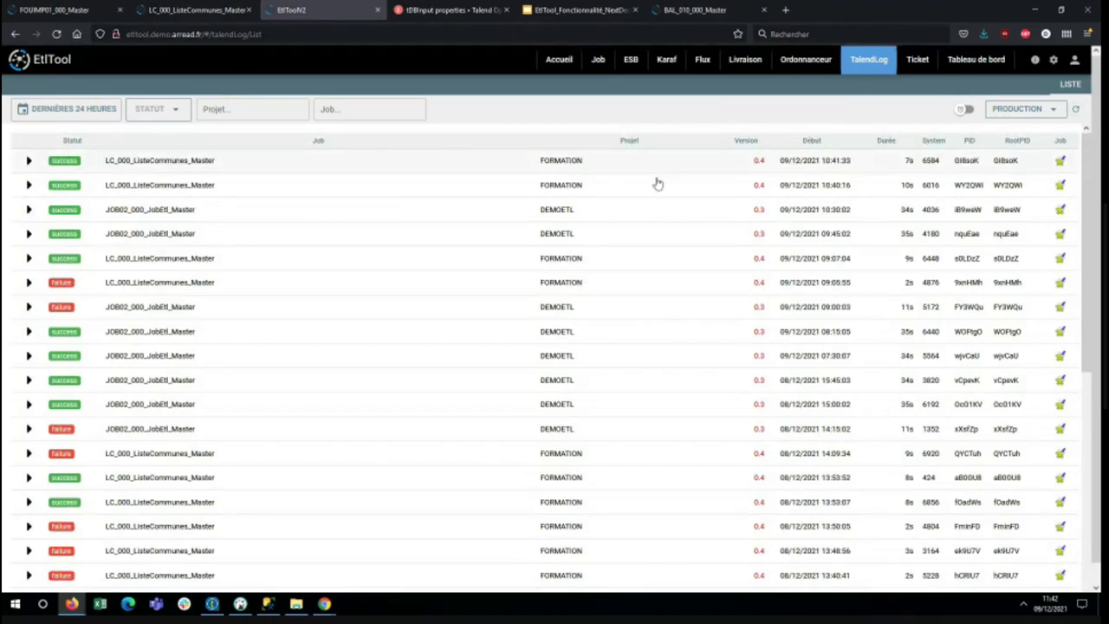
Step: Expand the newest LC_000_ListeCommunes_Master log entry, open the LC_010_Show_Communes run details and view its measures and errors
click(28, 161)
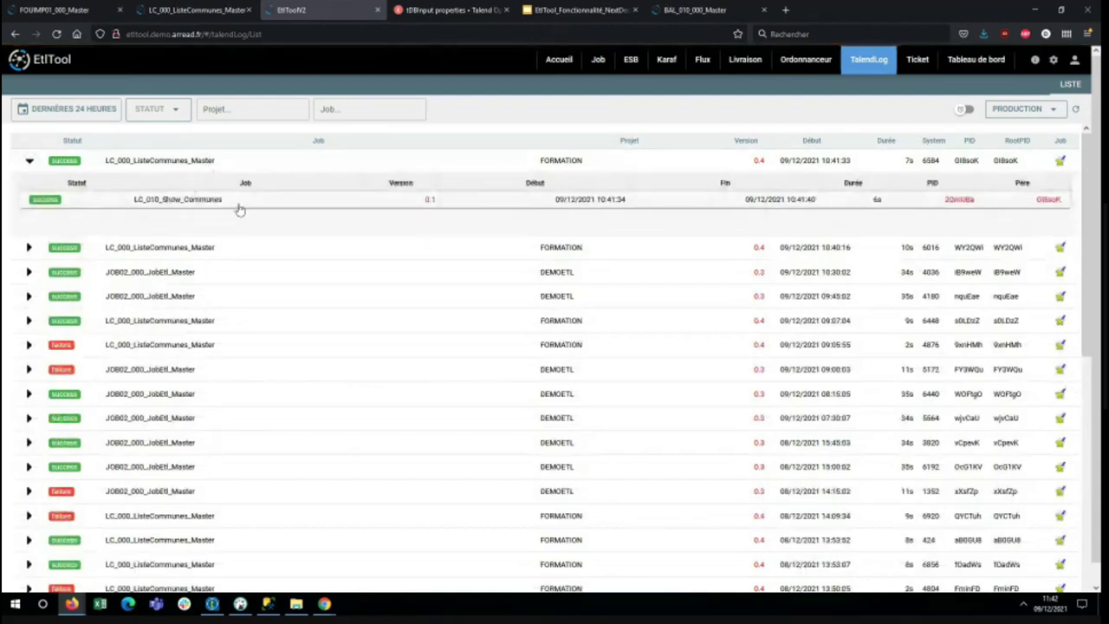
click(269, 219)
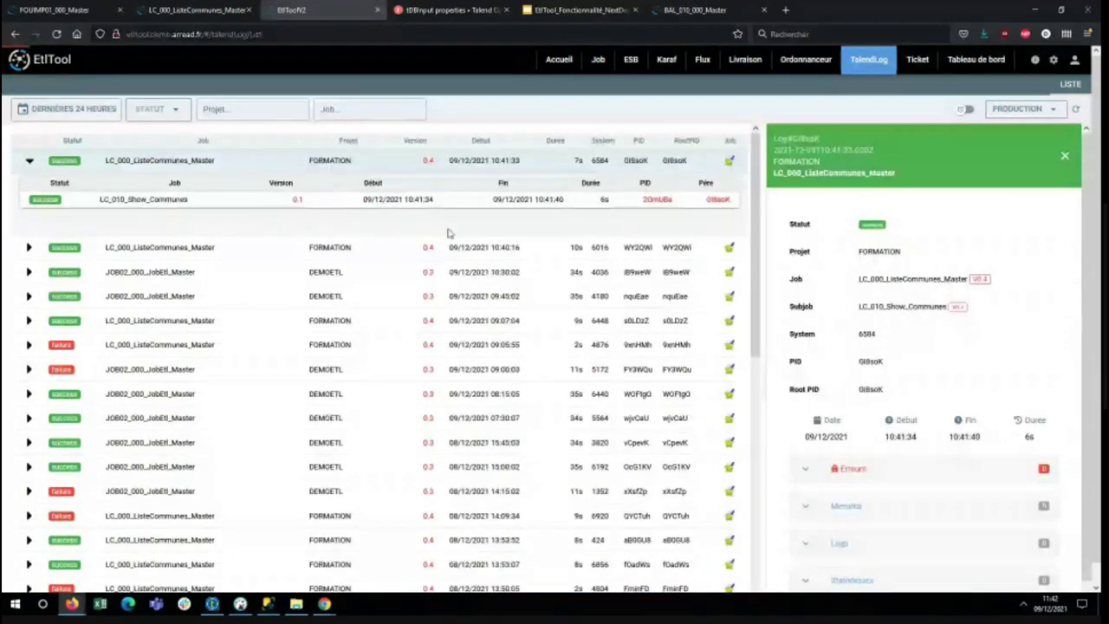
scroll(832, 486, down, 1)
click(832, 493)
scroll(806, 528, down, 1)
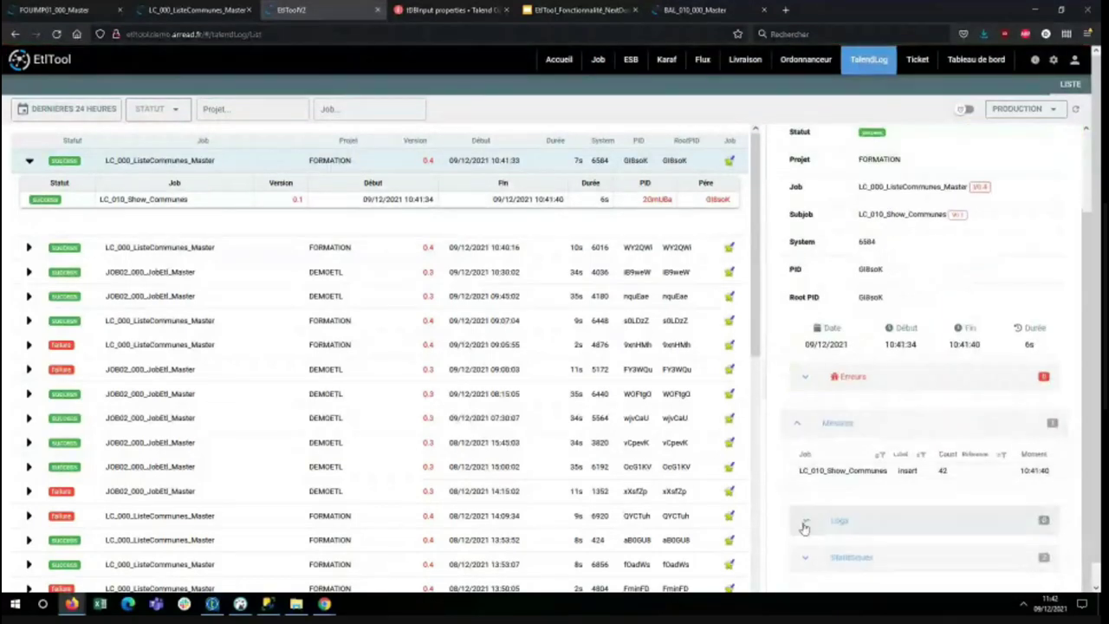
click(811, 383)
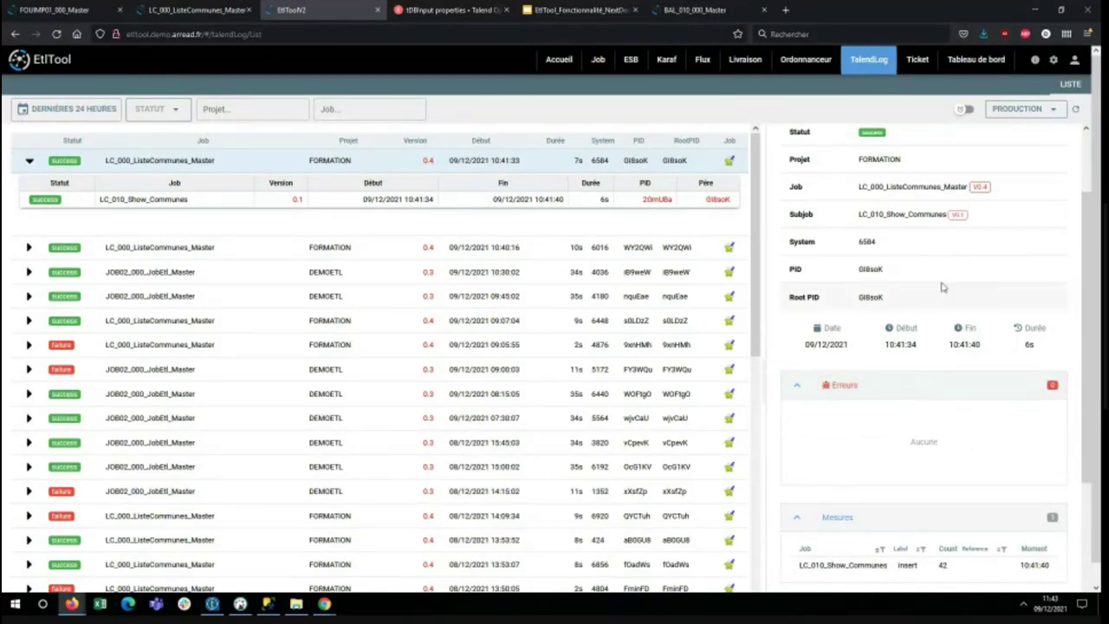
Step: Open the information page of the LC_000_ListeCommunes_Master job in the FORMATION project
click(599, 60)
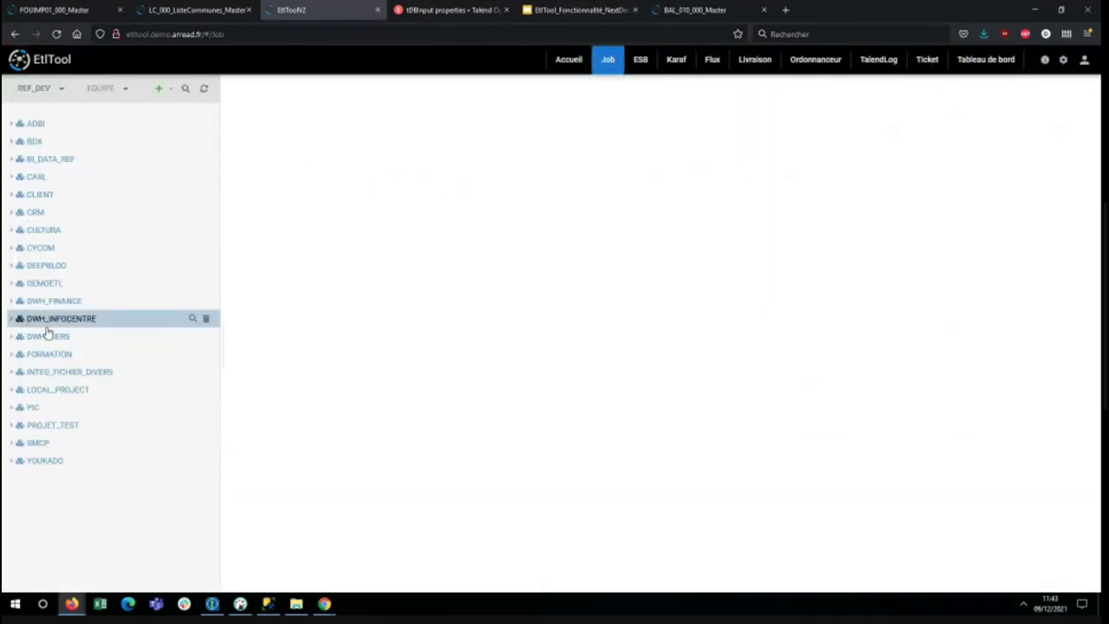
click(49, 354)
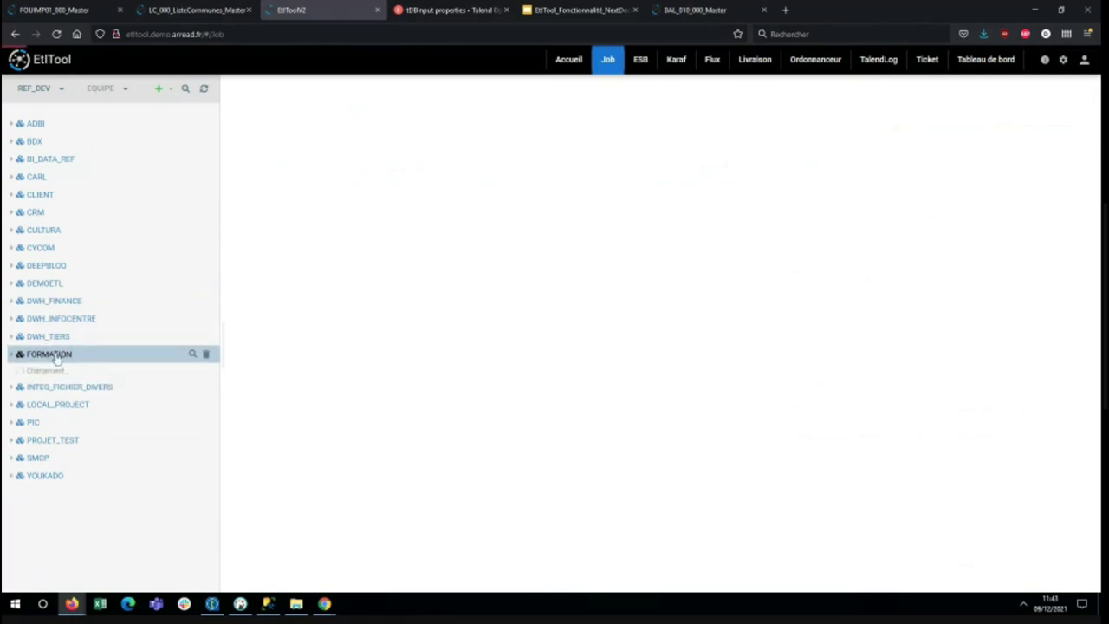
click(91, 373)
click(78, 407)
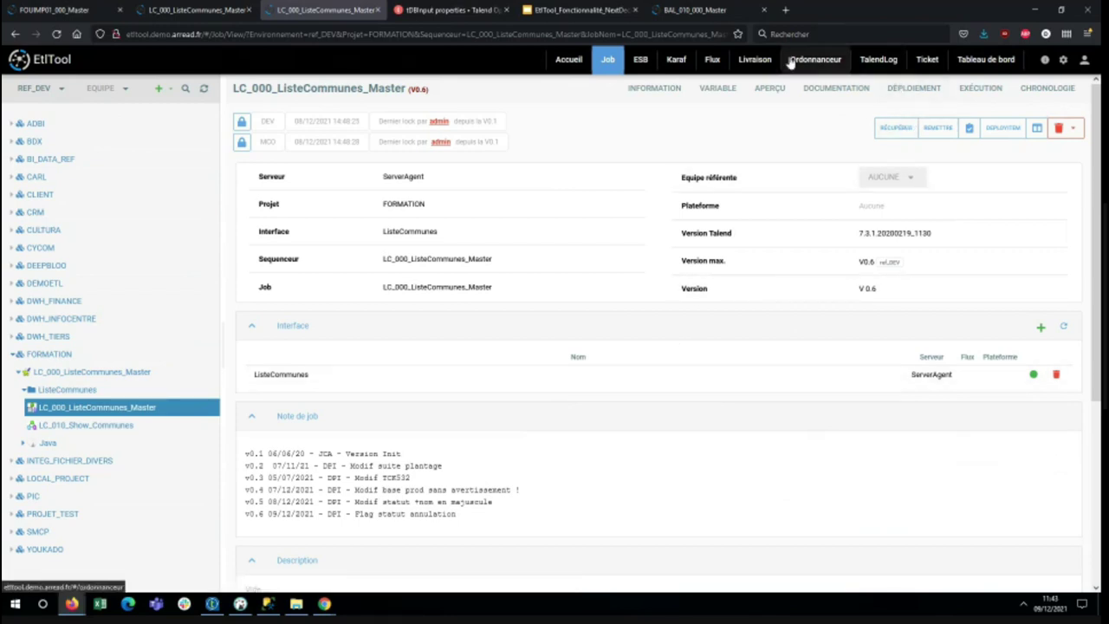
Step: View the LC_000_ListeCommunes component's details in the FluxNew flow diagram, close them and open the diagram for editing
click(712, 60)
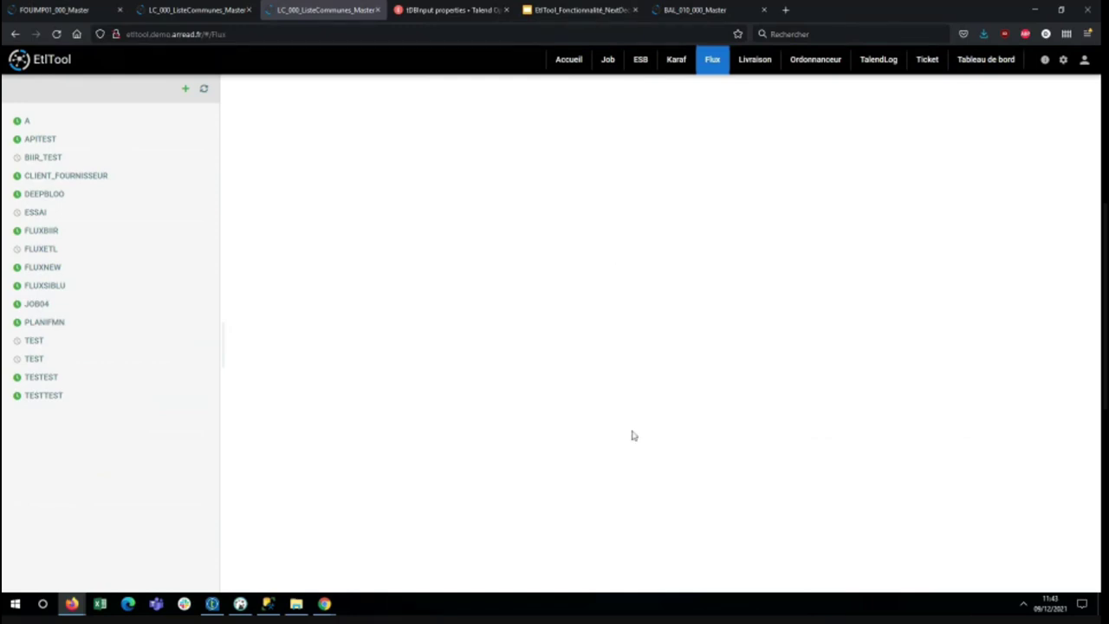
click(28, 268)
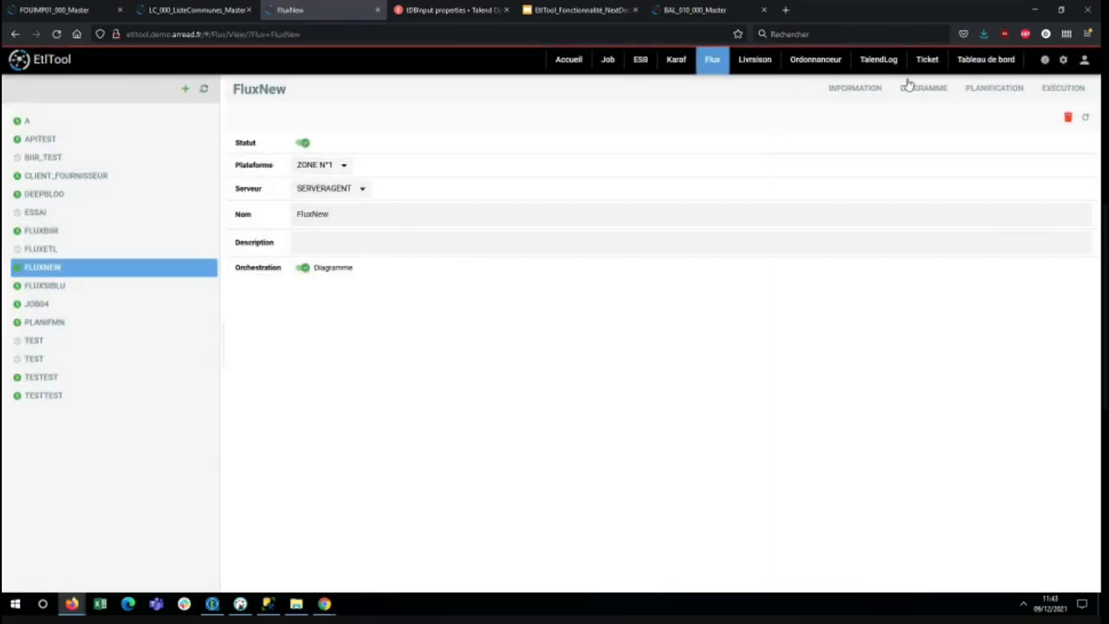
click(919, 90)
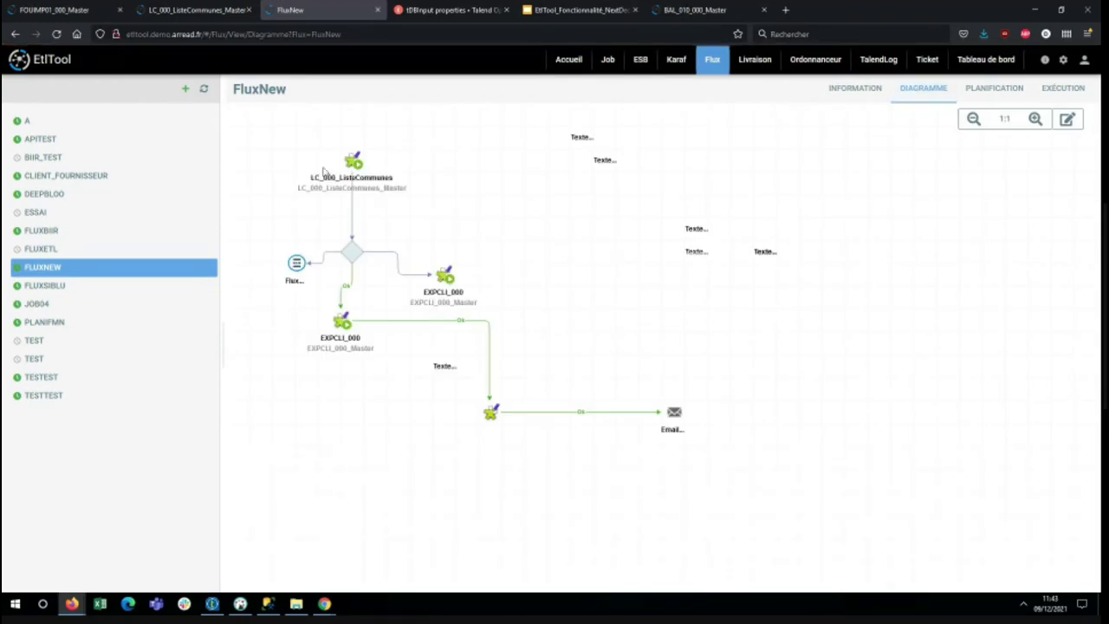
double_click(352, 163)
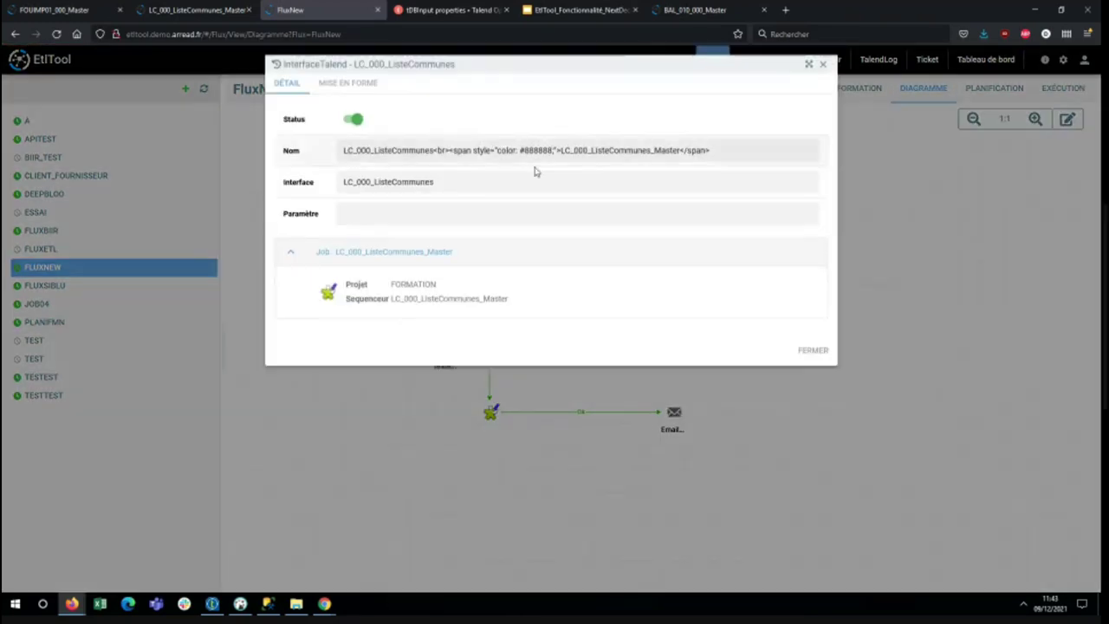
click(822, 65)
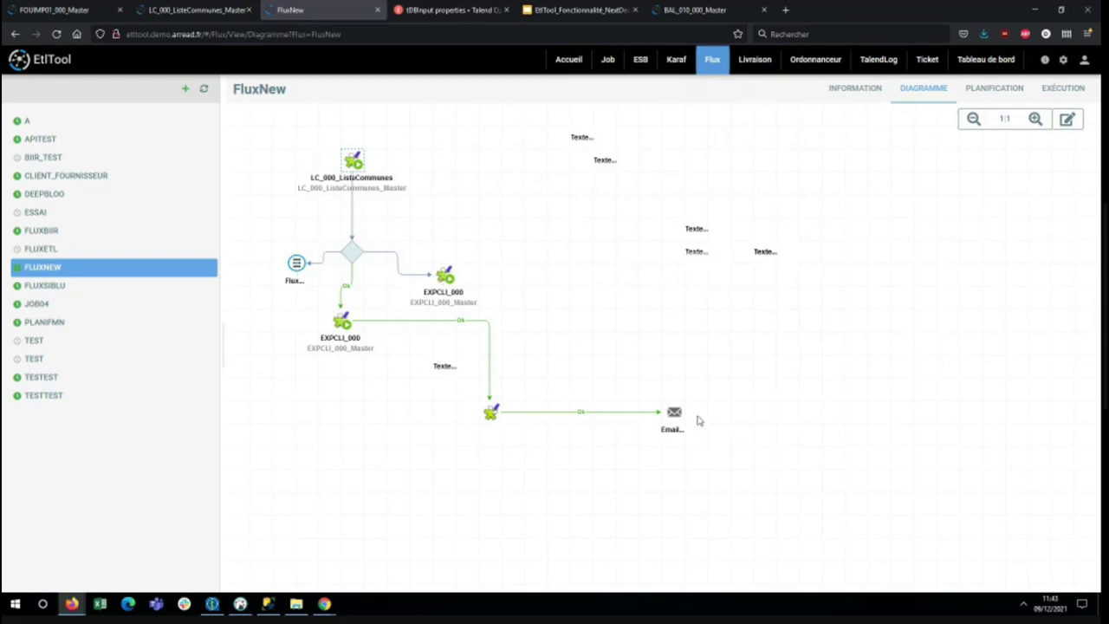
click(1067, 119)
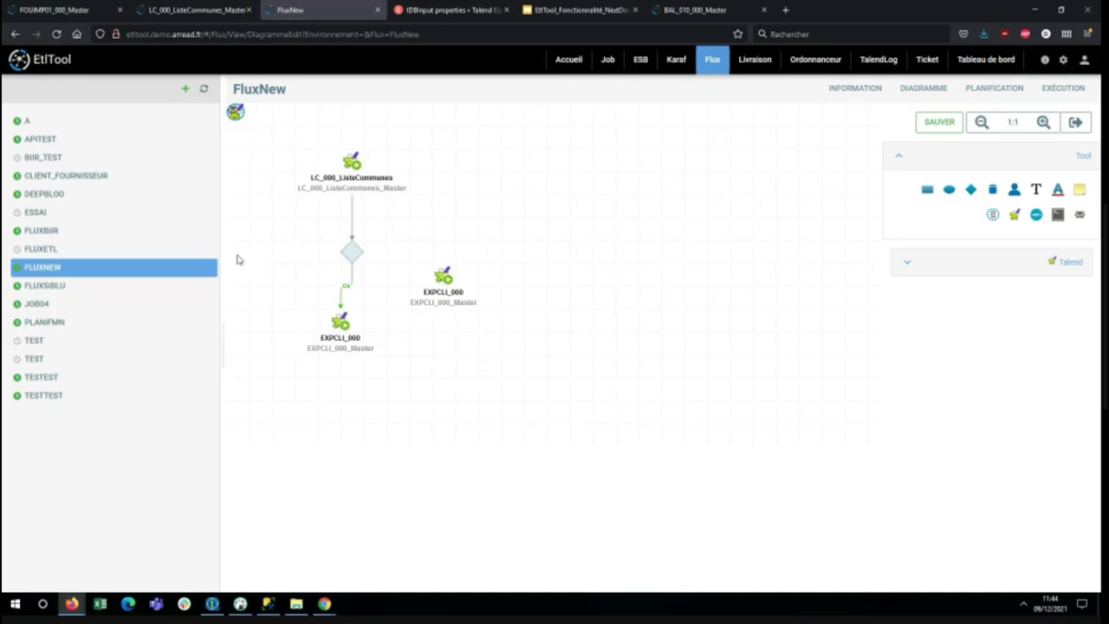
Step: Open the ApiTest flow diagram for editing, search the Talend components for "commune" and place ListeCommunes beside EXPCLI_000
click(35, 305)
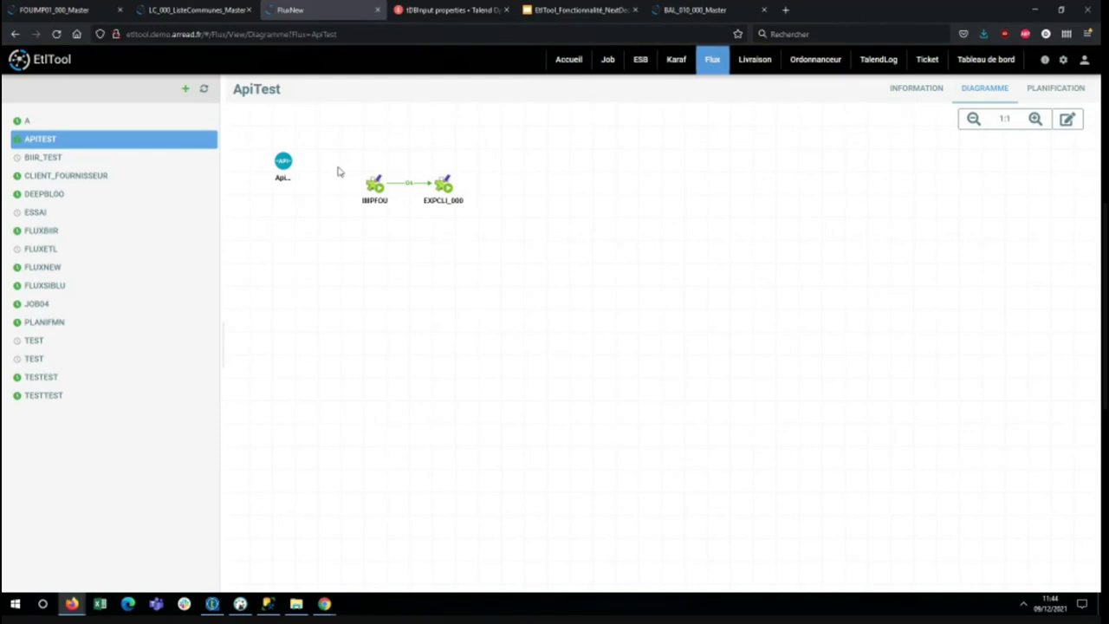
click(1066, 119)
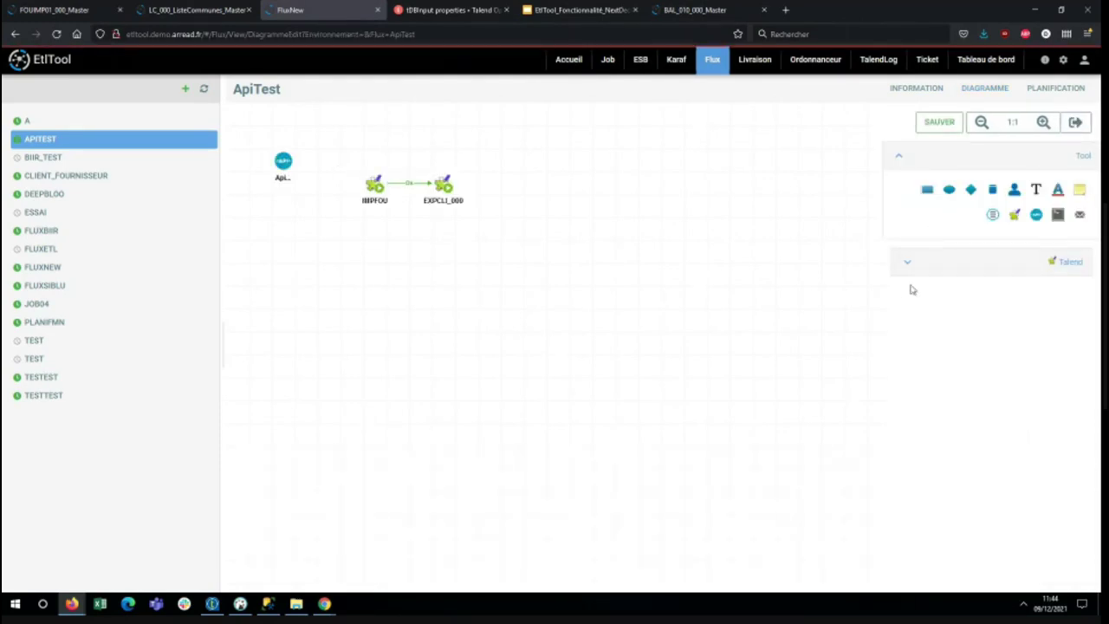
click(909, 264)
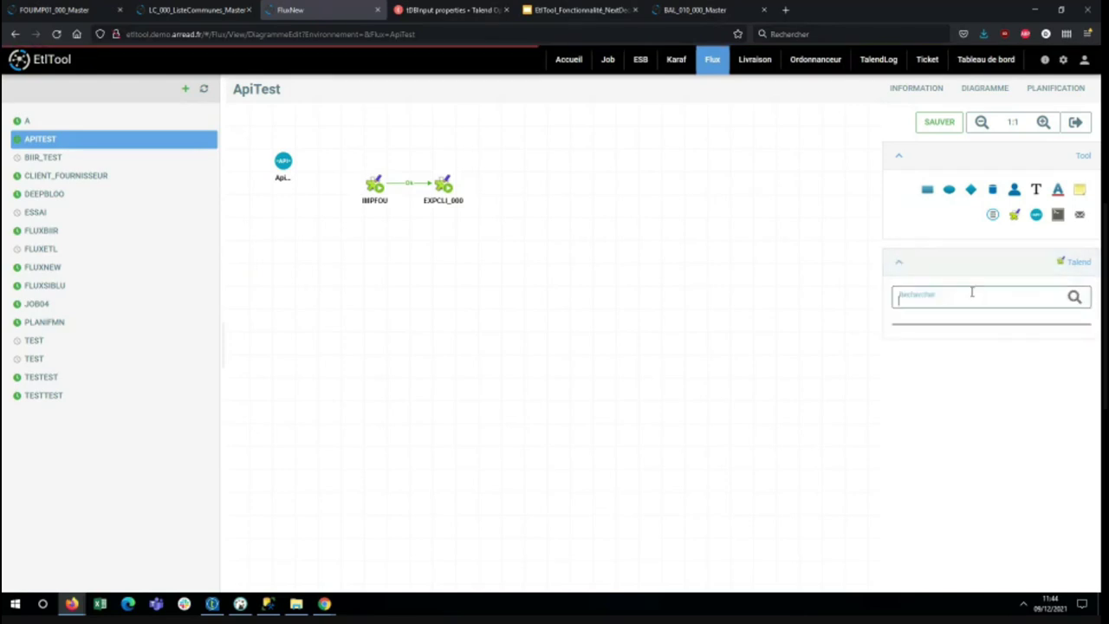
text(commune)
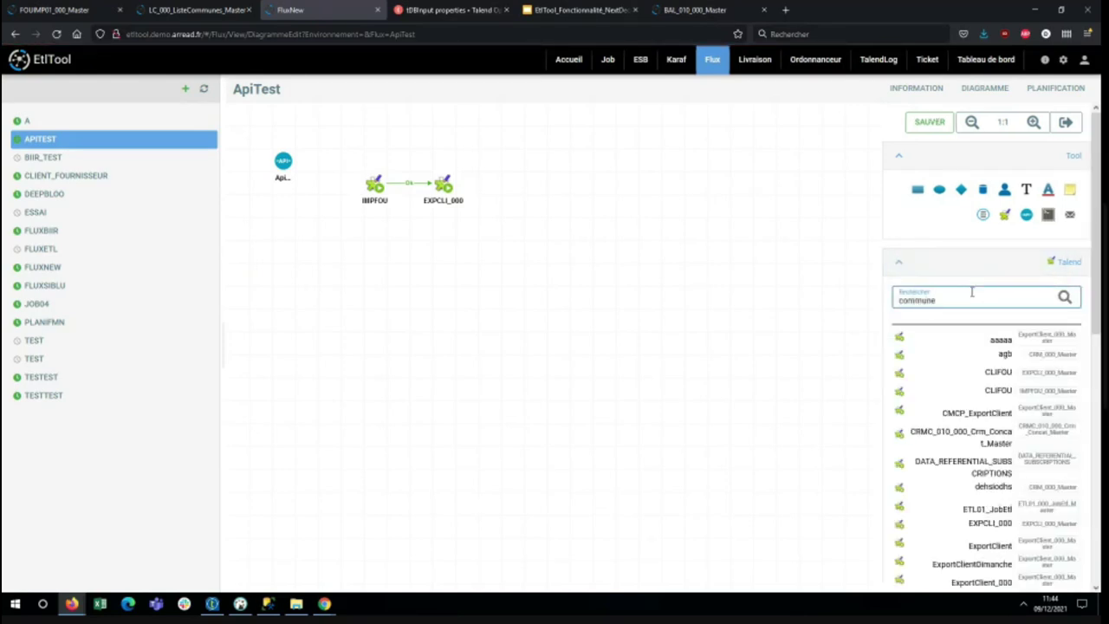
click(1064, 296)
drag(908, 340, 541, 186)
Step: Link the EXPCLI_000 component to ListeCommunes and draw a second, unattached link downward from EXPCLI_000
click(444, 187)
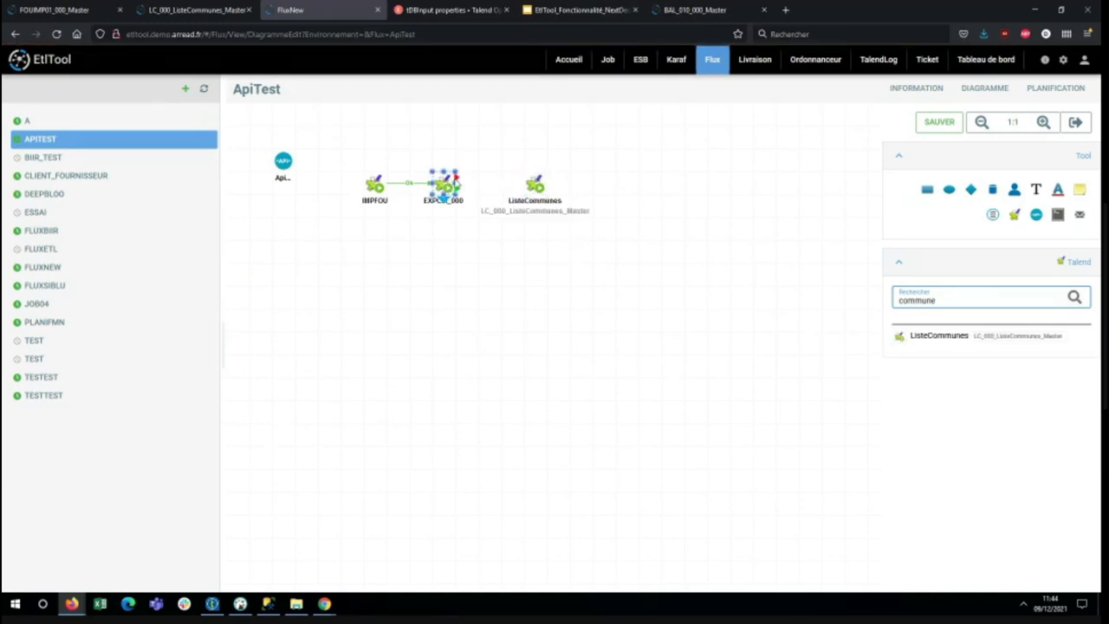
mouse_move(455, 178)
mouse_down()
mouse_move(552, 195)
mouse_move(540, 197)
mouse_up()
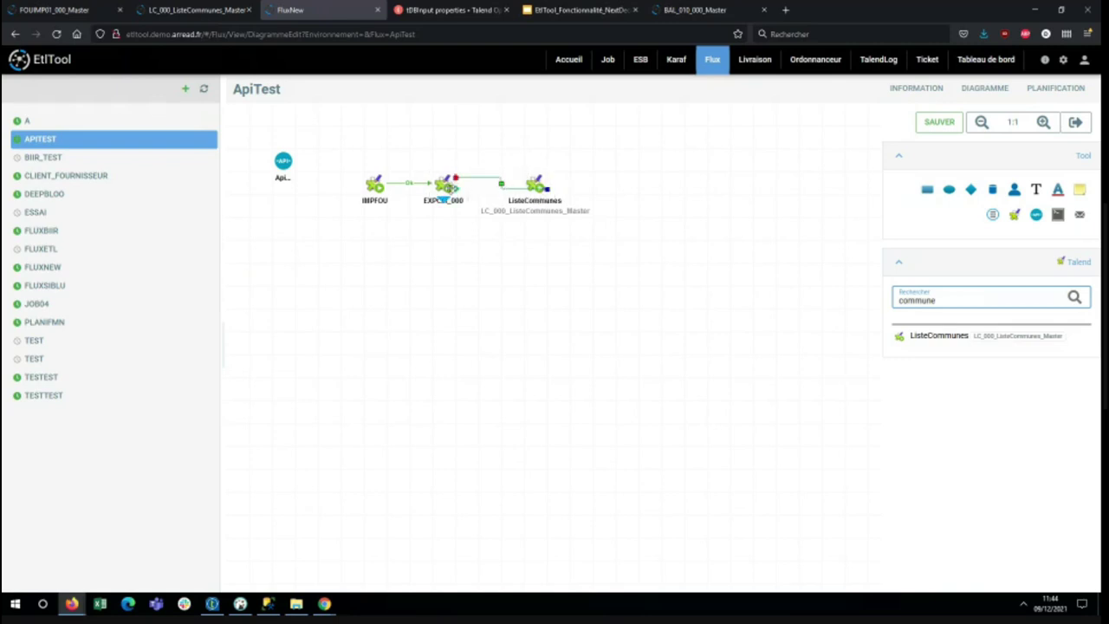
drag(444, 204, 442, 244)
right_click(446, 183)
Step: Link the API component to the IMPFOU component in the ApiTest diagram
click(281, 161)
click(375, 185)
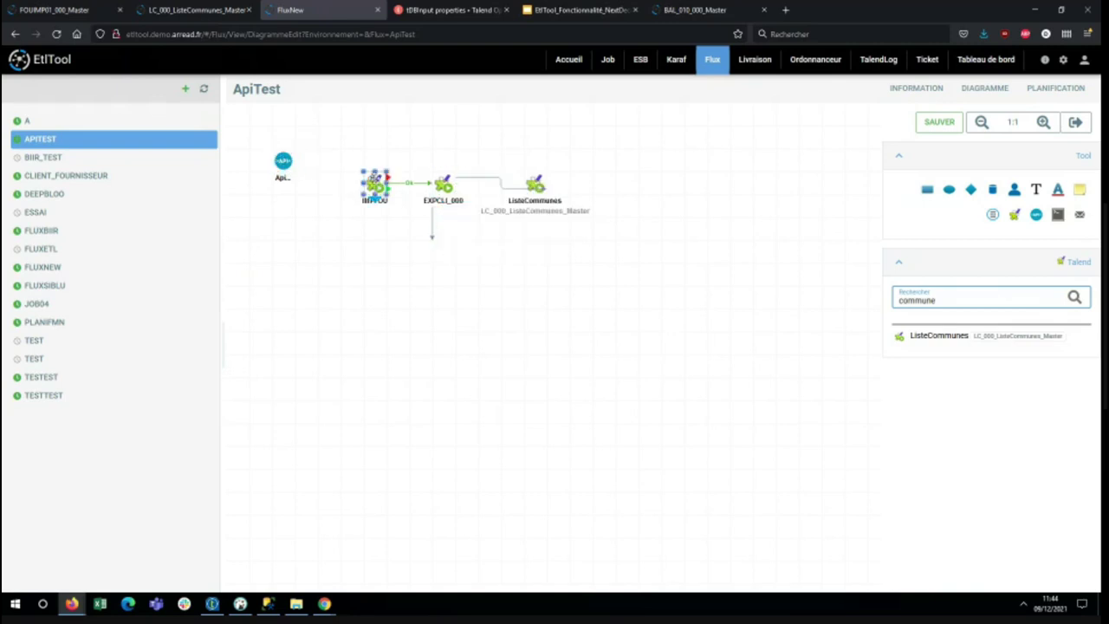
click(293, 170)
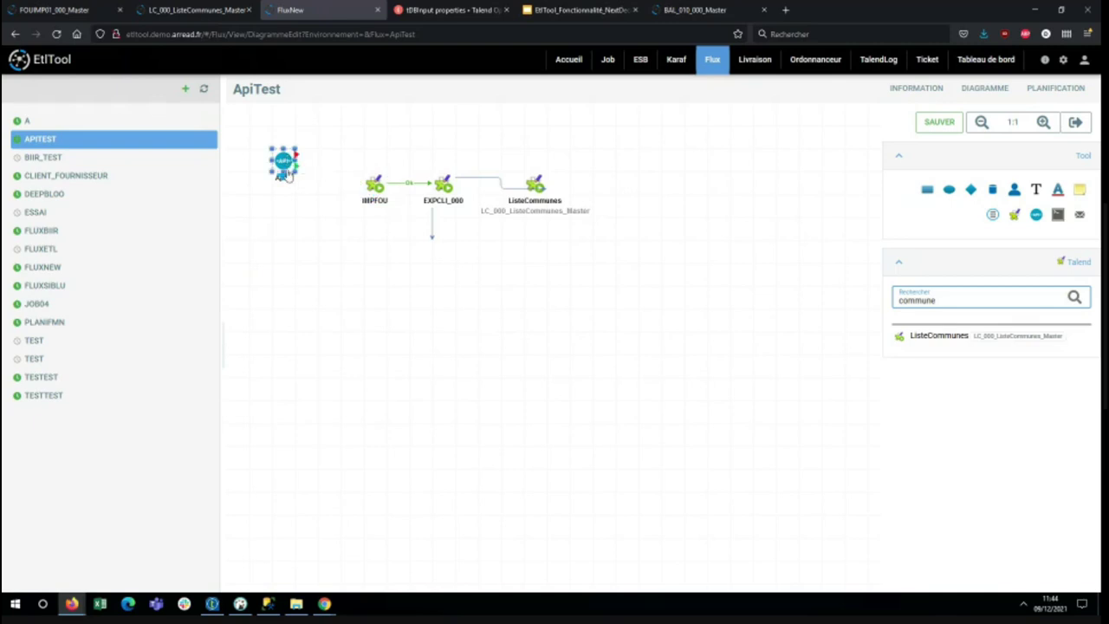
drag(296, 162, 377, 187)
click(367, 163)
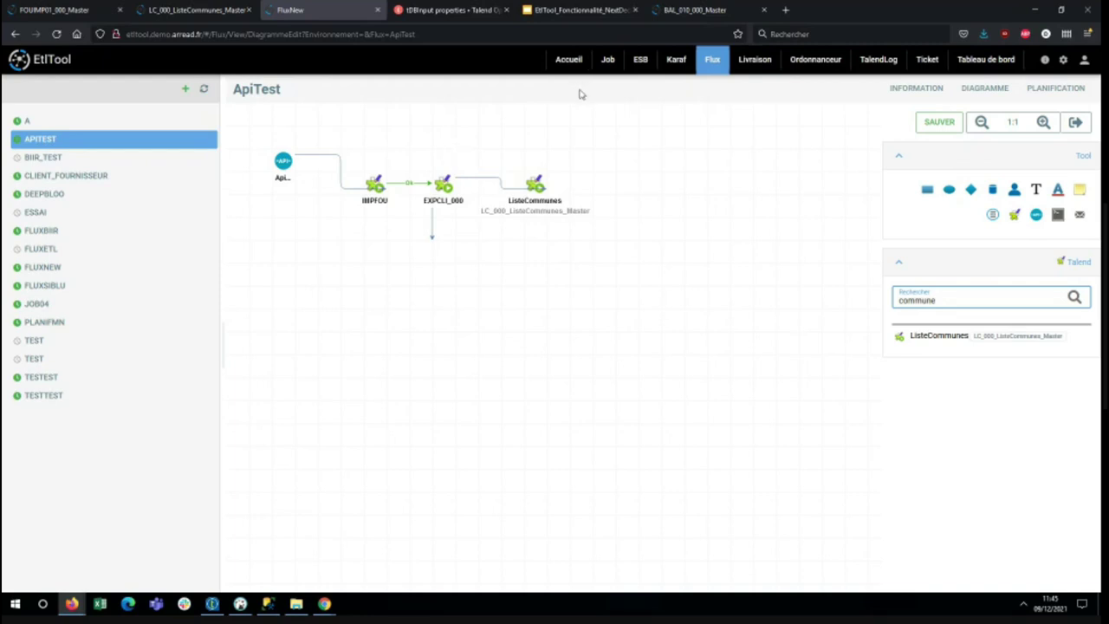
Step: Open the ApiTest flow's planning, review Plan1's calendar and frequency settings, and deselect Janvier from its months
click(1066, 90)
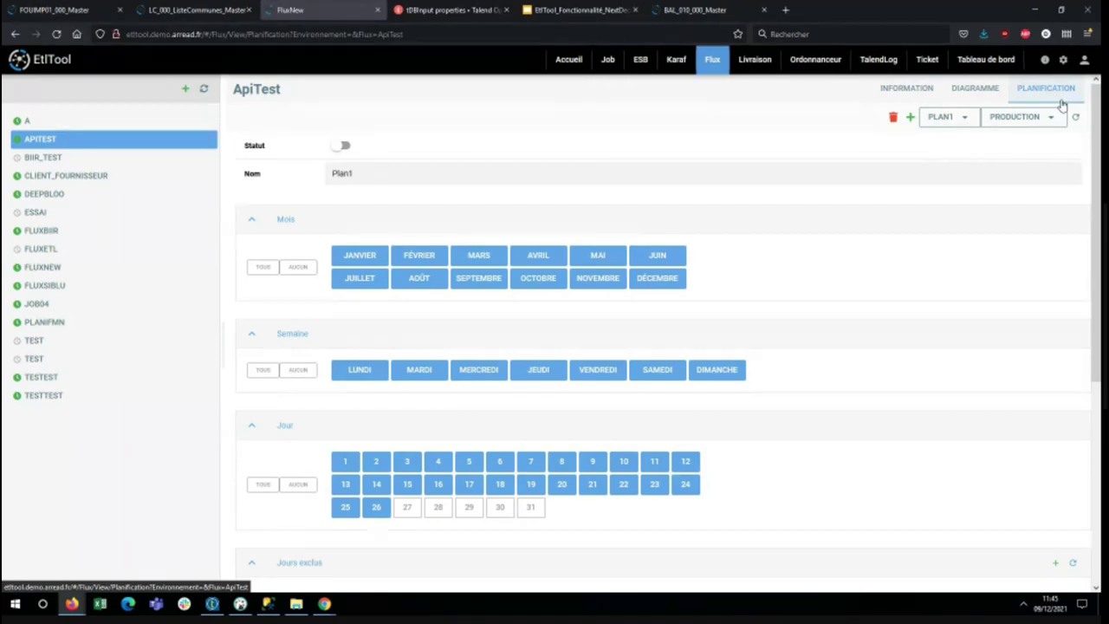
scroll(747, 291, down, 2)
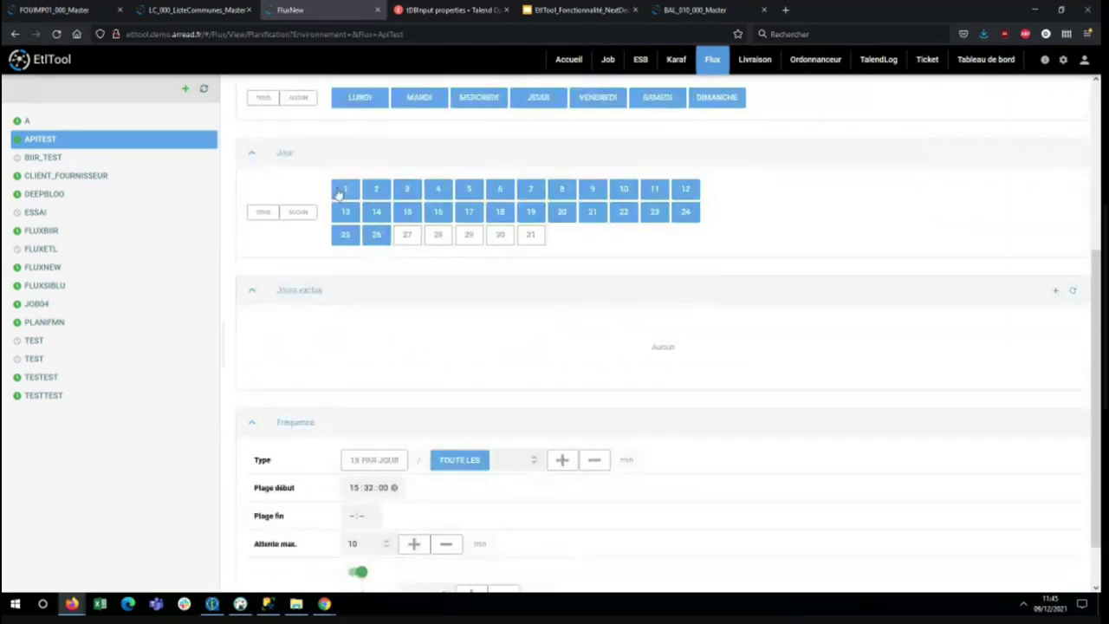
scroll(403, 425, down, 1)
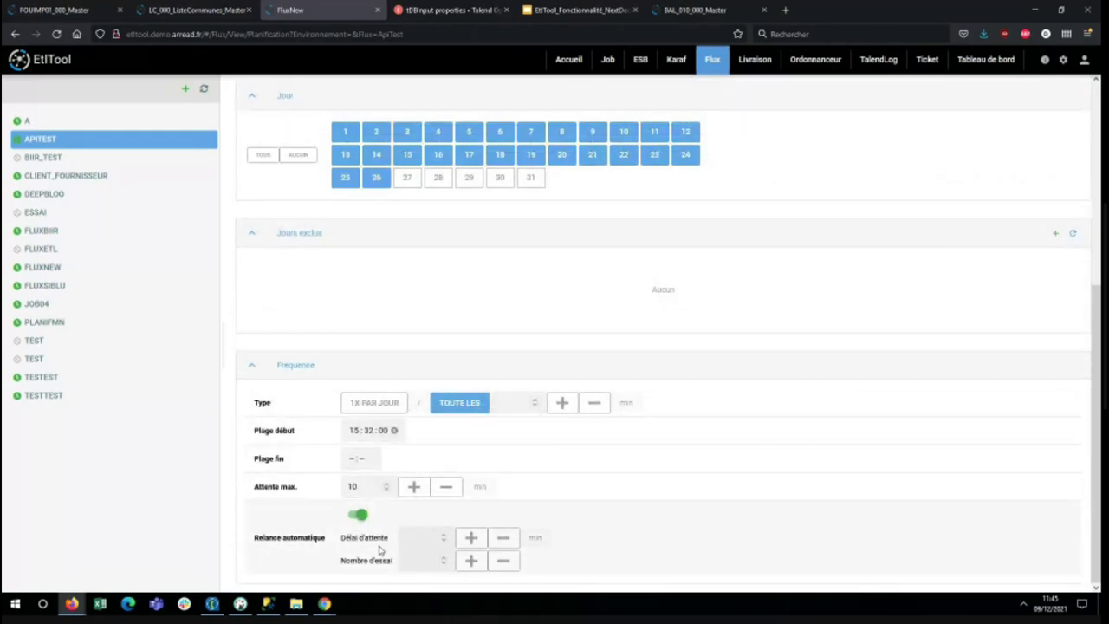
scroll(416, 446, up, 4)
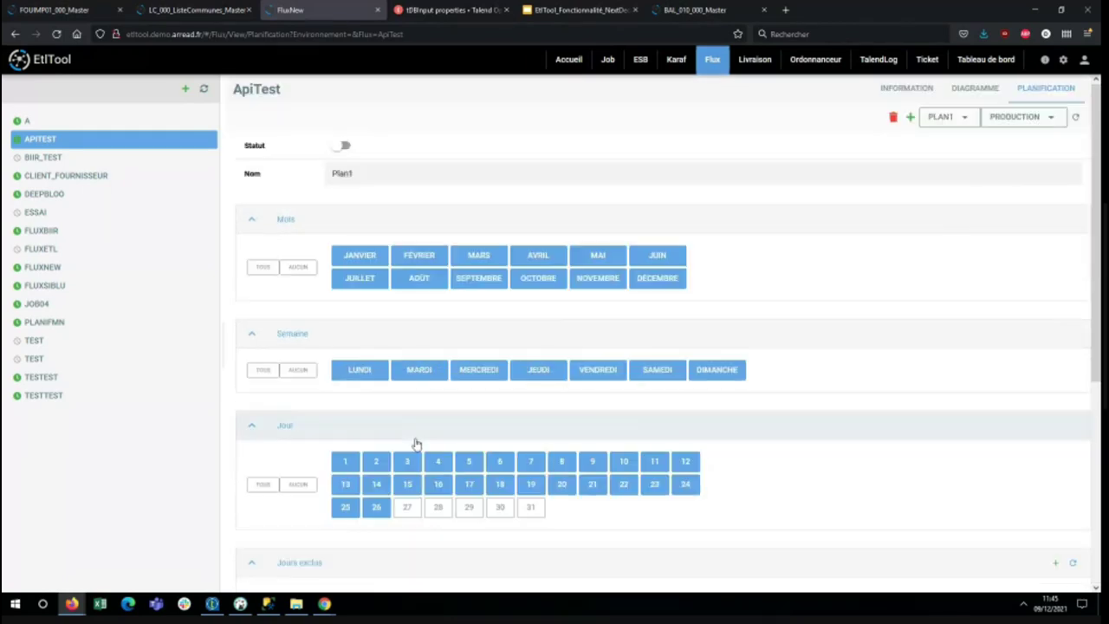
scroll(372, 435, down, 2)
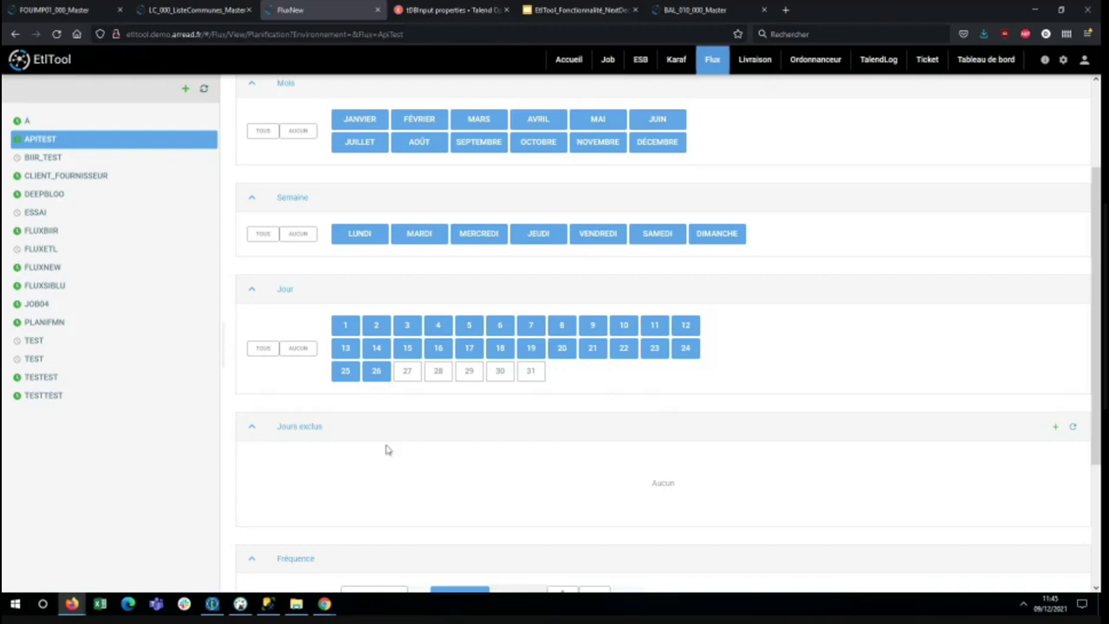
scroll(384, 448, up, 2)
click(359, 258)
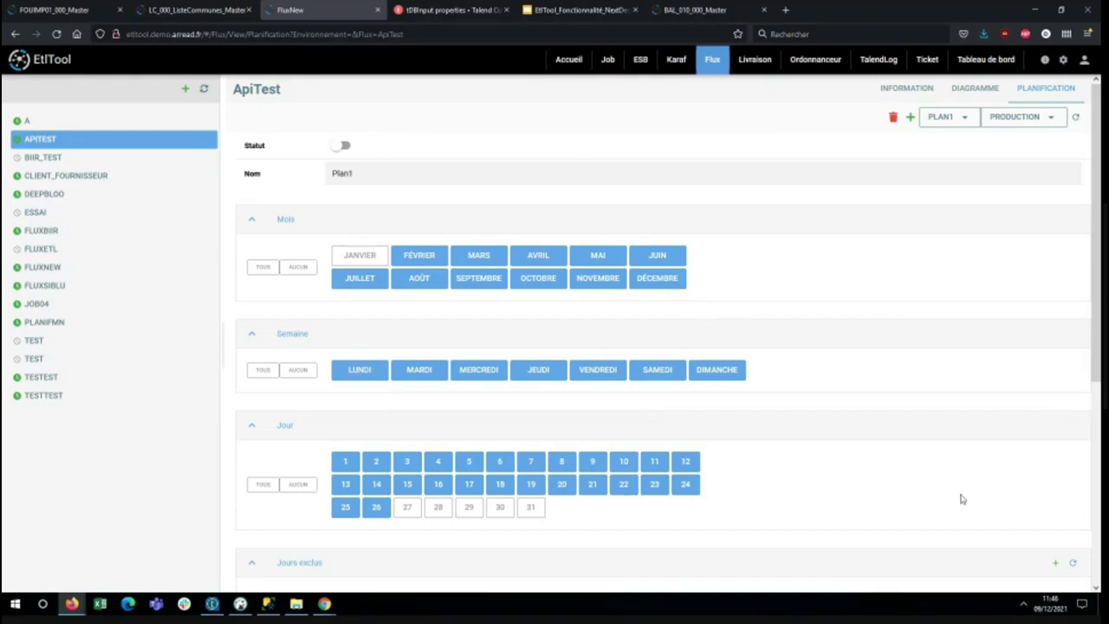
Step: Switch to the EtlTool features presentation in Google Slides and advance to the slide "Central à votre activité"
click(576, 10)
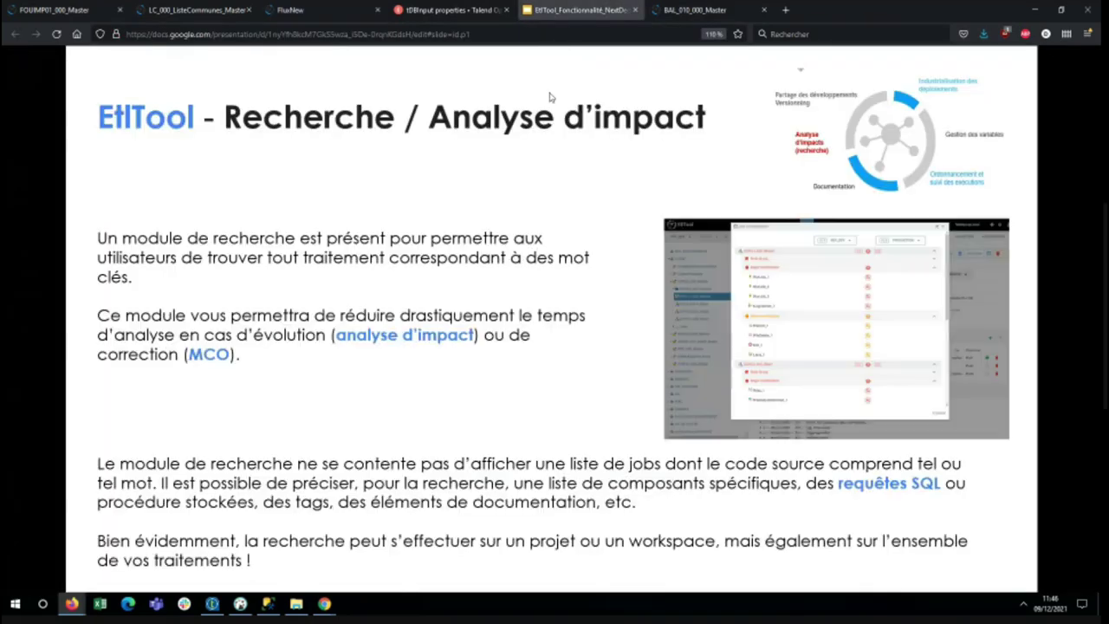
scroll(503, 310, down, 2)
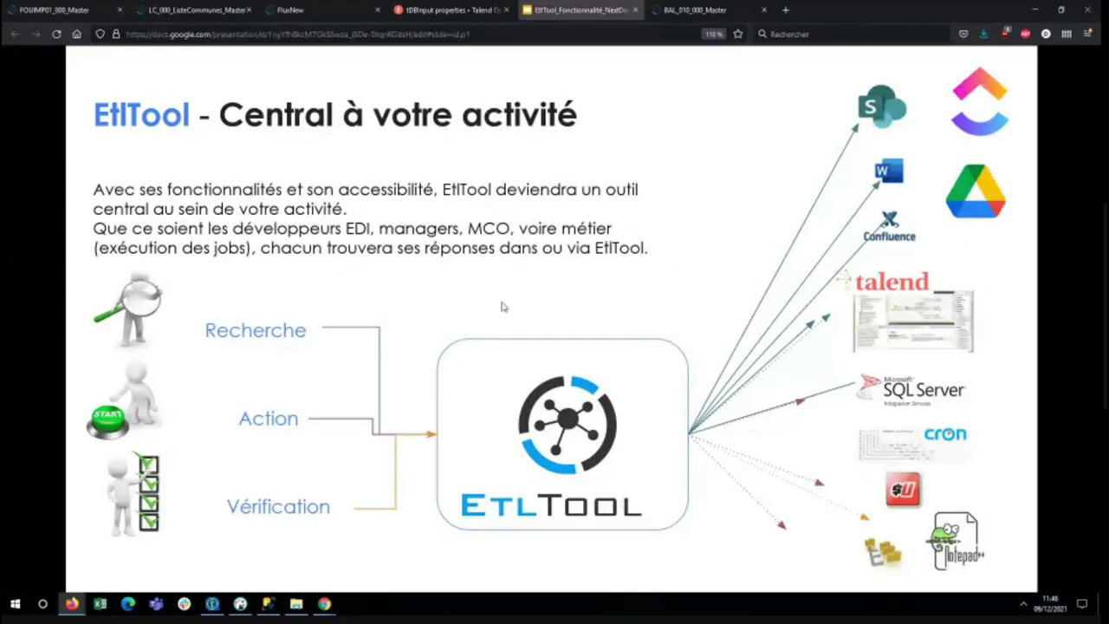